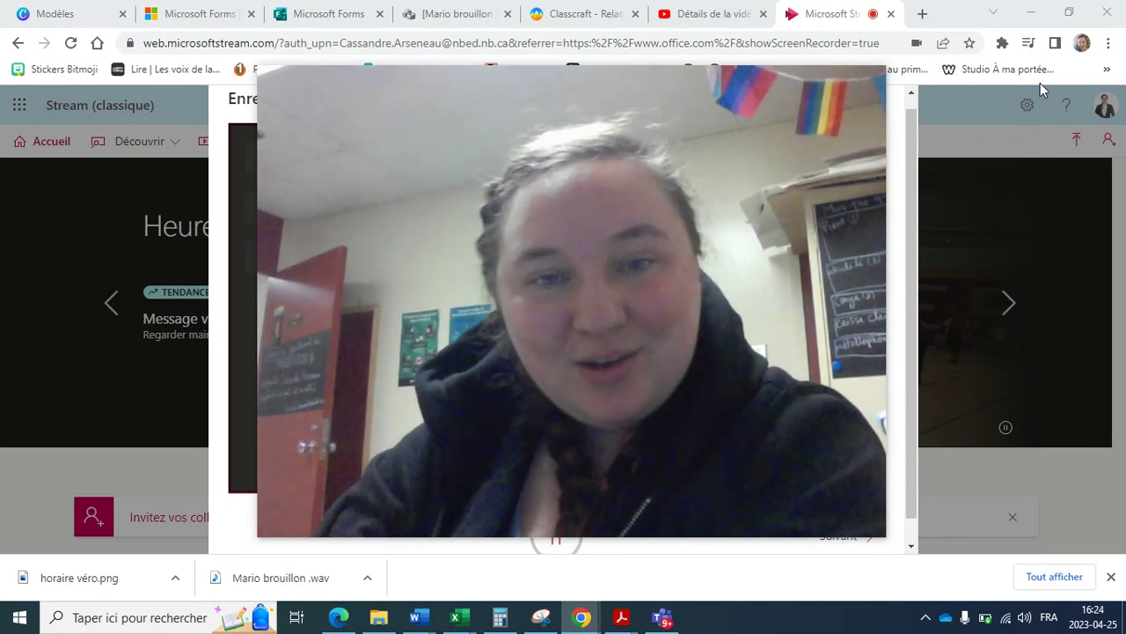
Step: Switch to the Canva mind map templates page, shrink the floating video window and move it clear of the search field
mouse_move(703, 141)
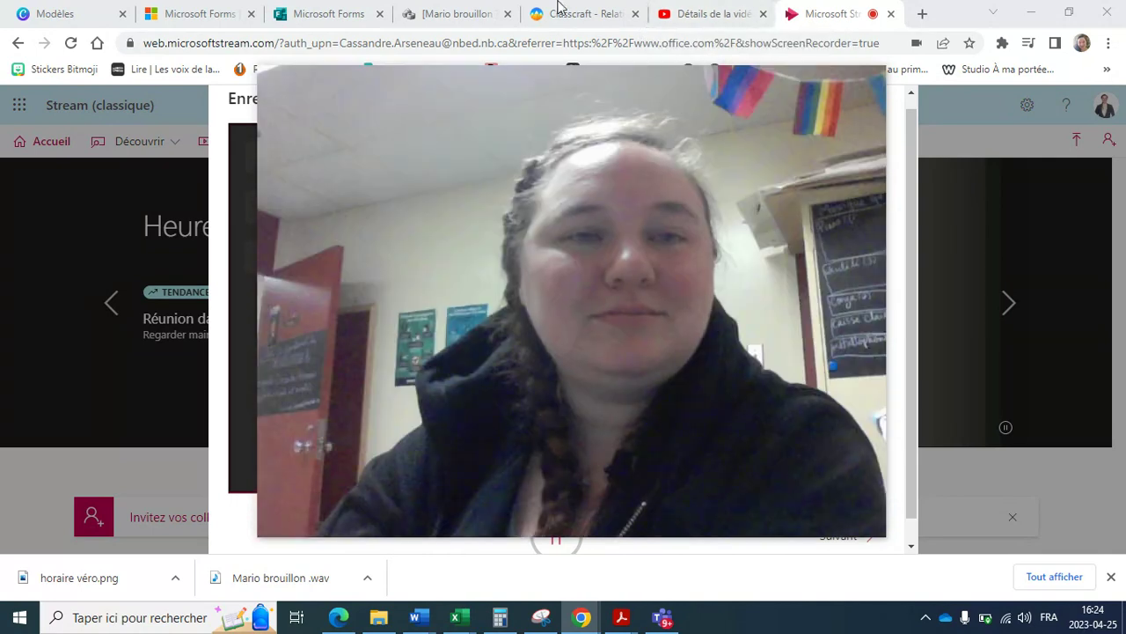
left_click(50, 11)
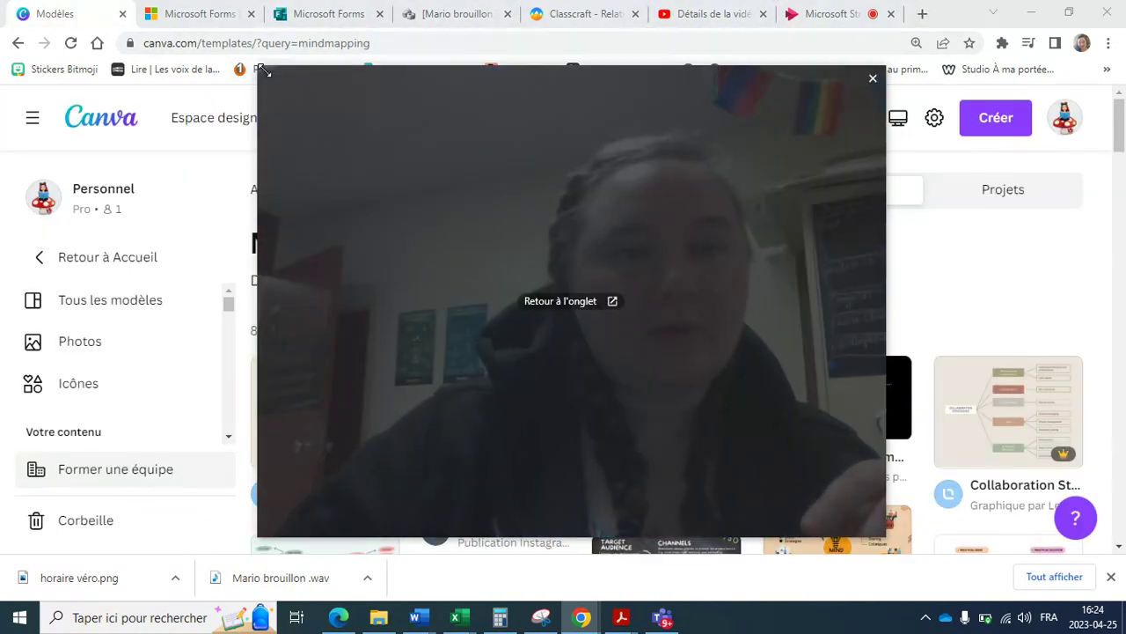
left_click_drag(256, 70, 534, 262)
left_click_drag(667, 284, 212, 75)
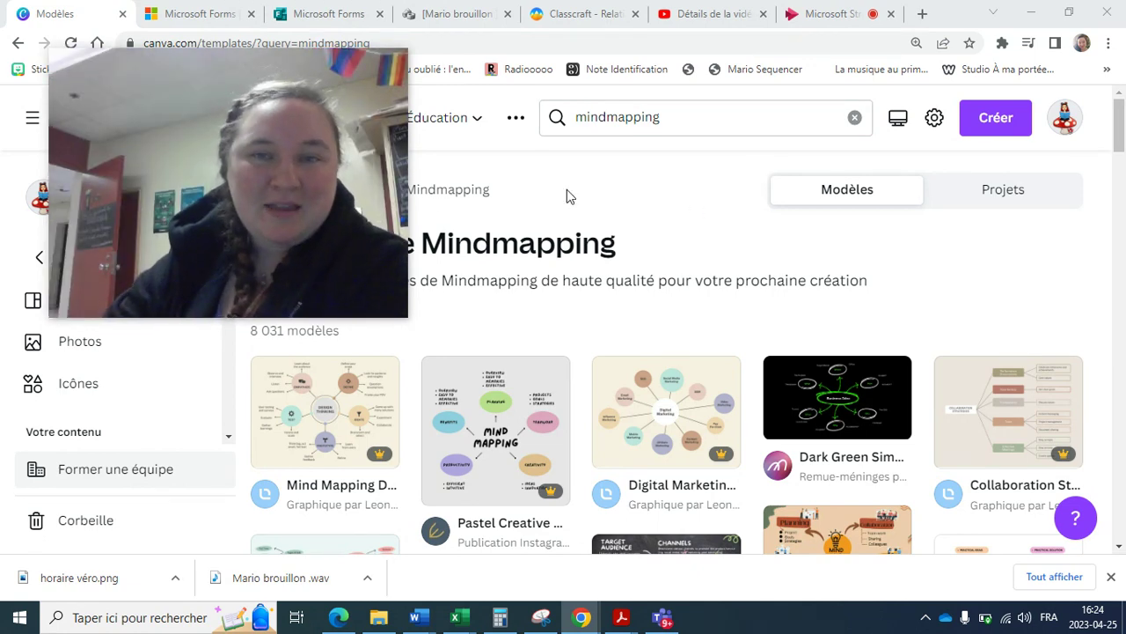
Step: Replace the template search text with "mindmap" and dismiss the suggestions
mouse_move(472, 102)
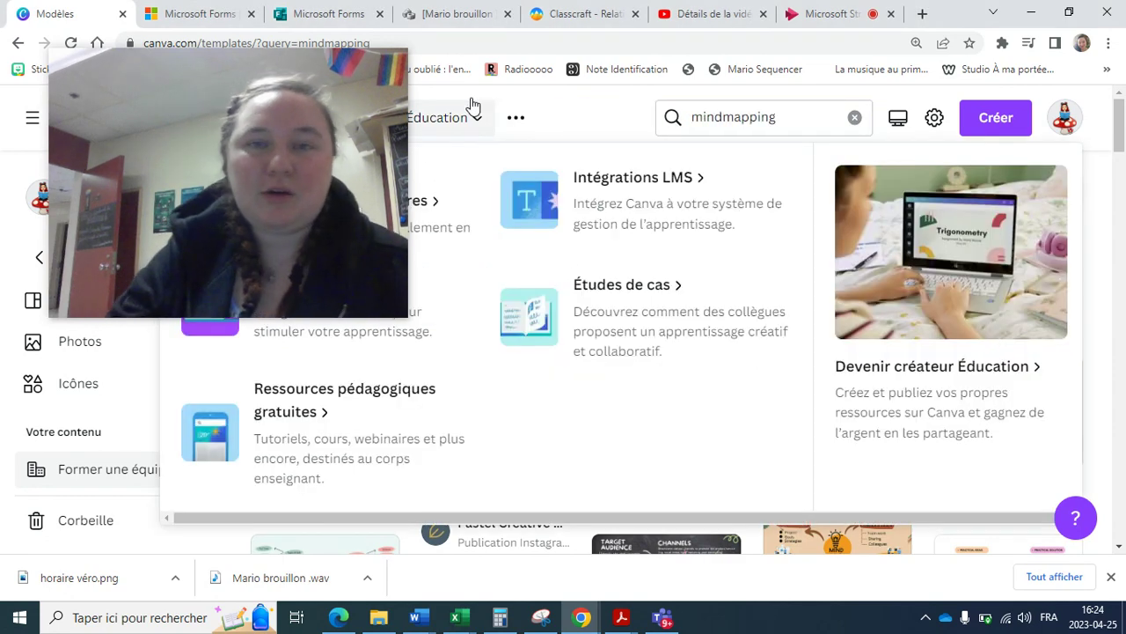
left_click(853, 116)
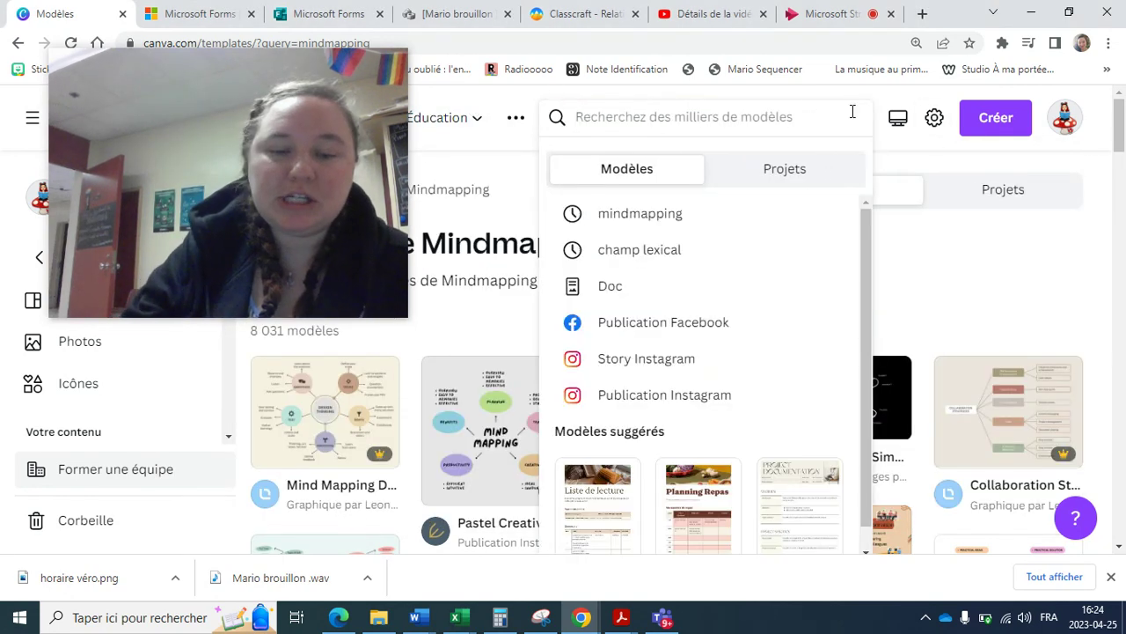
type("mindmap")
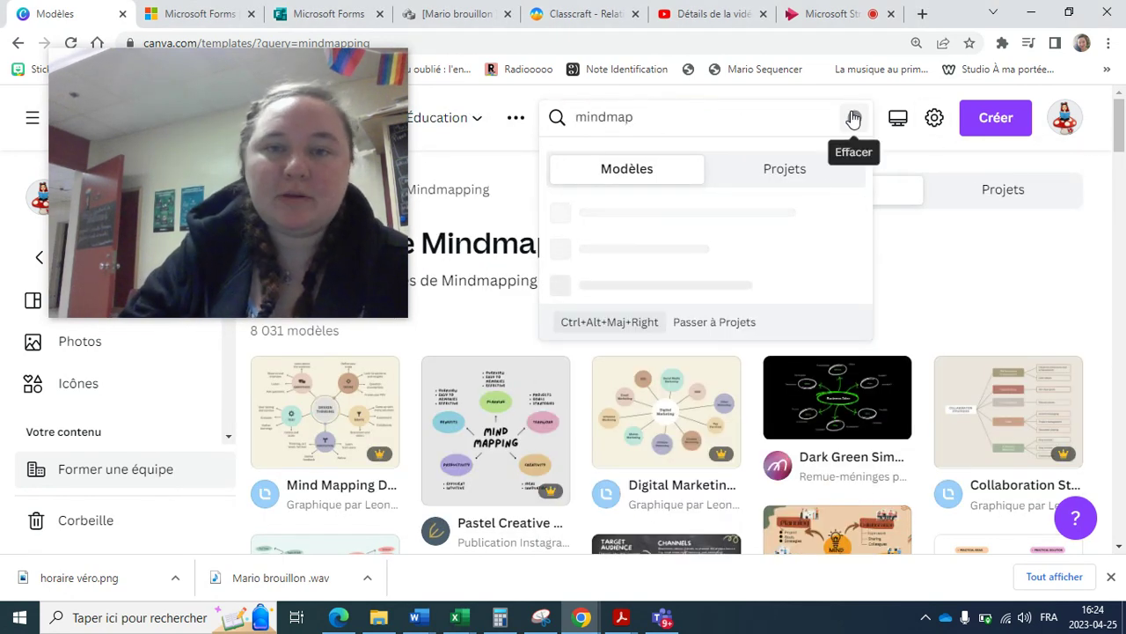
left_click(636, 226)
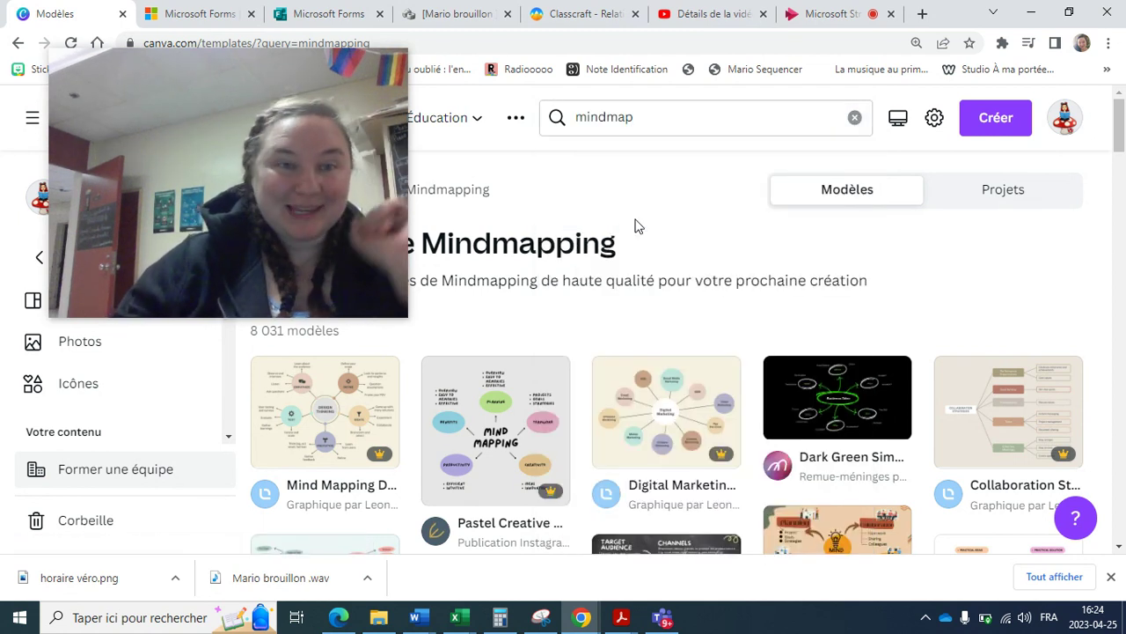
Step: Find the Colorful Creative Business Mind Map template among the results and open it for customizing
scroll(464, 404, "down", 2)
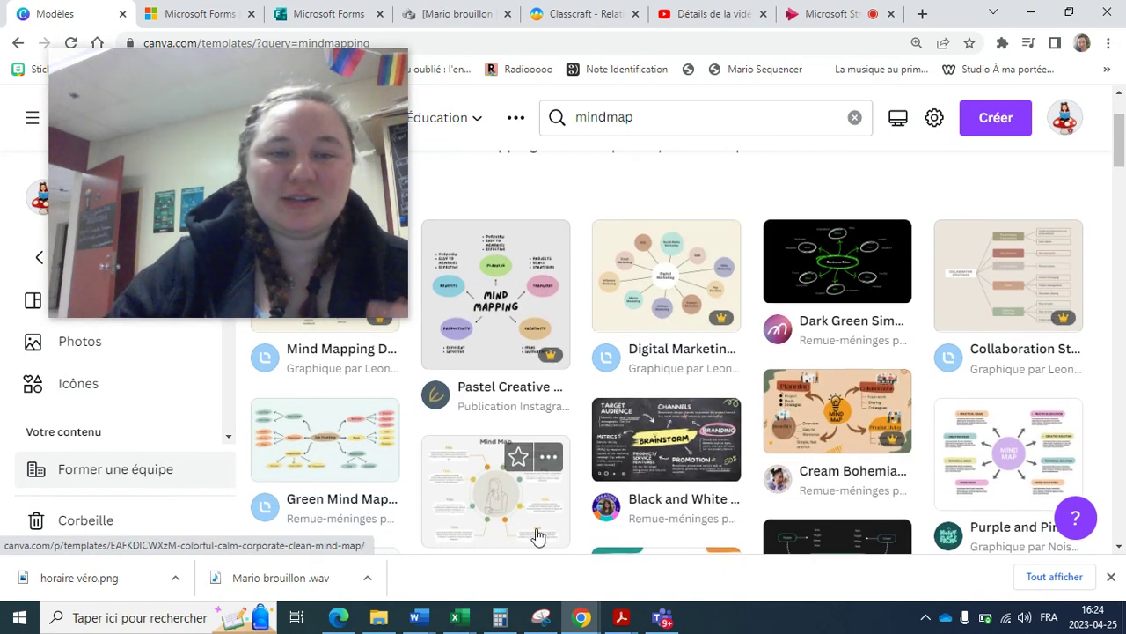
scroll(402, 376, "up", 1)
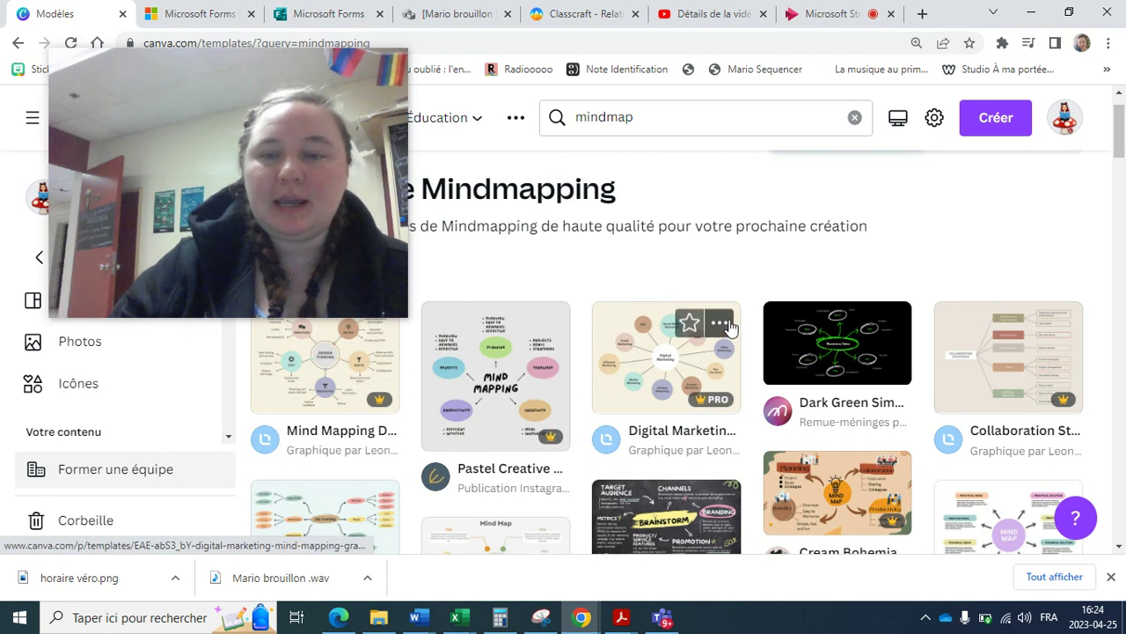
scroll(729, 326, "down", 3)
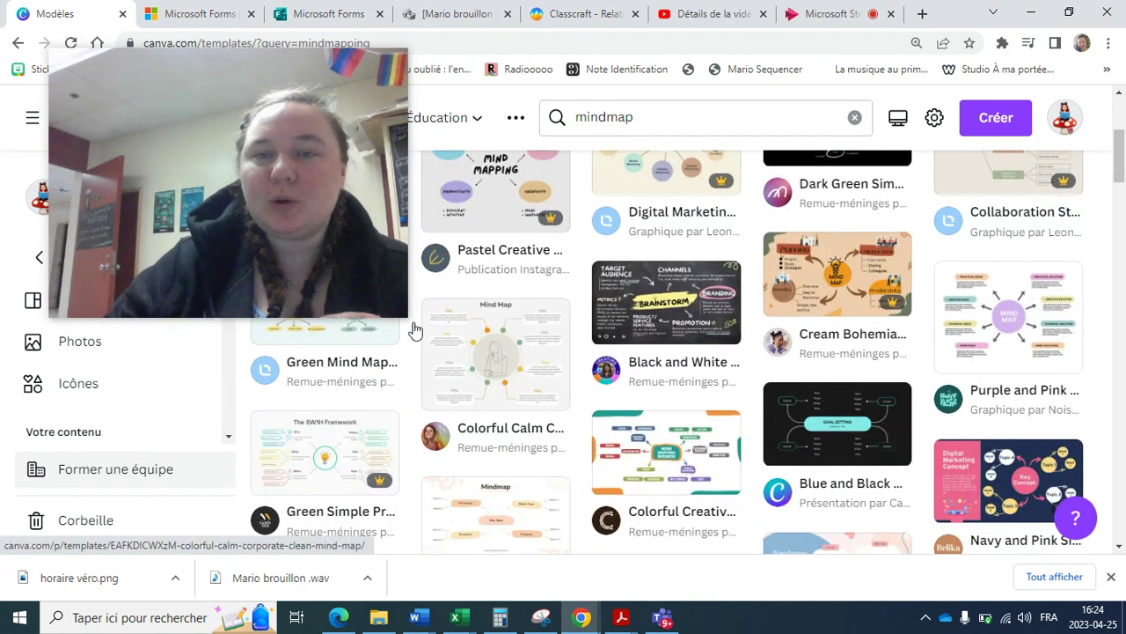
scroll(536, 389, "down", 1)
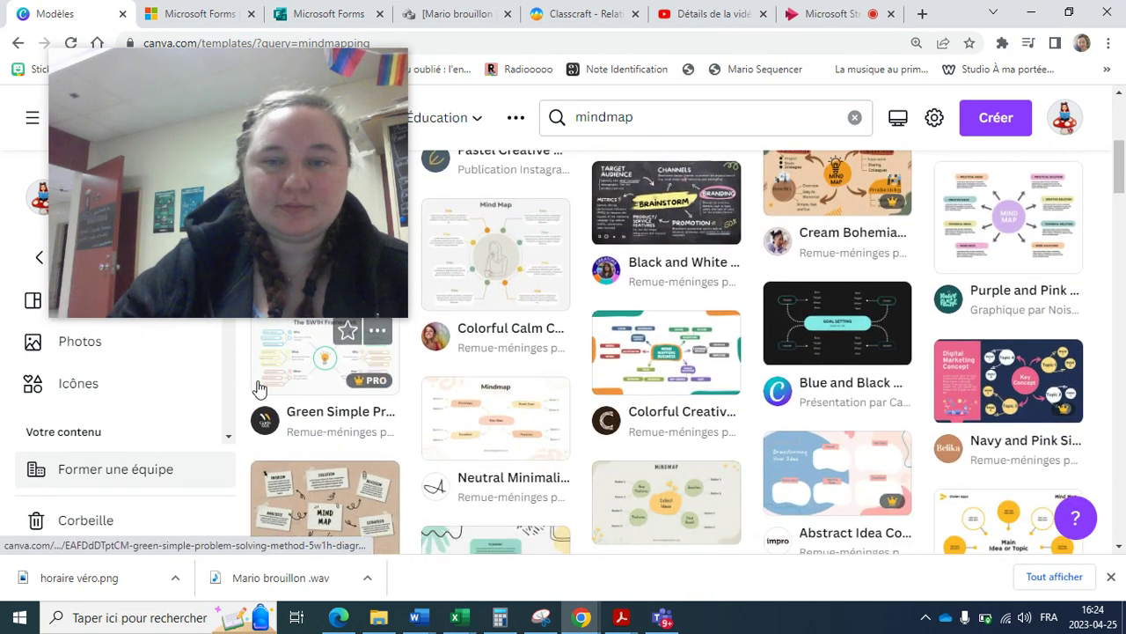
scroll(259, 388, "down", 2)
scroll(352, 344, "up", 1)
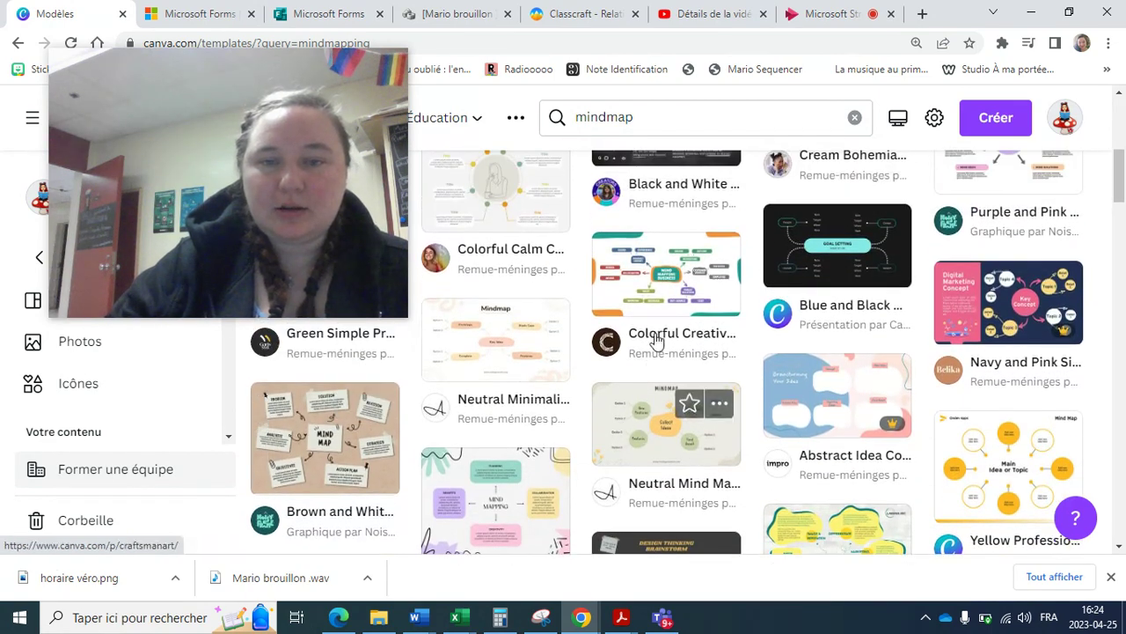
left_click(677, 295)
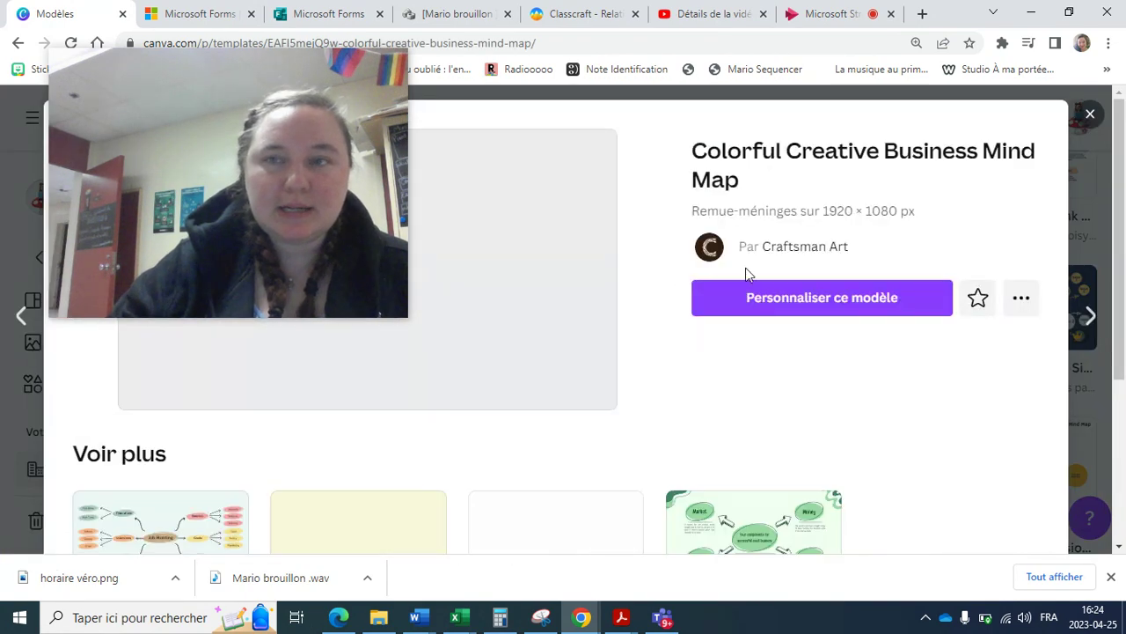
left_click(858, 302)
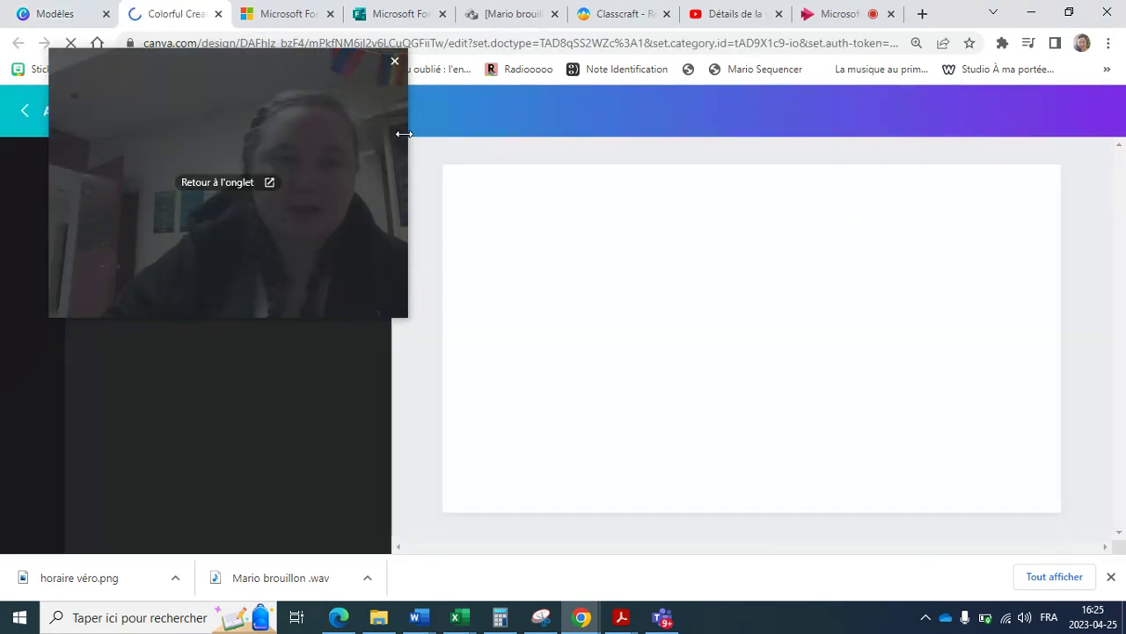
Step: Collapse the design side panel beside the mind map and resize the floating video window
left_click_drag(407, 127, 333, 118)
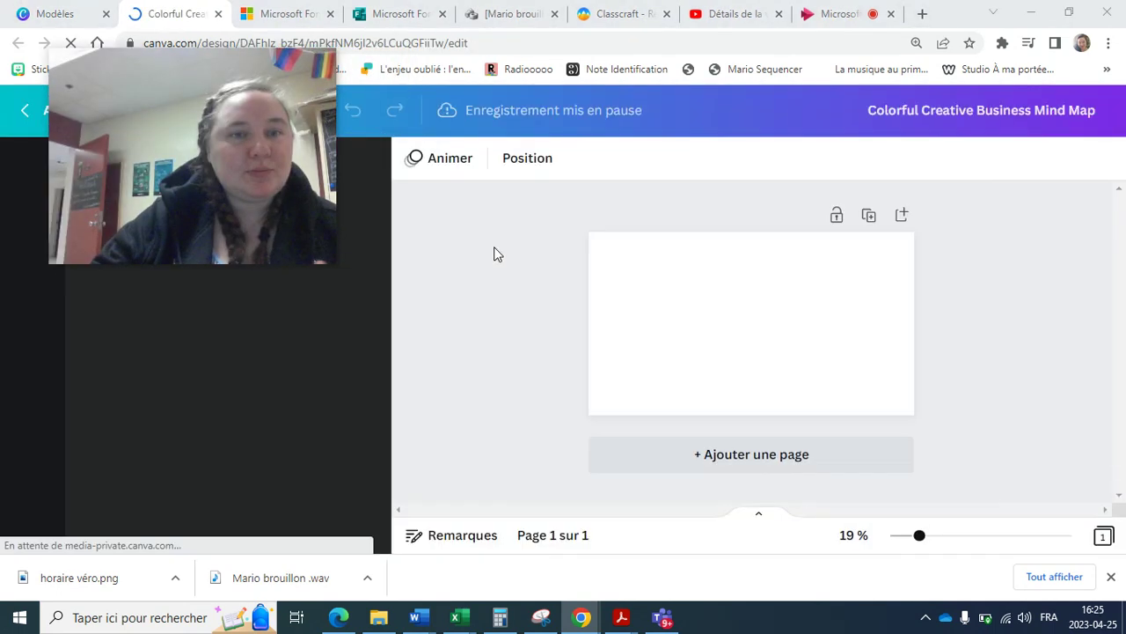
left_click(400, 352)
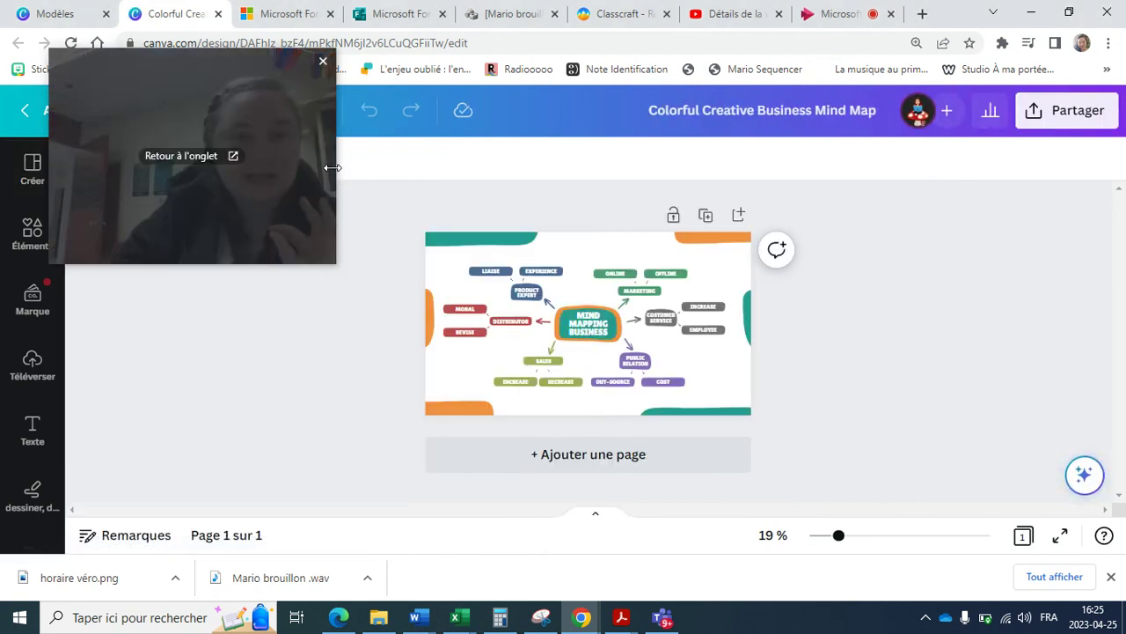
left_click_drag(333, 168, 417, 181)
Step: Remove the LIAISE, EXPERIENCE and PRODUCT EXPERT texts from the blue branch, keeping their shapes
left_click(502, 274)
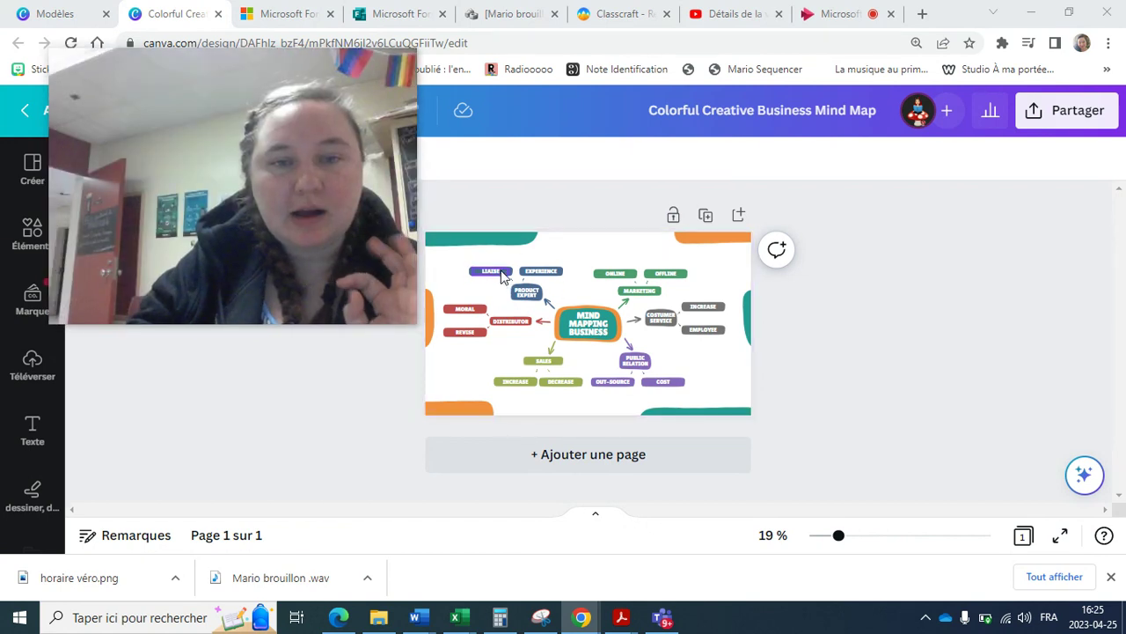
double_click(493, 274)
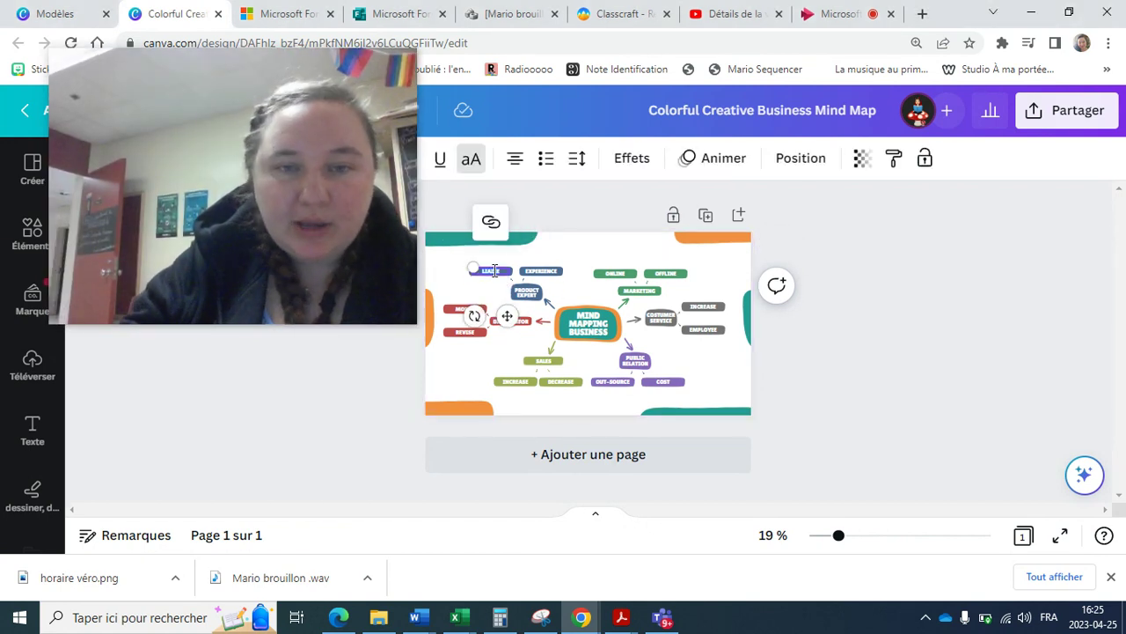
left_click_drag(494, 270, 545, 270)
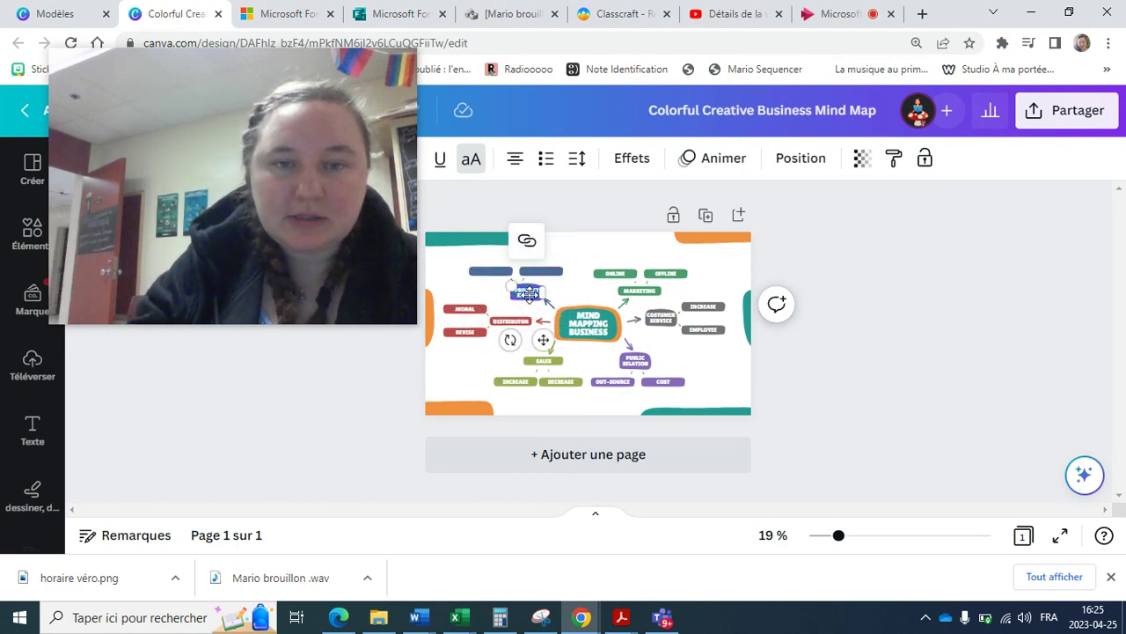
scroll(528, 293, "up", 2)
scroll(528, 293, "up", 2)
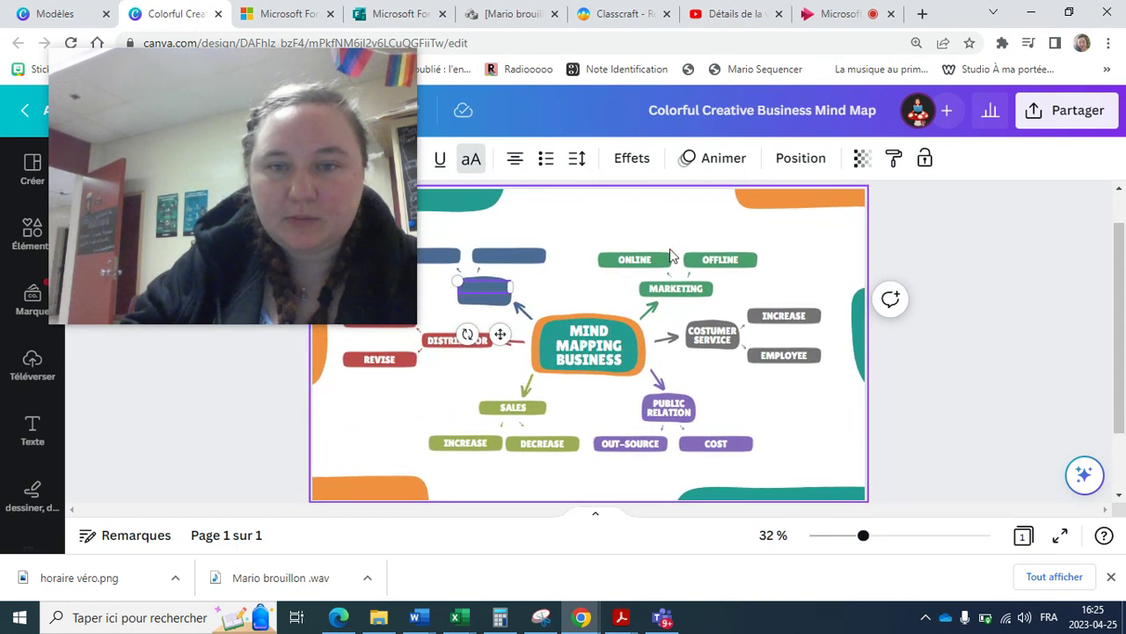
Step: Remove the ONLINE, OFFLINE and MARKETING texts from the green branch, keeping their shapes
double_click(645, 259)
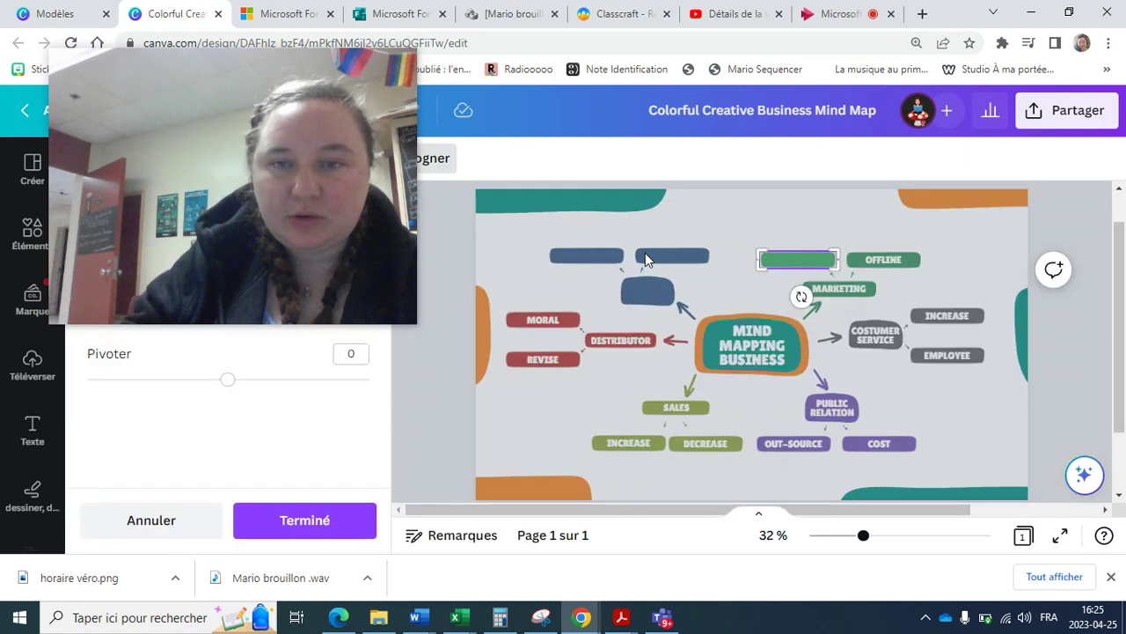
left_click(878, 264)
left_click(888, 266)
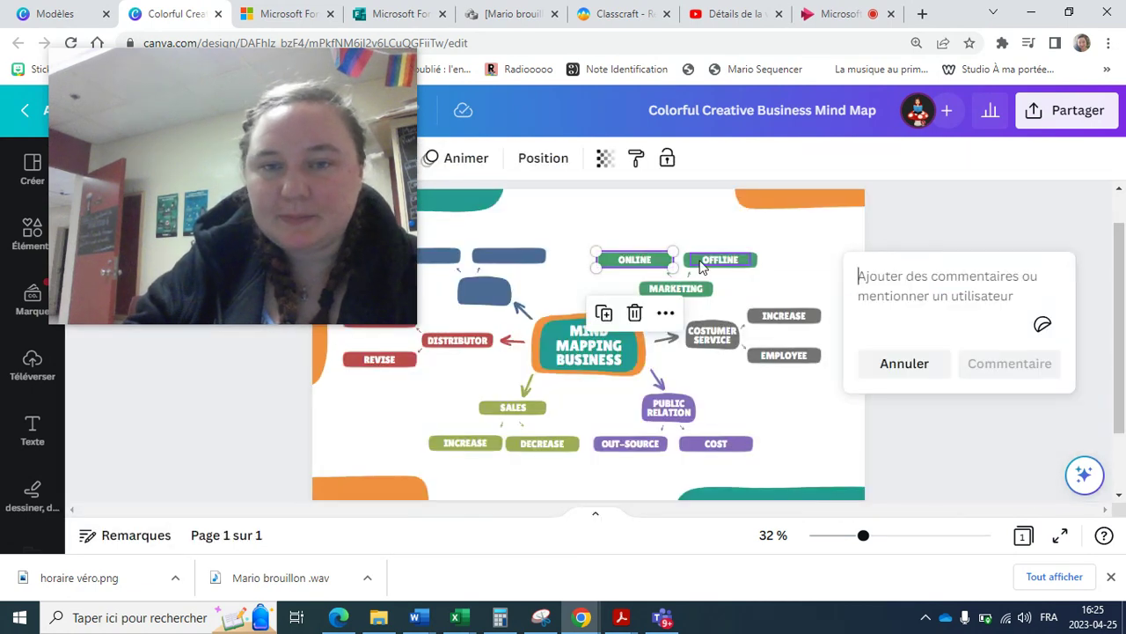
left_click(646, 264)
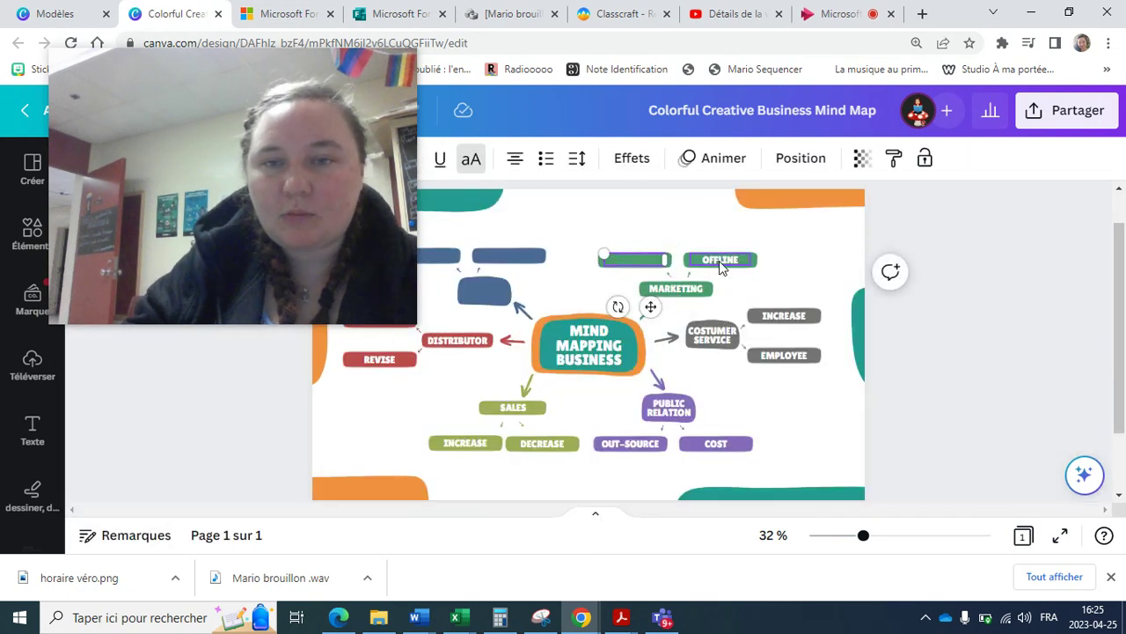
left_click(720, 260)
left_click(722, 260)
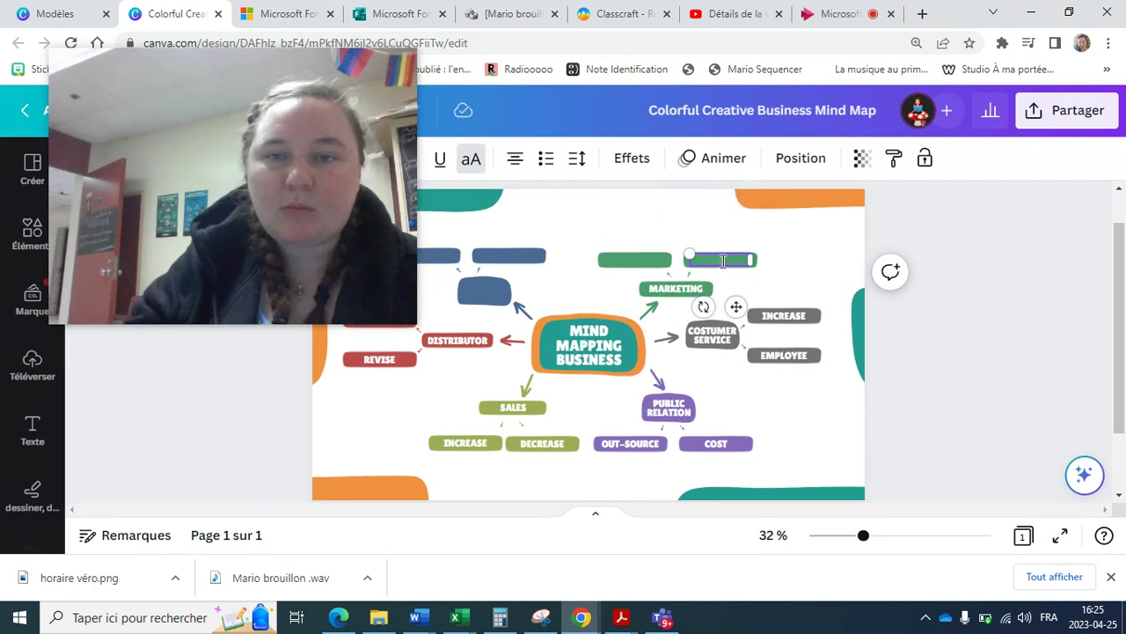
left_click(677, 290)
Step: Remove the COSTUMER SERVICE, INCREASE and EMPLOYEE texts from the grey branch, keeping their shapes
left_click(718, 335)
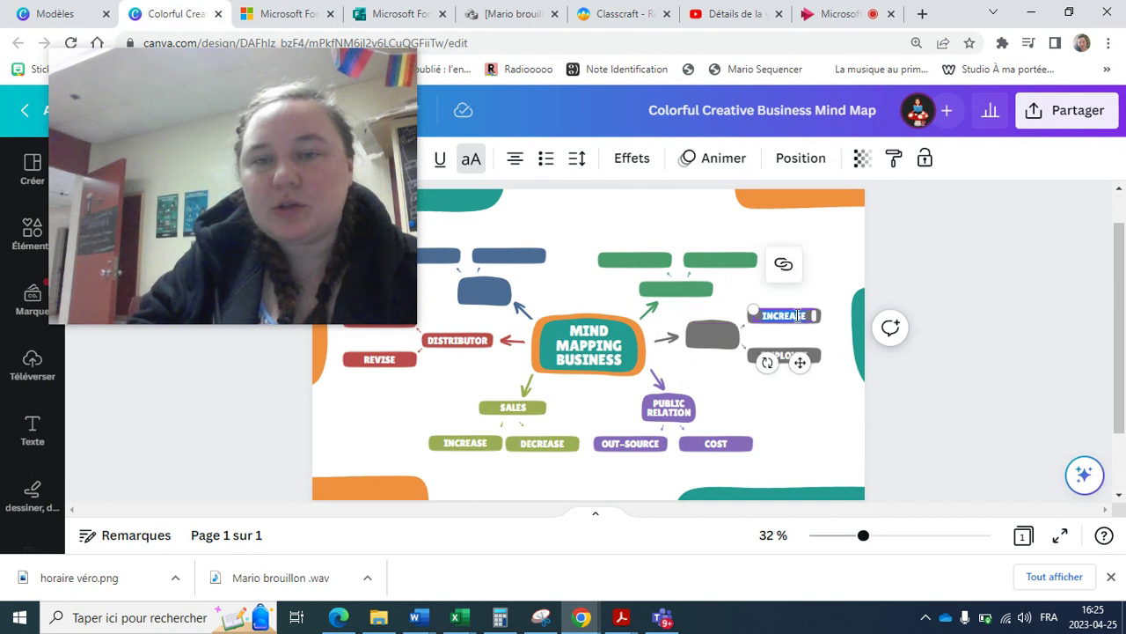
left_click(798, 377)
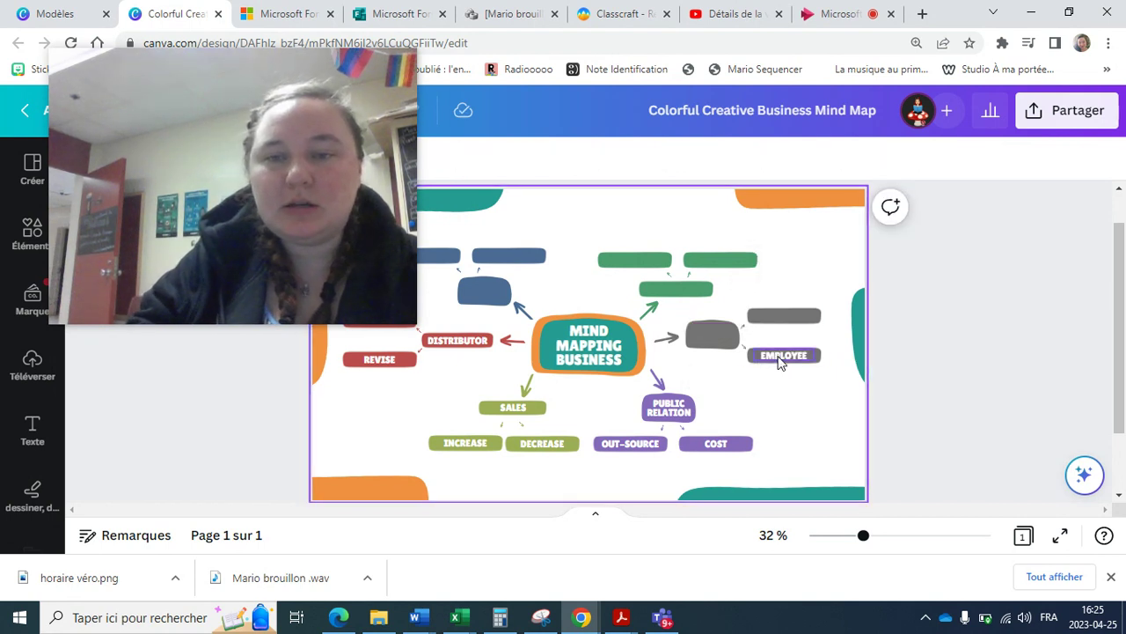
left_click(779, 361)
Step: Delete the PUBLIC RELATION, COST and OUT-SOURCE texts from the purple branch, keeping their shapes
left_click(648, 417)
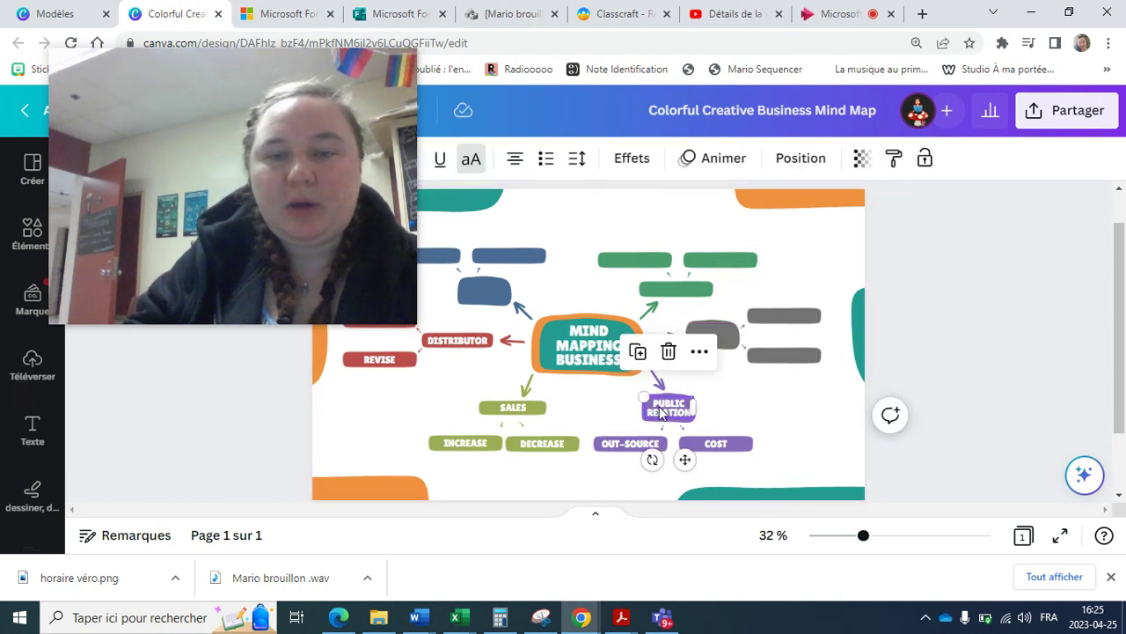
key("Delete")
left_click(723, 444)
key("Delete")
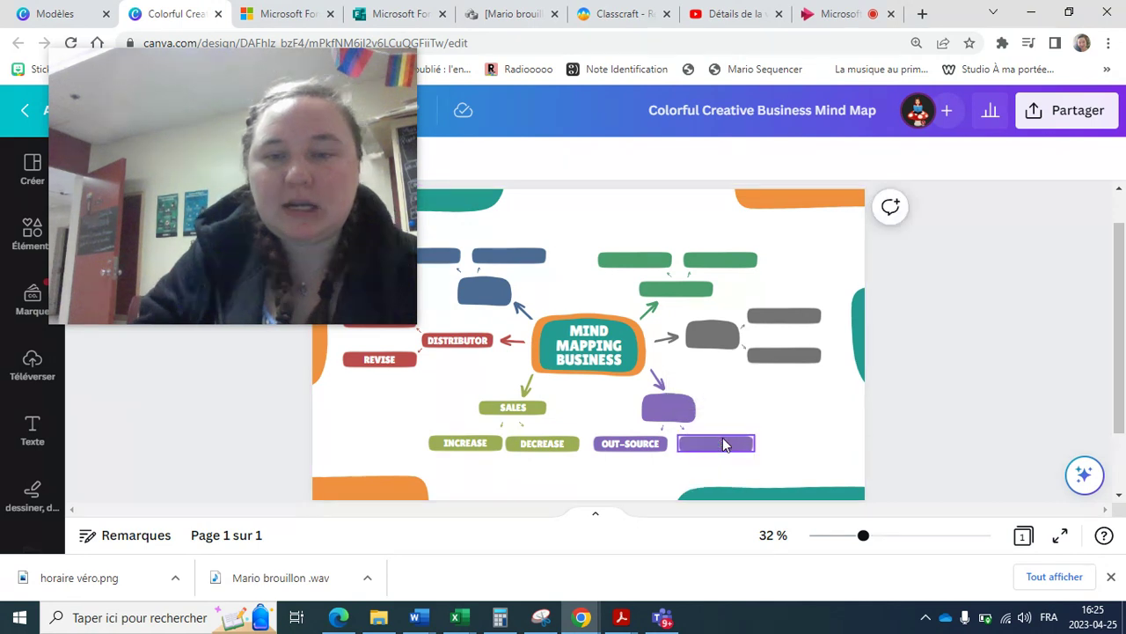
left_click(622, 443)
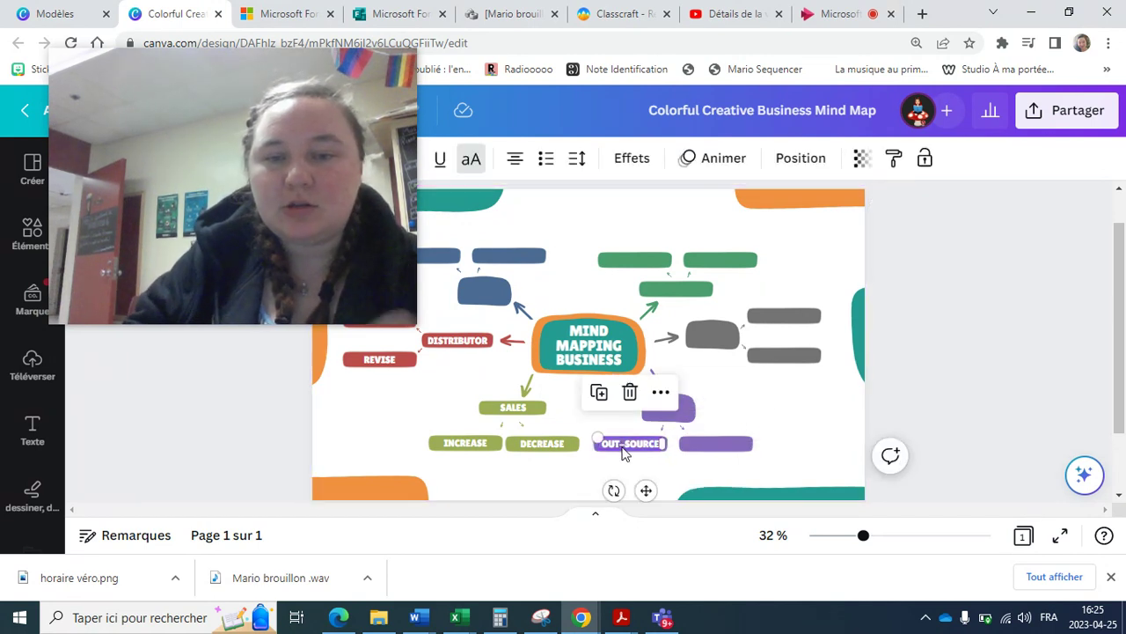
key("Delete")
Step: Delete the DECREASE and INCREASE texts and the SALES label with its box from the olive green branch
left_click(537, 449)
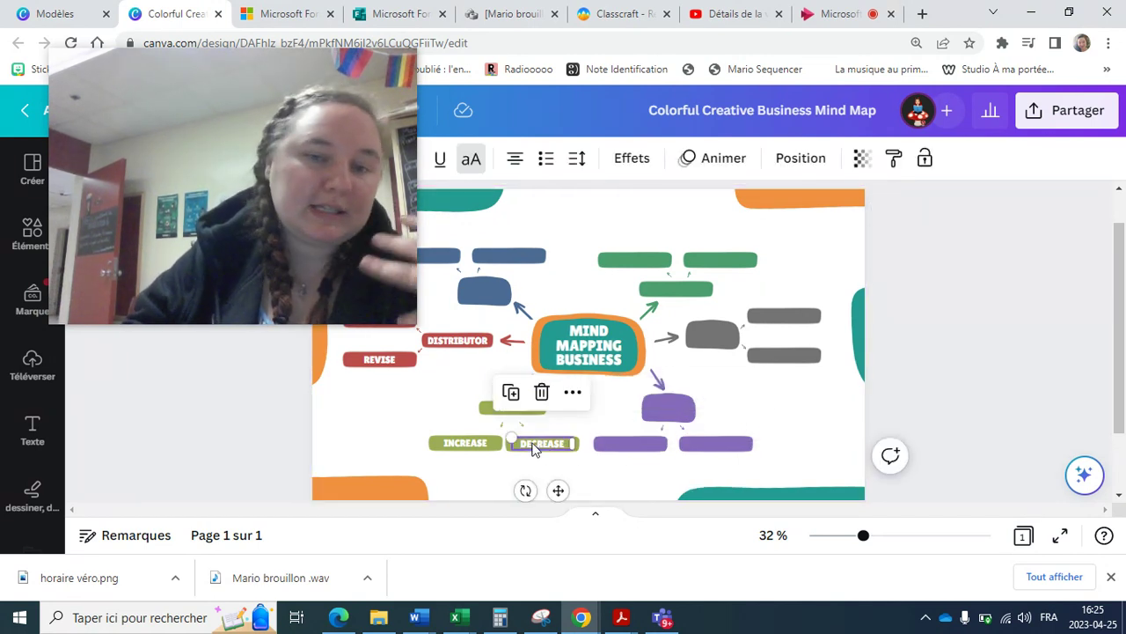
key("Delete")
left_click(473, 443)
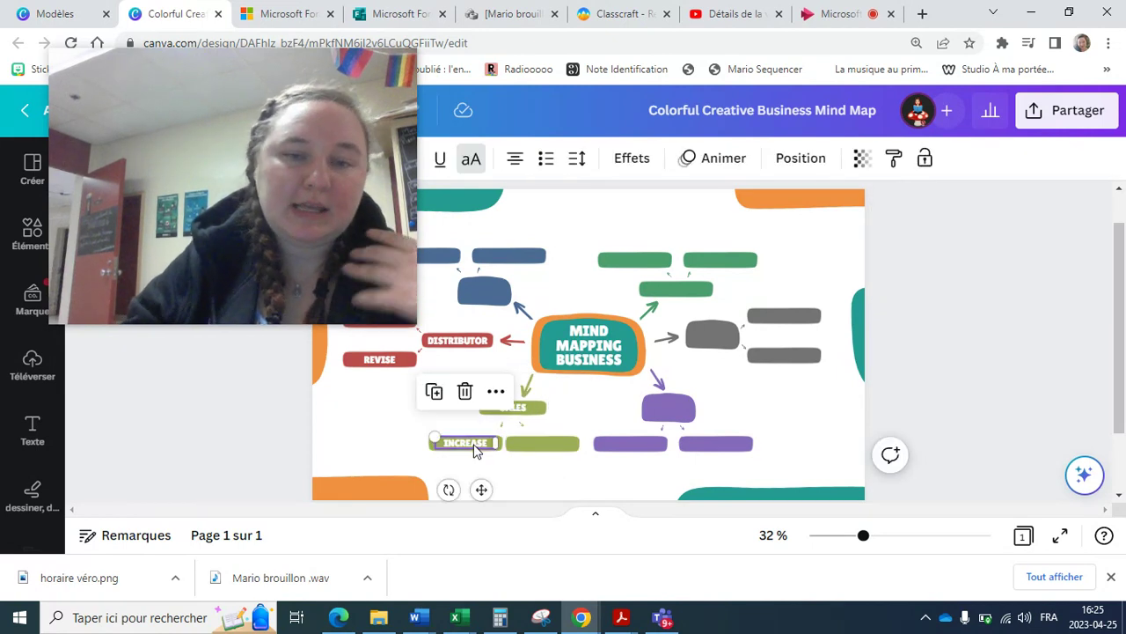
key("Delete")
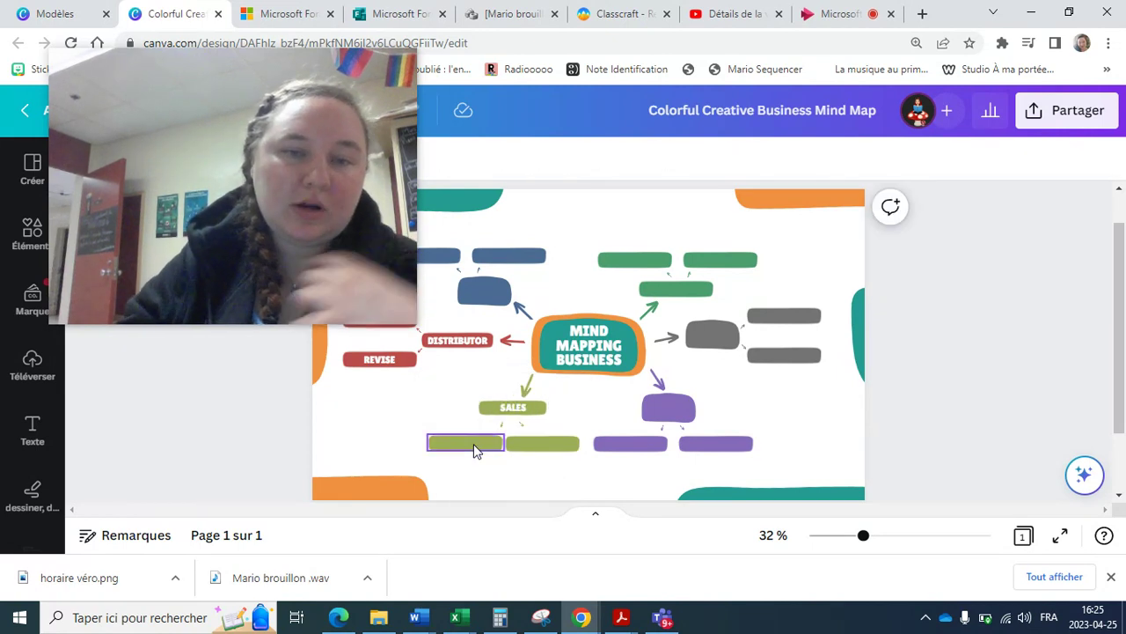
left_click(506, 406)
key("Delete")
Step: Delete the DISTRIBUTOR, REVISE and MORAL texts from the red branch, keeping their shapes
left_click(467, 344)
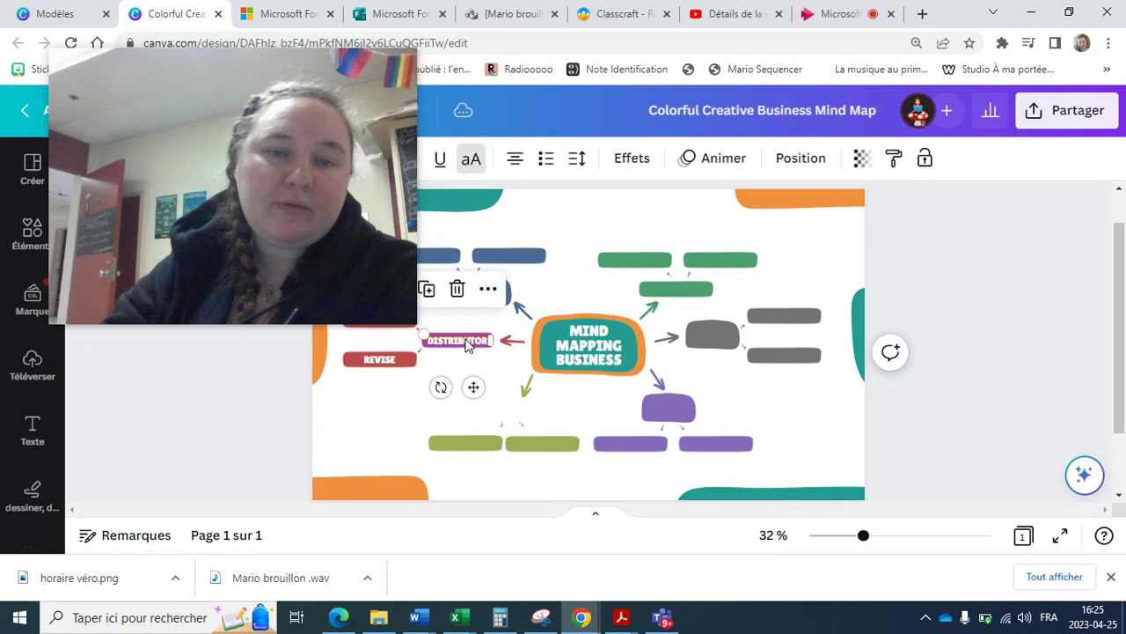
key("Delete")
left_click(384, 361)
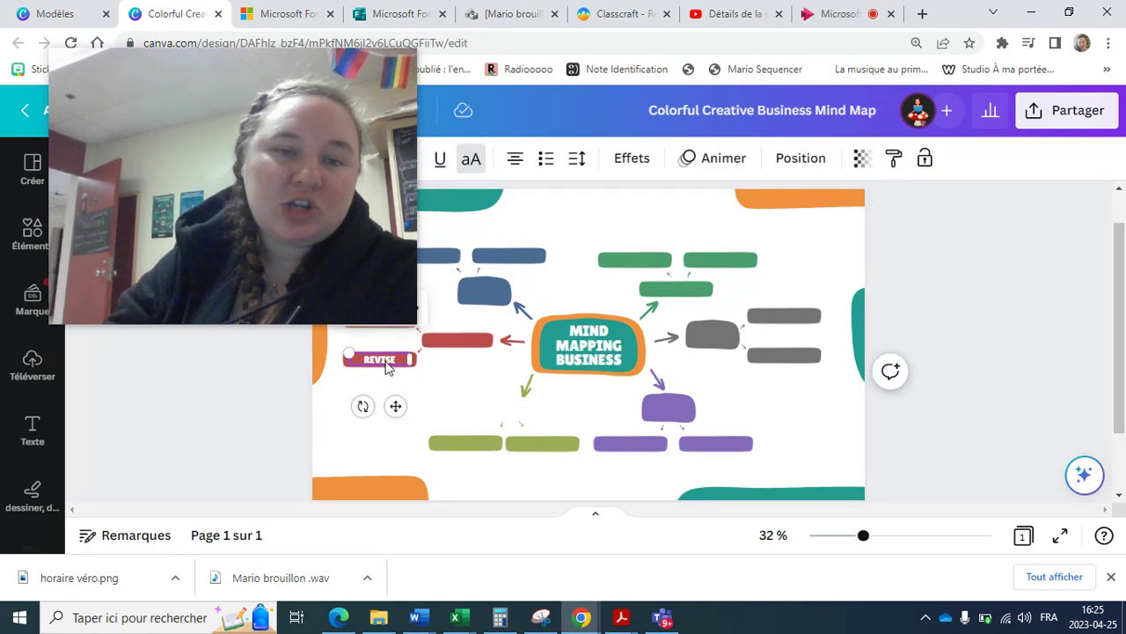
key("Delete")
scroll(384, 368, "up", 1)
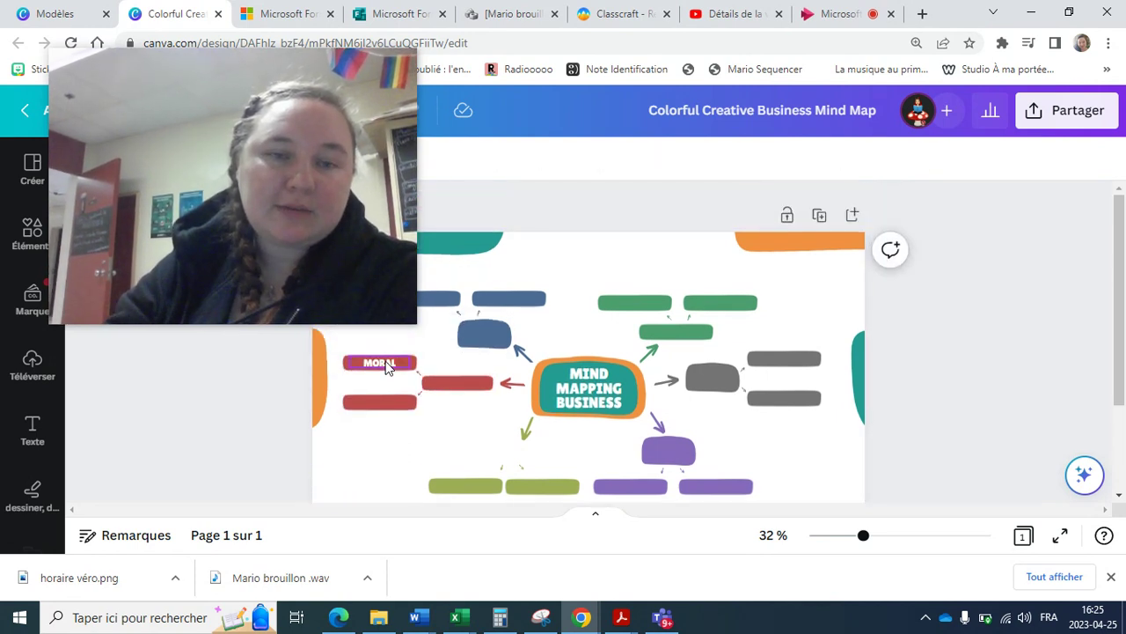
left_click(384, 368)
key("Delete")
Step: Clear the MIND MAPPING BUSINESS title from the central shape
left_click(625, 395)
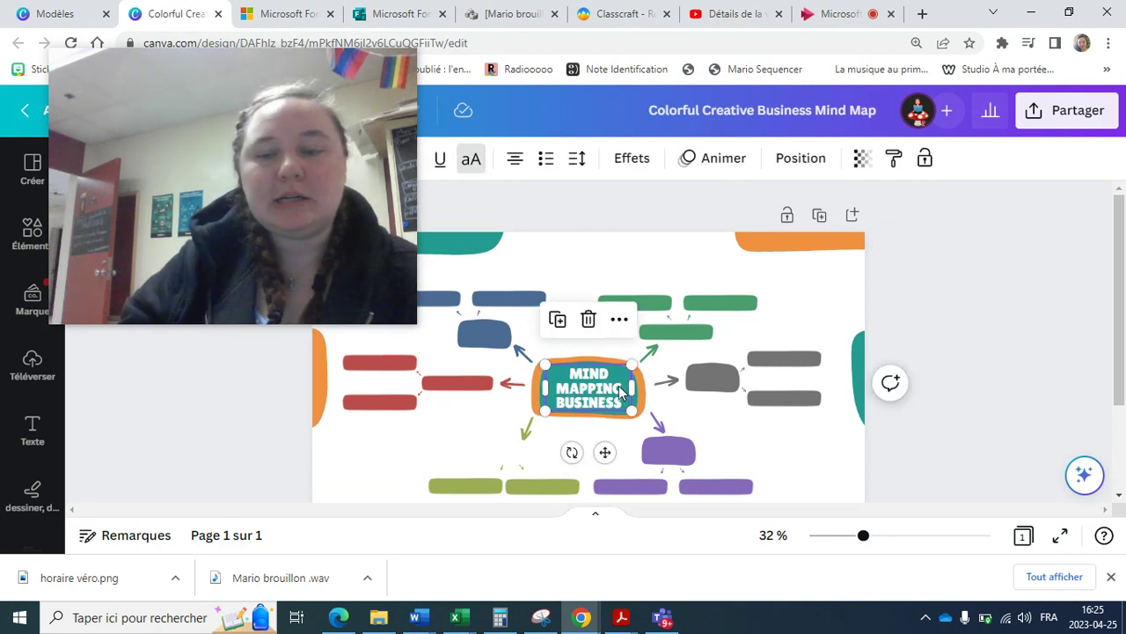
key("Delete")
scroll(619, 393, "down", 2)
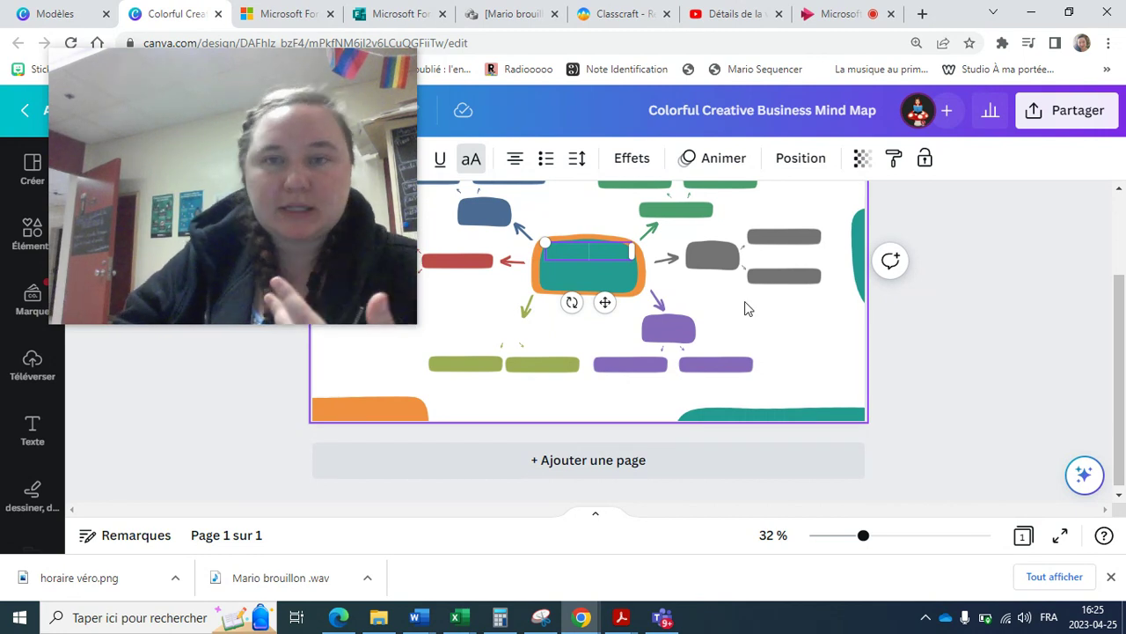
scroll(744, 308, "up", 2)
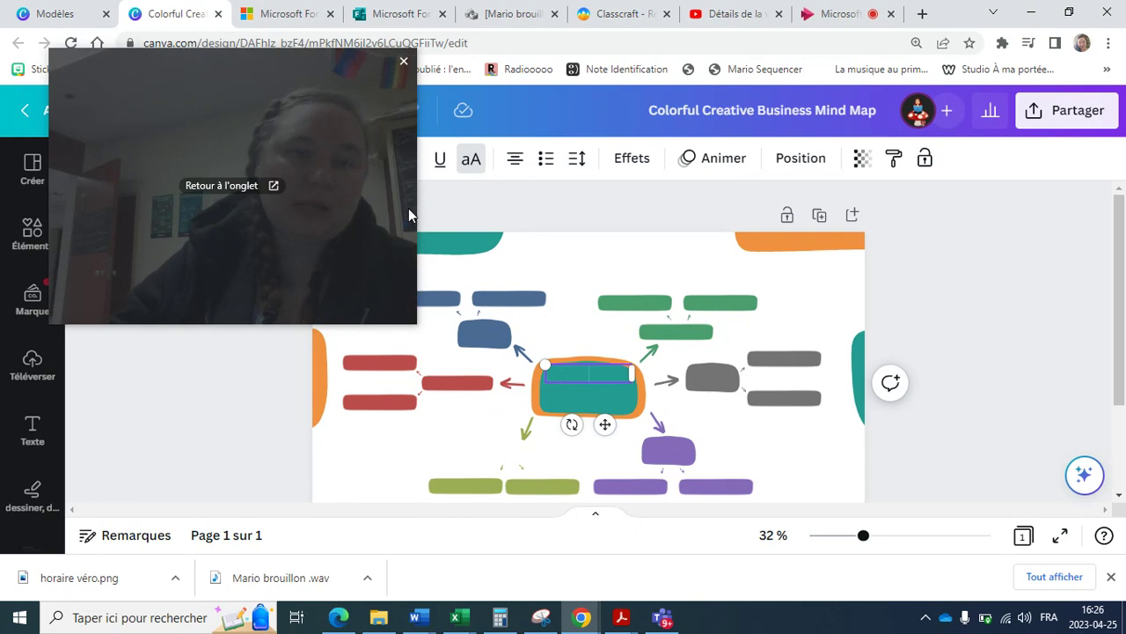
left_click_drag(417, 211, 595, 246)
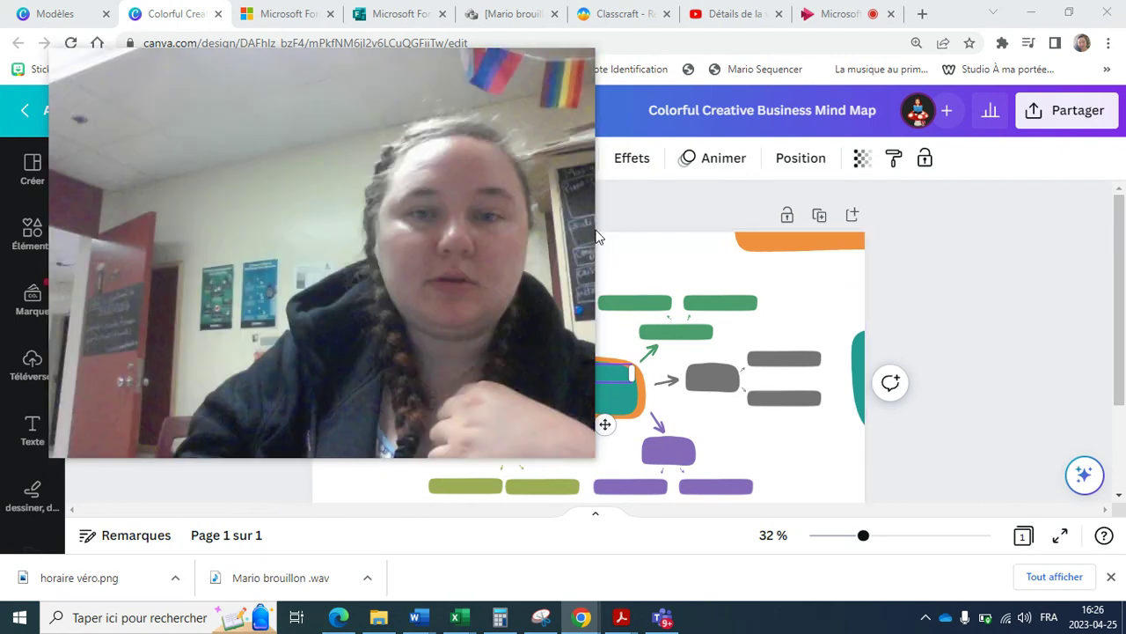
left_click_drag(595, 229, 387, 114)
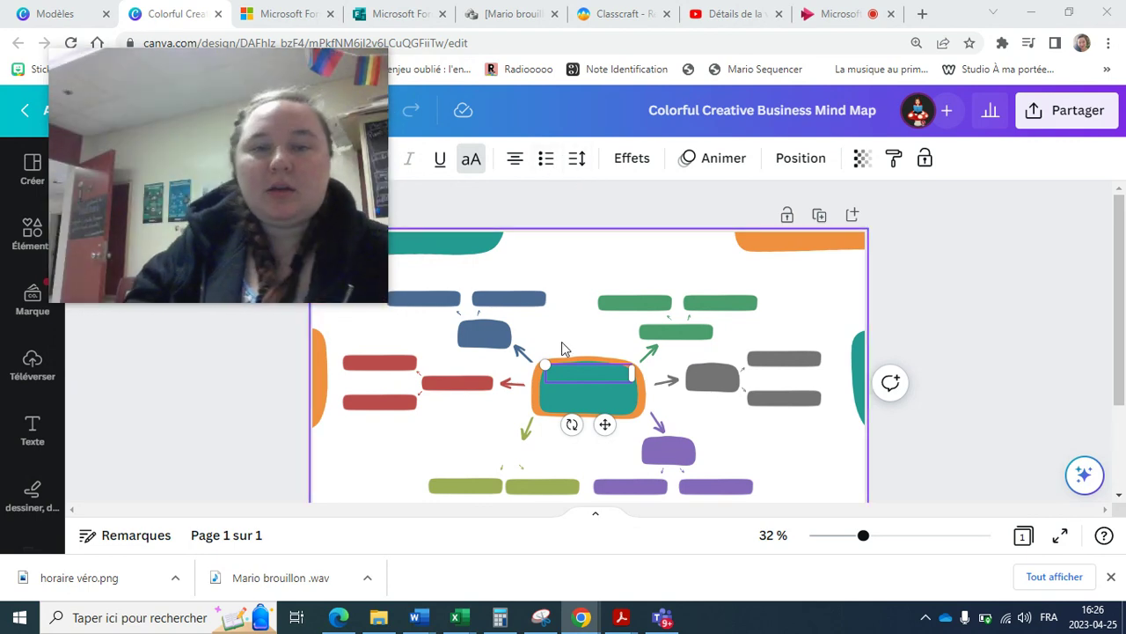
scroll(556, 407, "down", 1)
scroll(557, 401, "up", 1)
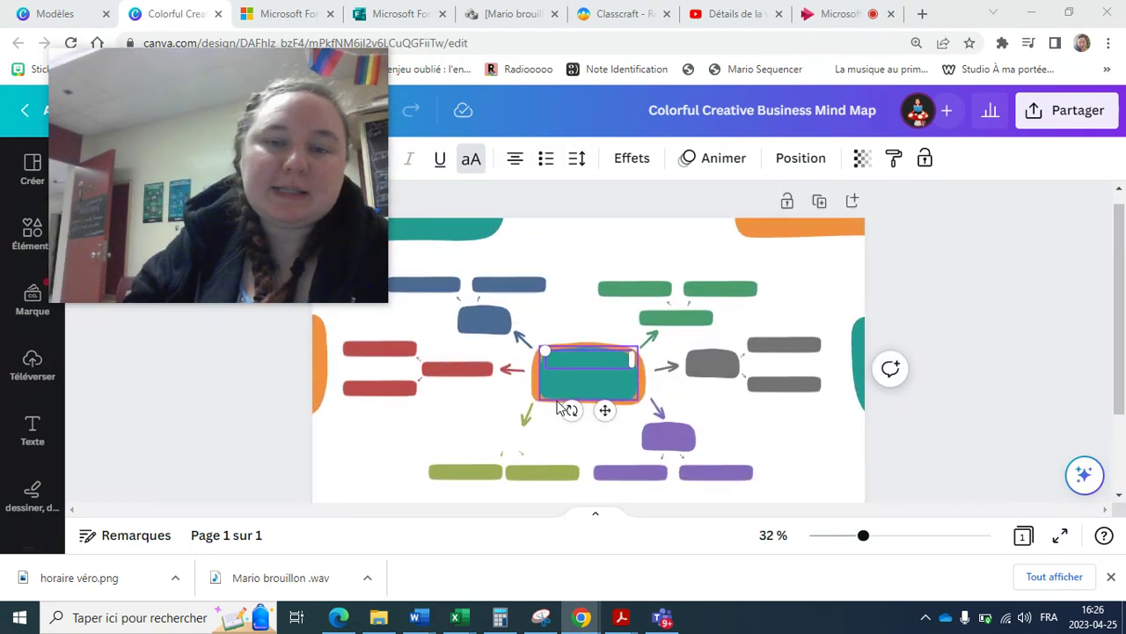
Step: Enter "Instruments" as the central title and turn off its all-caps formatting
scroll(556, 328, "up", 3)
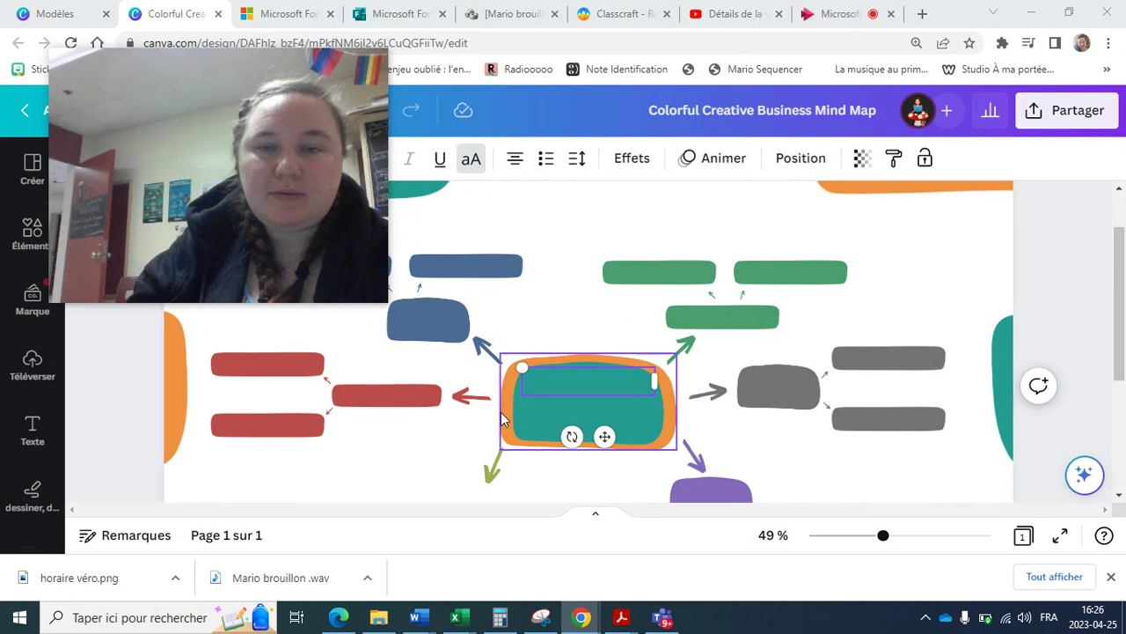
scroll(501, 417, "down", 2)
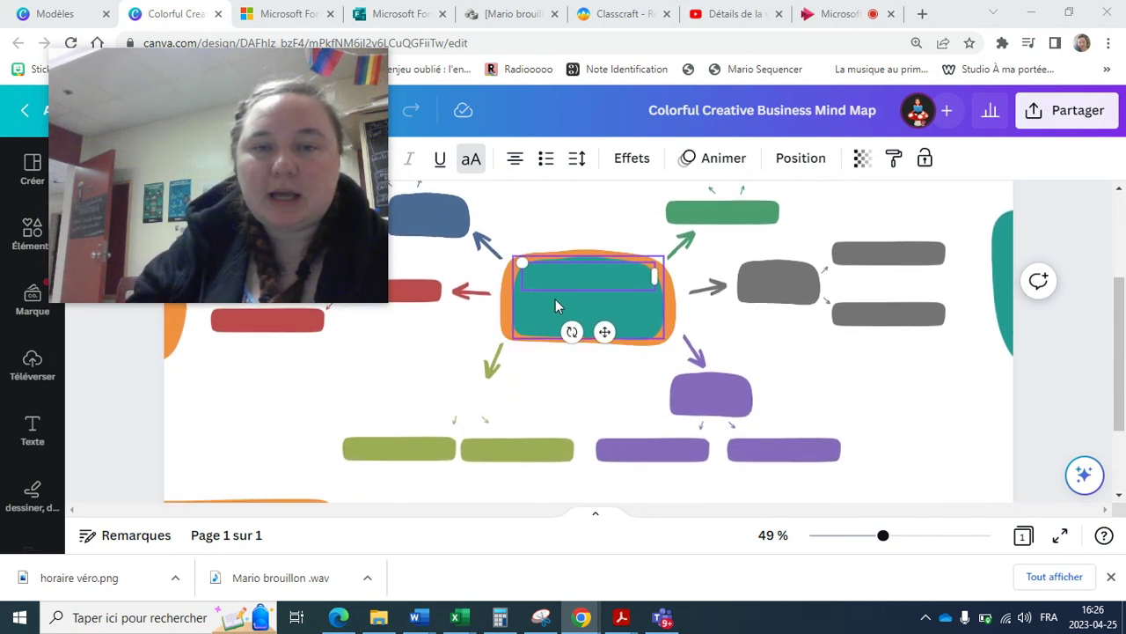
left_click(562, 281)
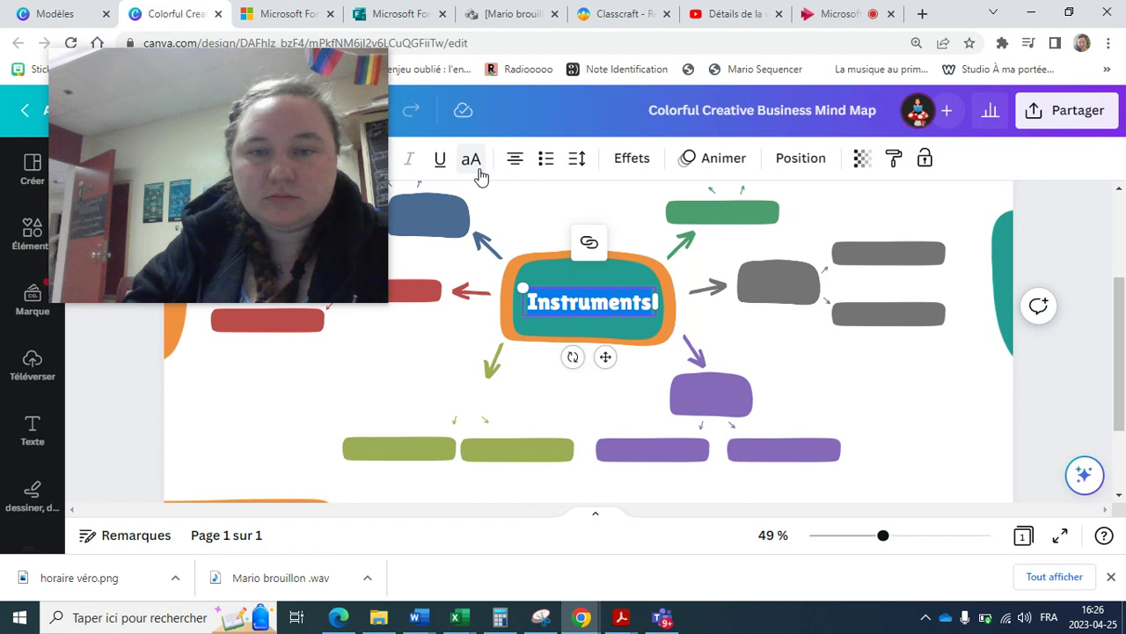
scroll(595, 280, "down", 2)
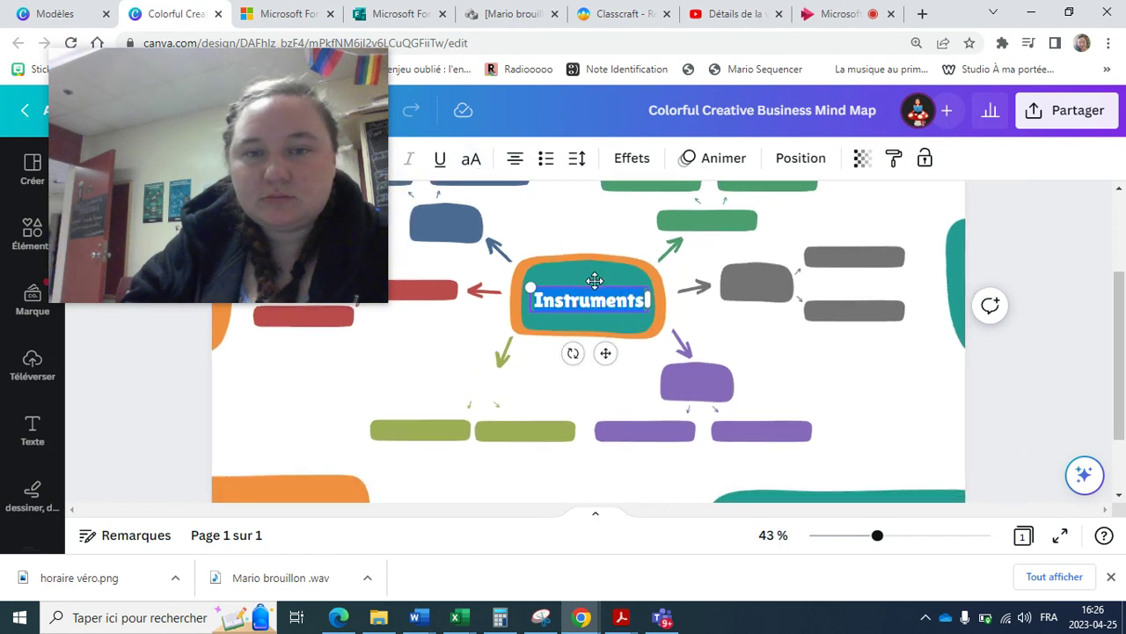
left_click(707, 228)
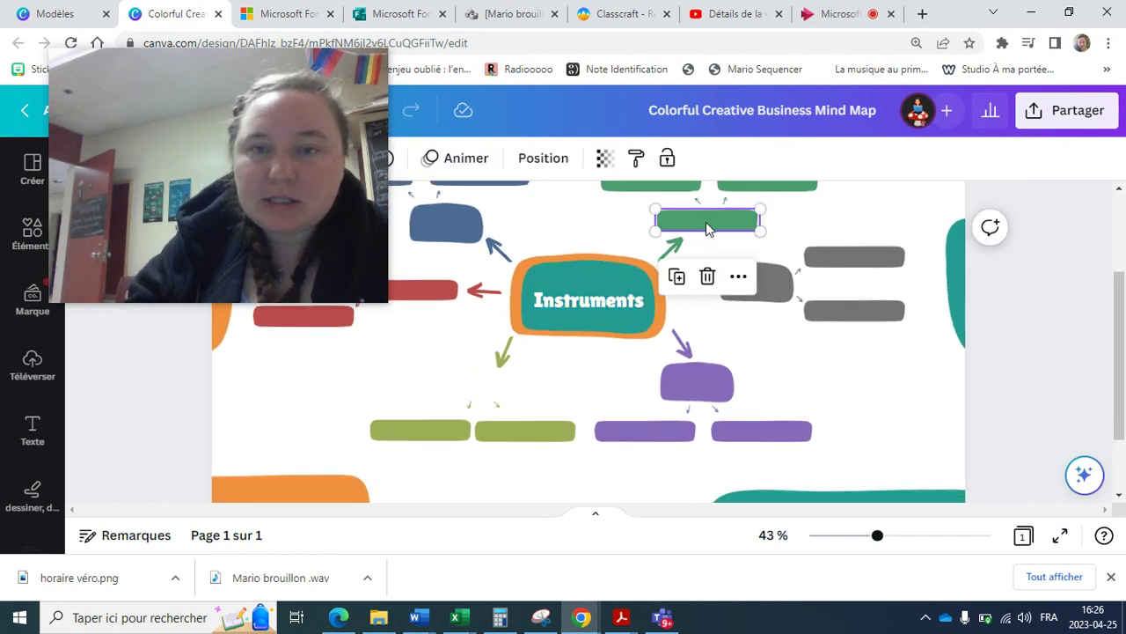
double_click(705, 224)
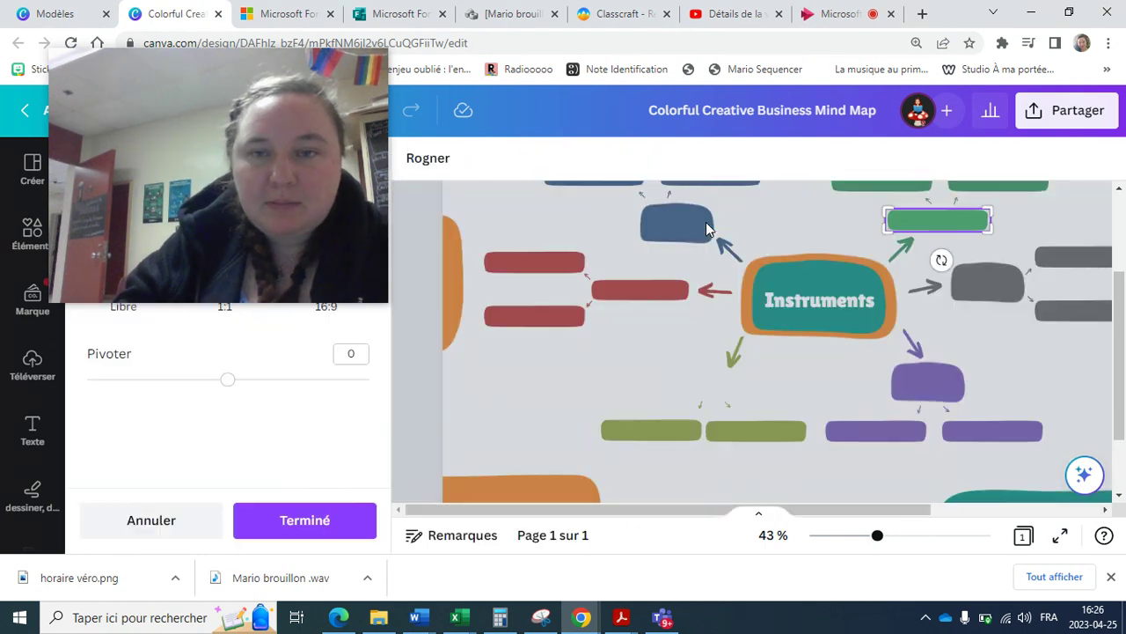
left_click_drag(318, 143, 689, 83)
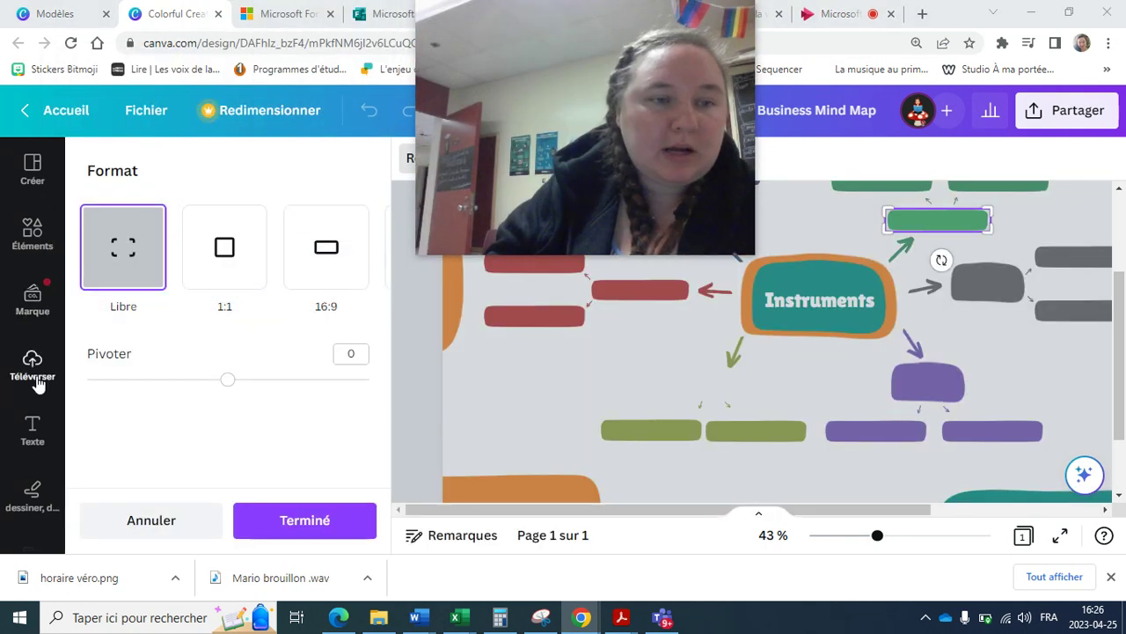
Step: Add a heading text reading "Percussions" and place it over the main shape of the green branch
left_click(33, 429)
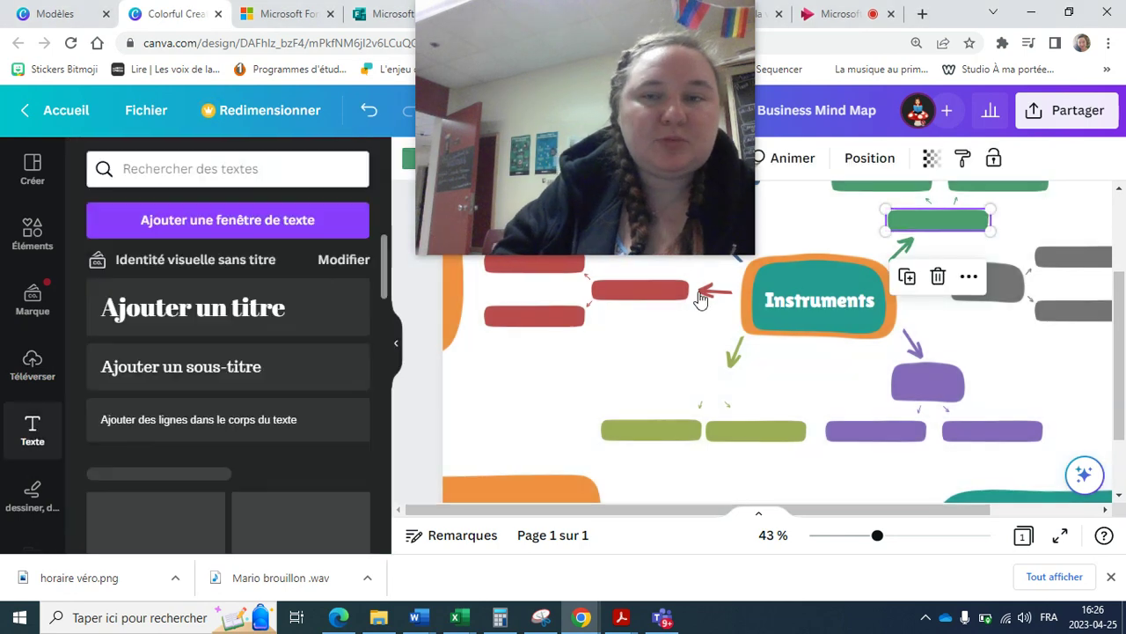
left_click(217, 308)
type("Per")
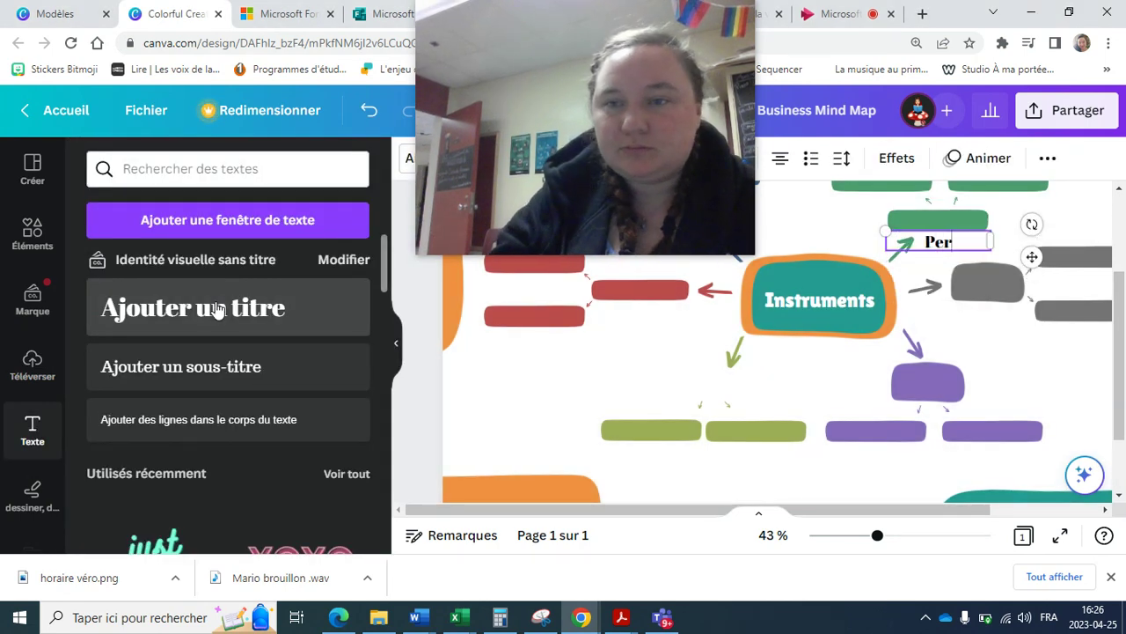
type("cussions")
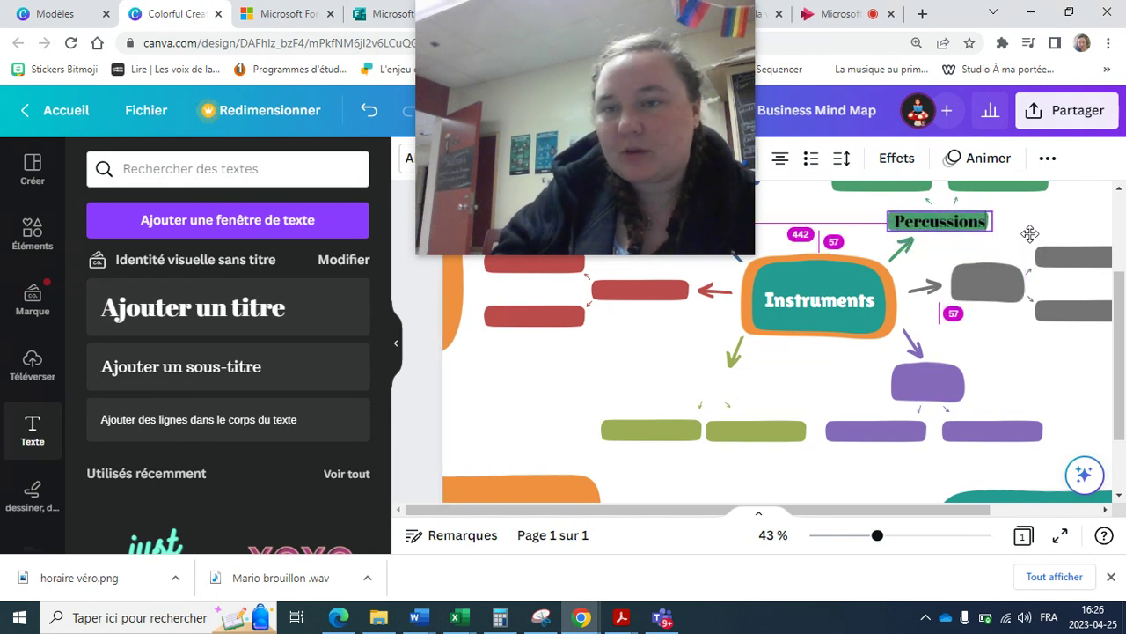
Step: Duplicate the green shape behind Percussions, place the copy just left of it, and realign the Percussions text on its own shape
left_click(943, 218)
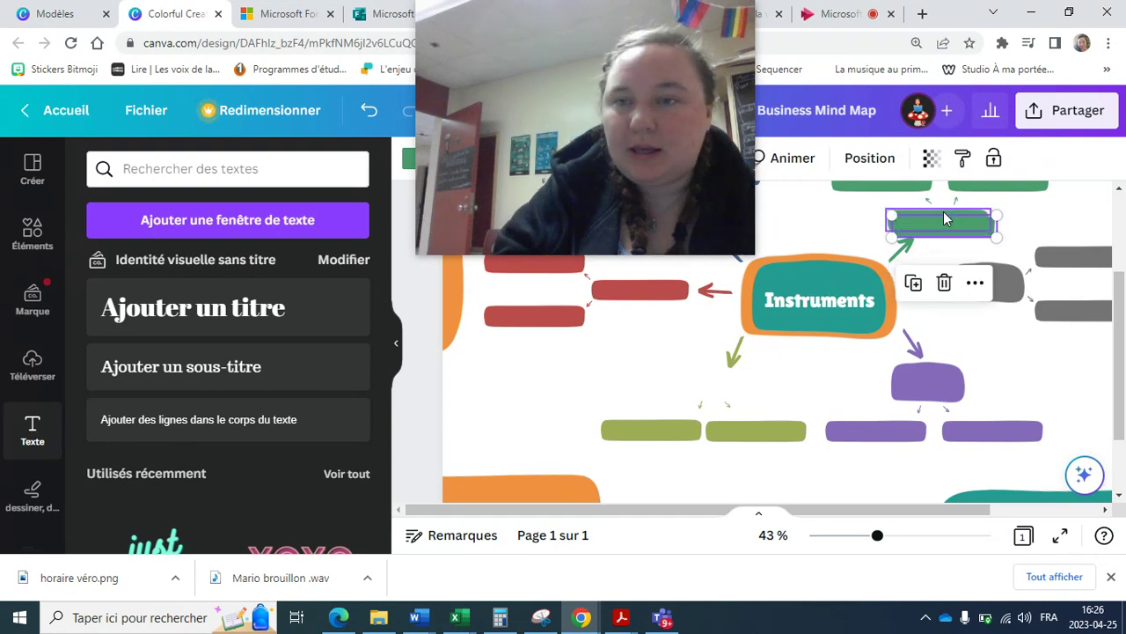
left_click_drag(944, 217, 828, 216)
scroll(828, 215, "down", 2)
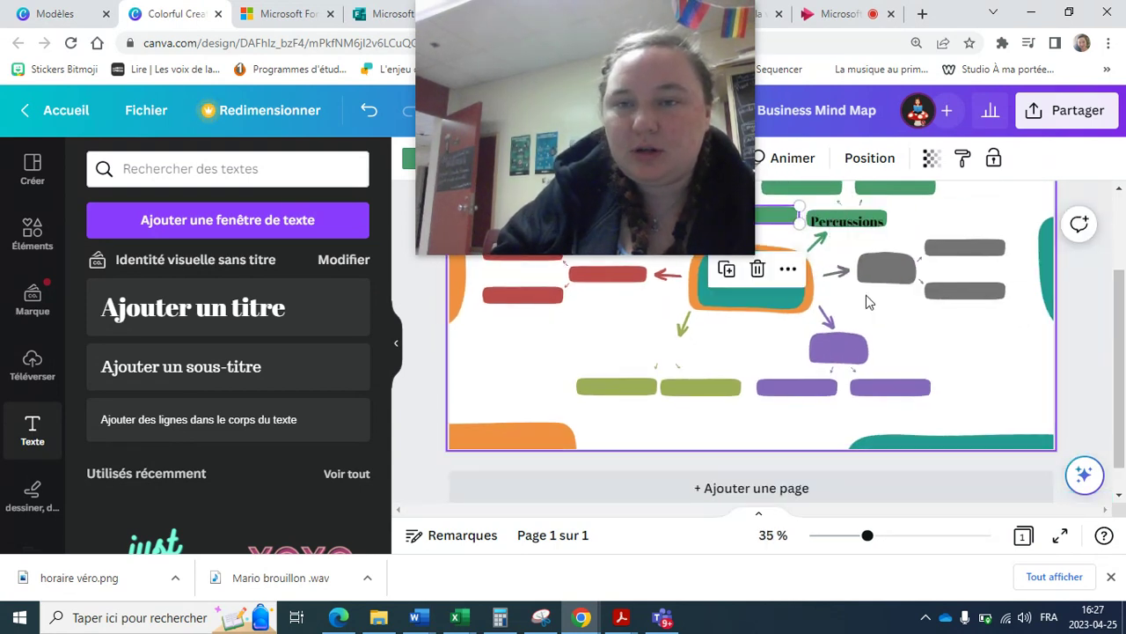
scroll(866, 302, "up", 2)
left_click(400, 345)
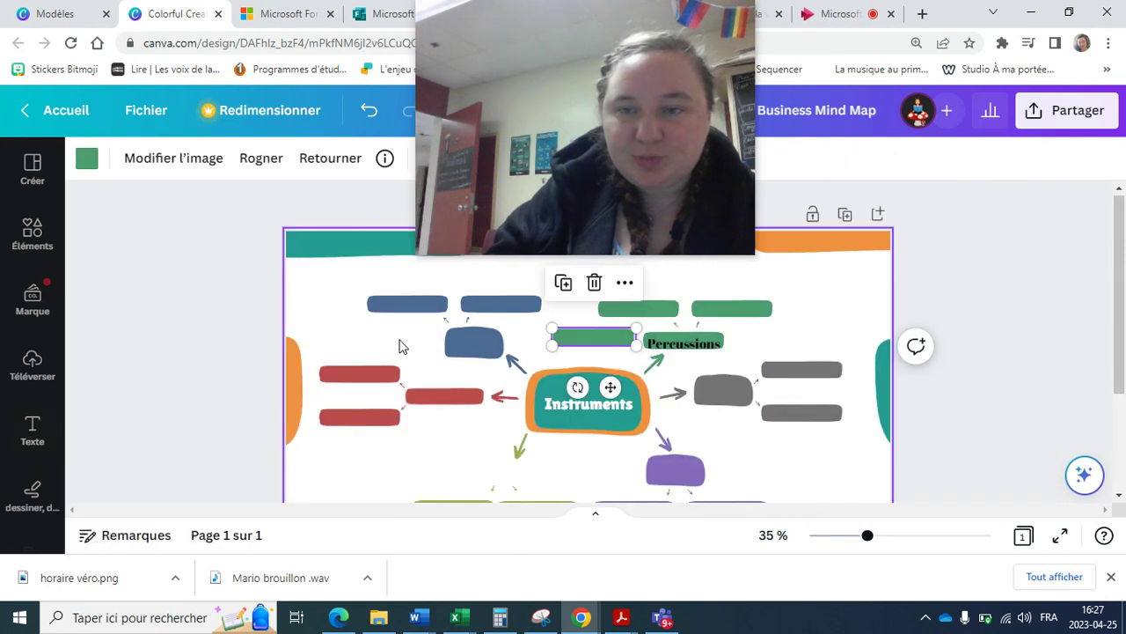
left_click_drag(695, 352, 693, 347)
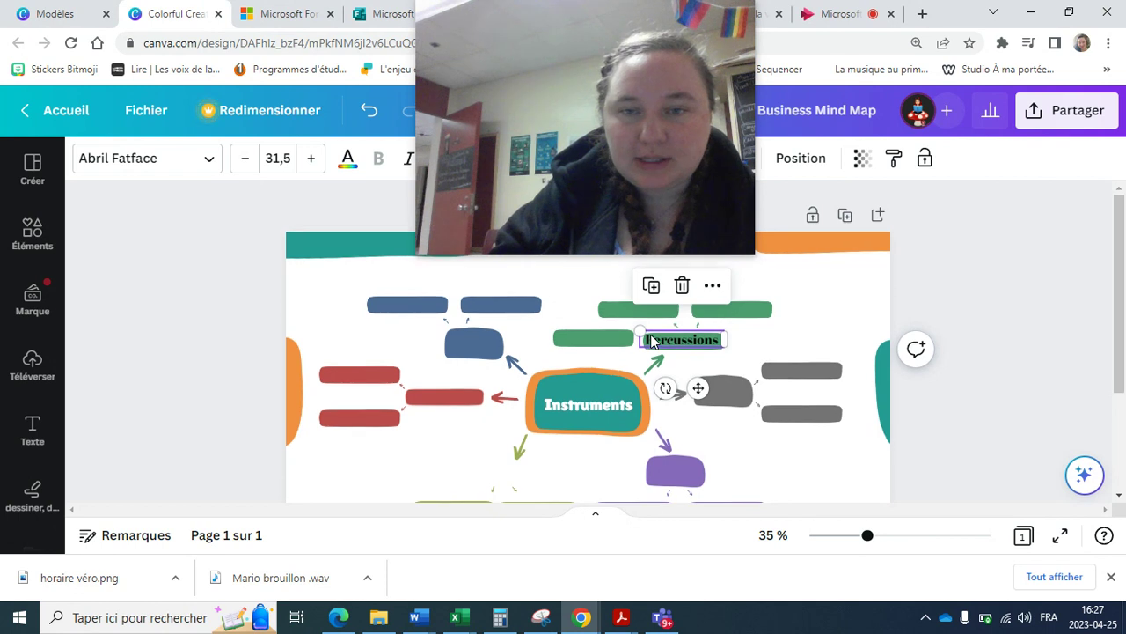
Step: Duplicate the Percussions text, place the copy on the main grey shape, and change it to "Bois"
left_click(724, 396)
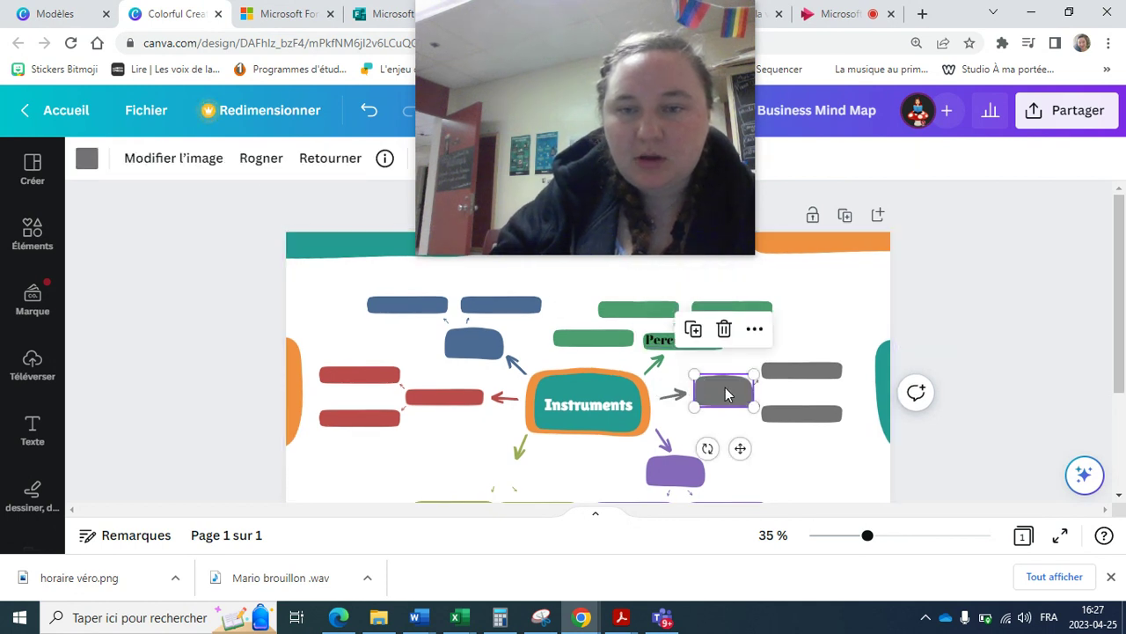
left_click(668, 342)
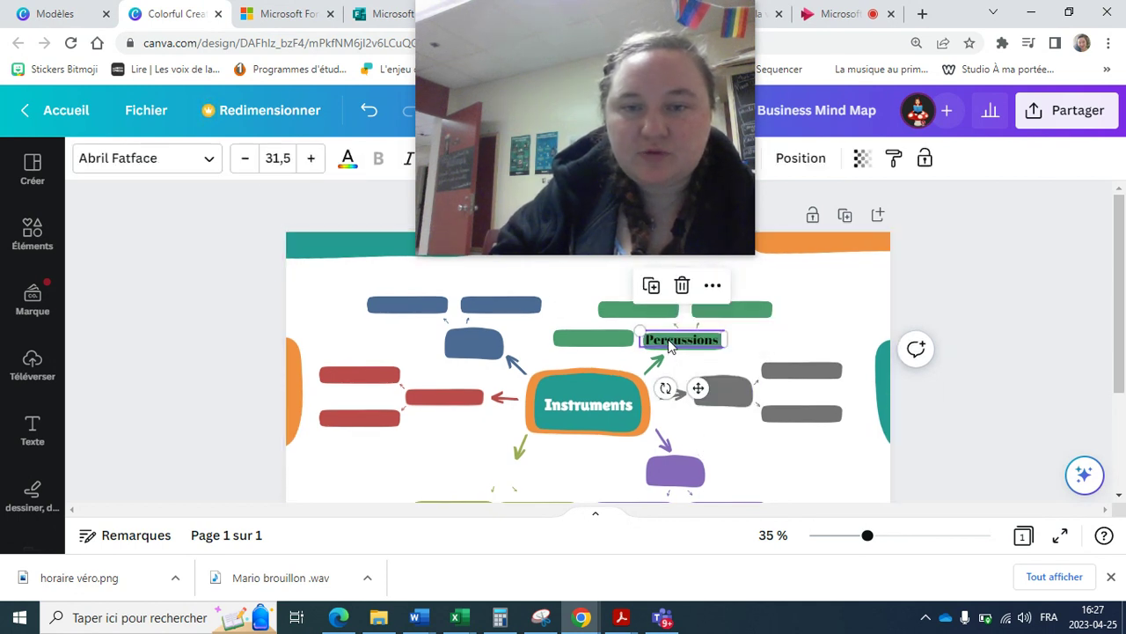
left_click(658, 287)
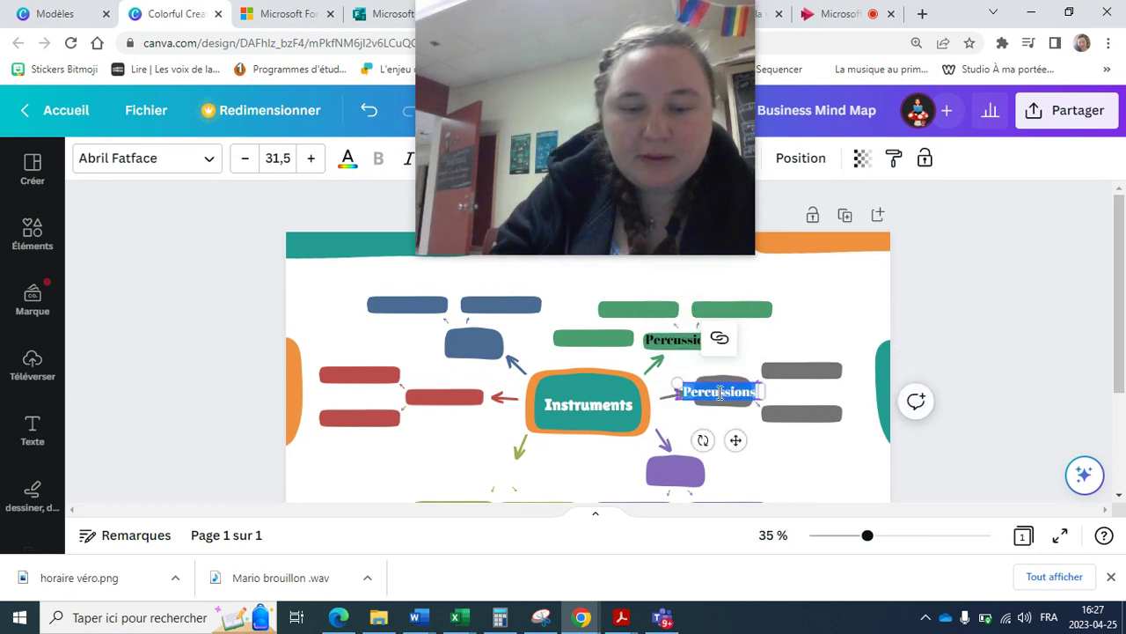
scroll(665, 445, "down", 1)
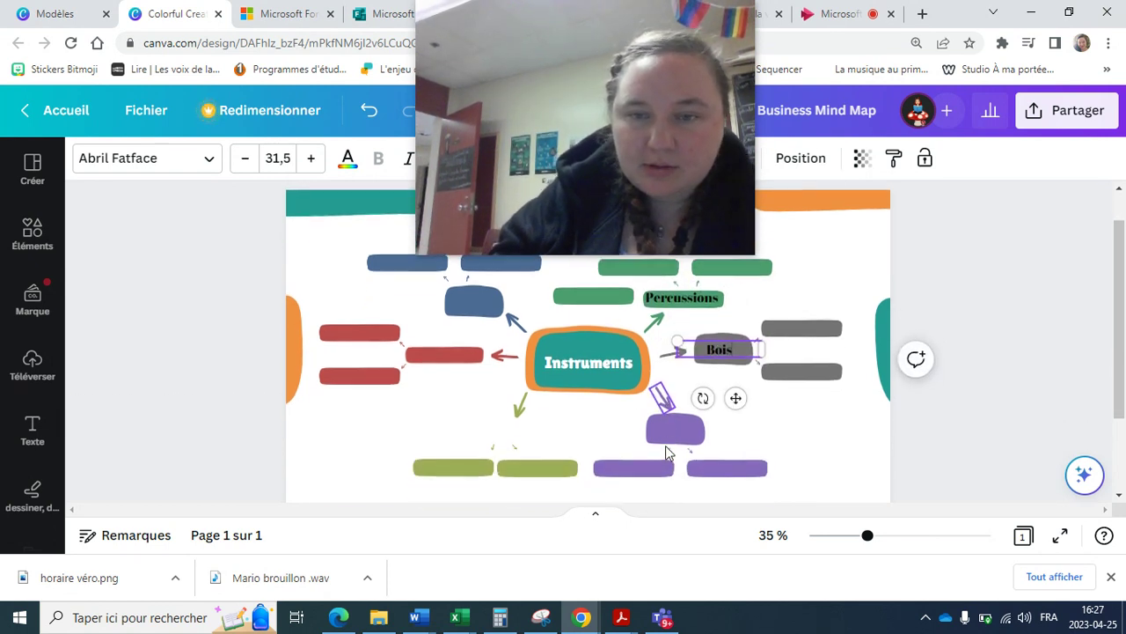
left_click(675, 419)
scroll(664, 428, "down", 1)
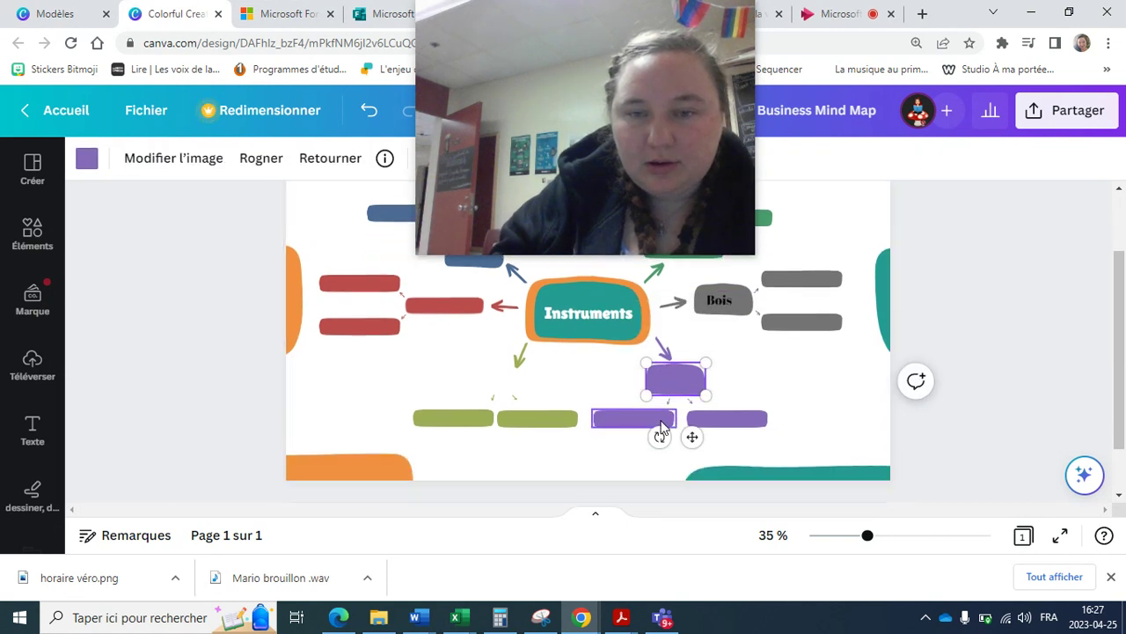
left_click(725, 302)
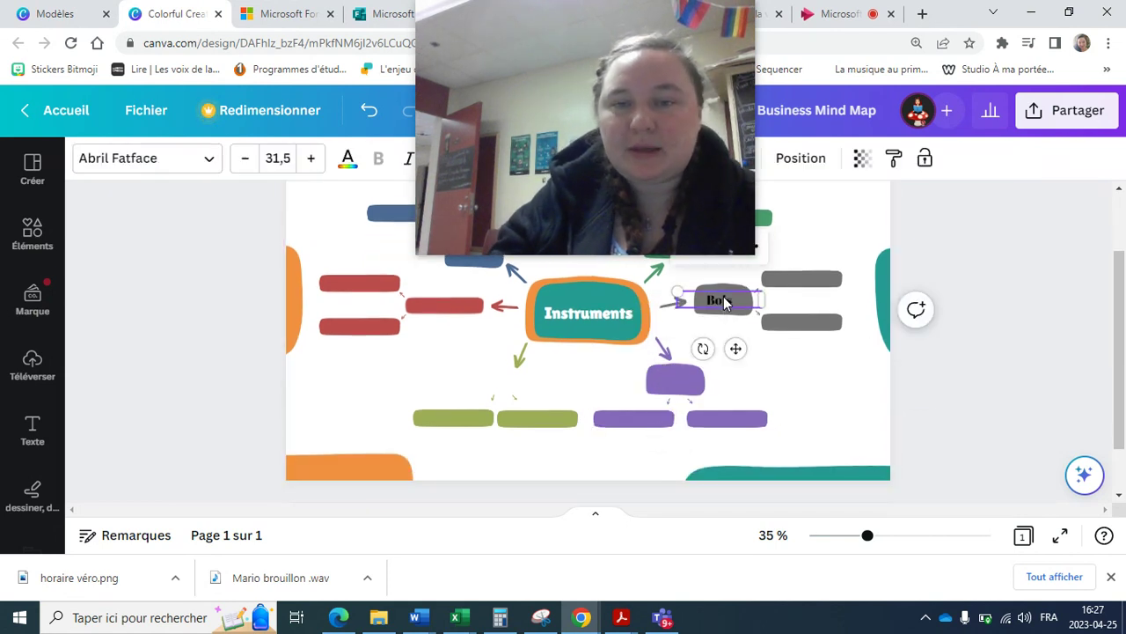
scroll(726, 296, "up", 2)
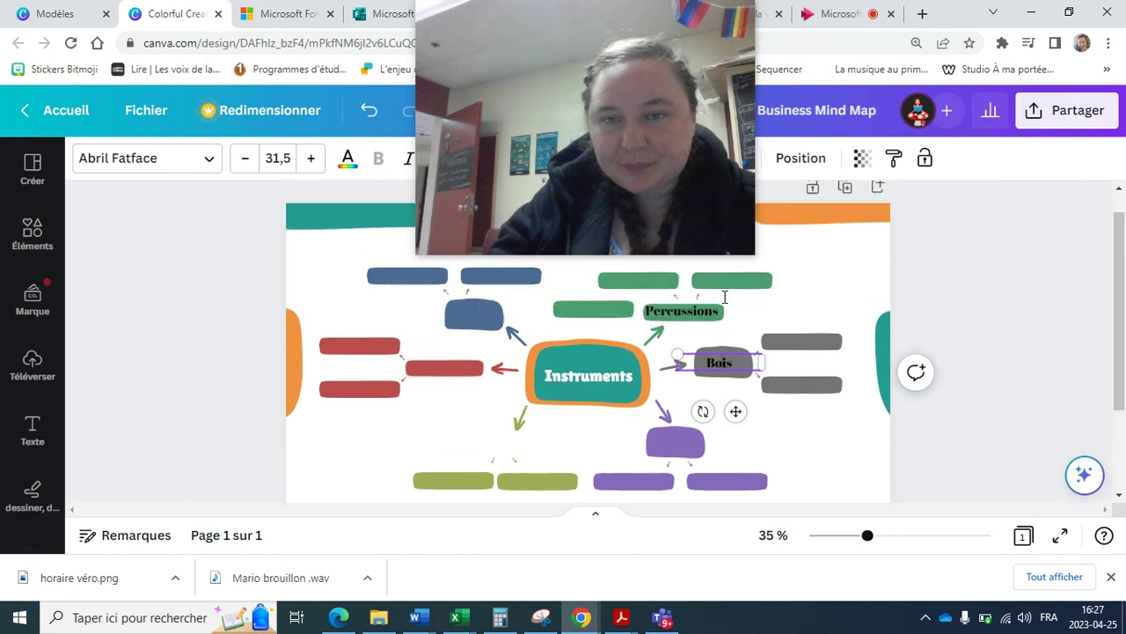
Step: Duplicate the main grey shape behind Bois and place the copy below the branch's lower grey box
left_click(750, 356)
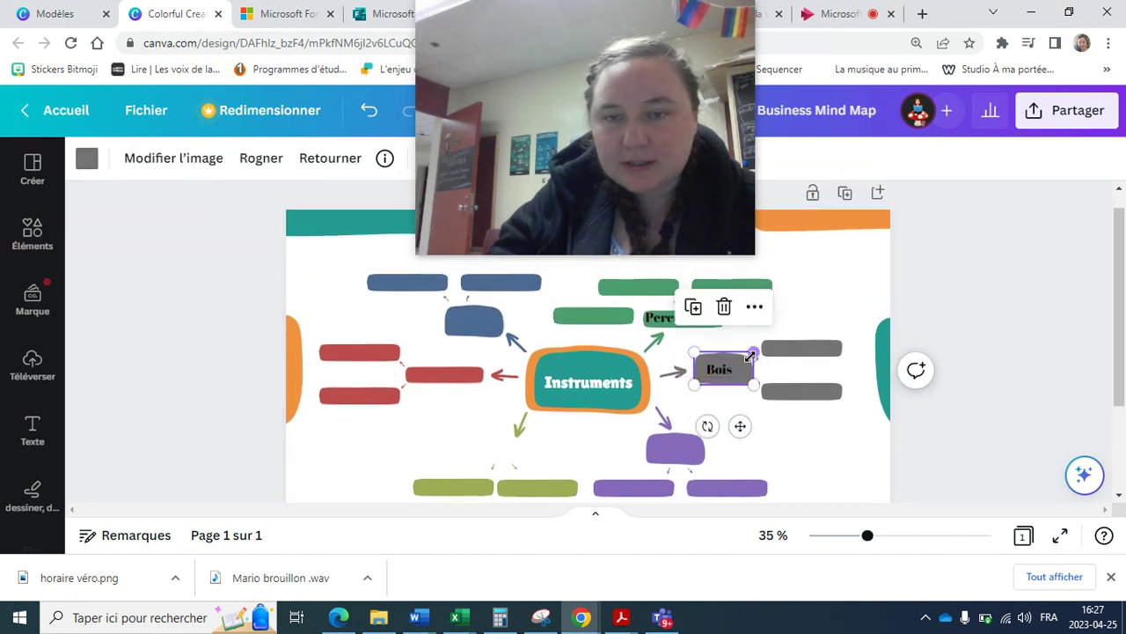
left_click(694, 308)
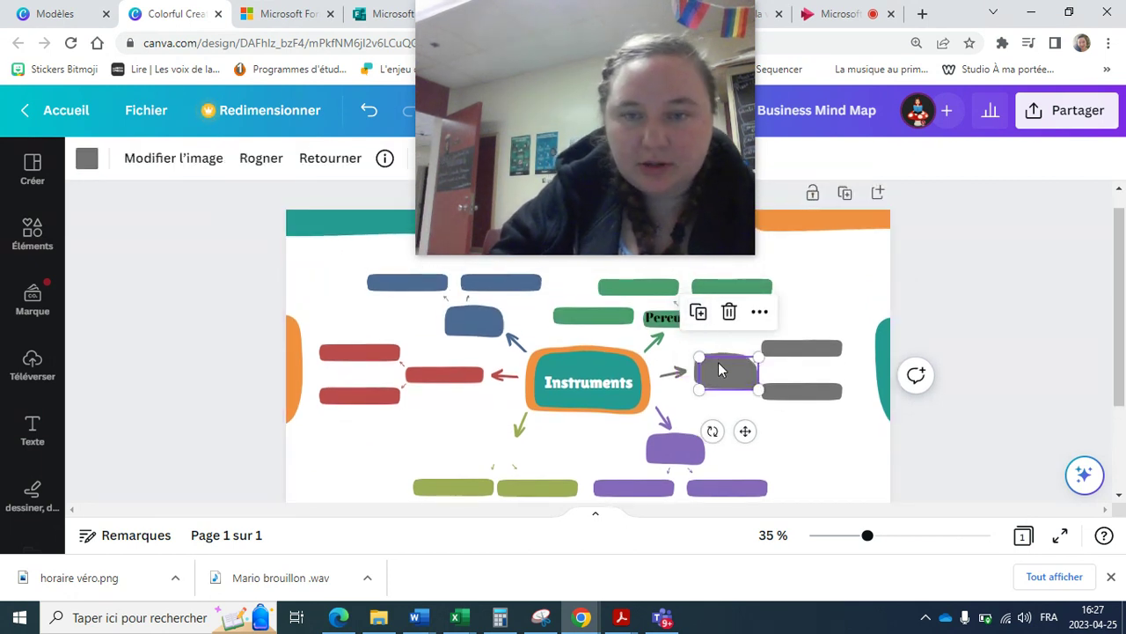
left_click_drag(718, 369, 757, 407)
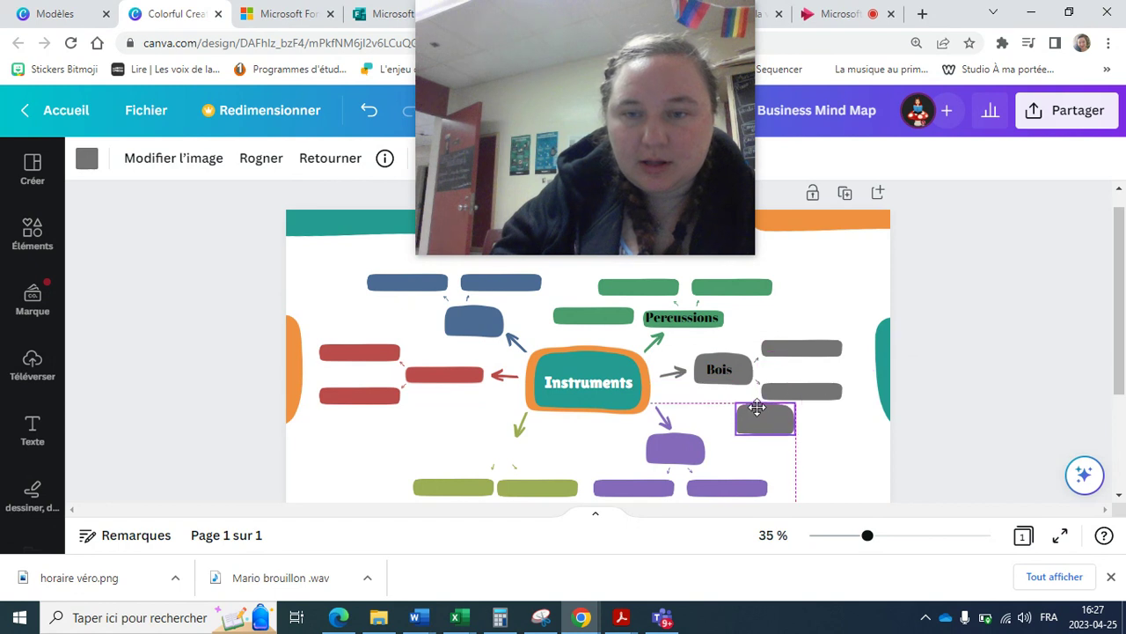
Step: Duplicate the Bois text, place the copy on the main purple shape, and change it to "Cuivres"
left_click(714, 375)
left_click(693, 321)
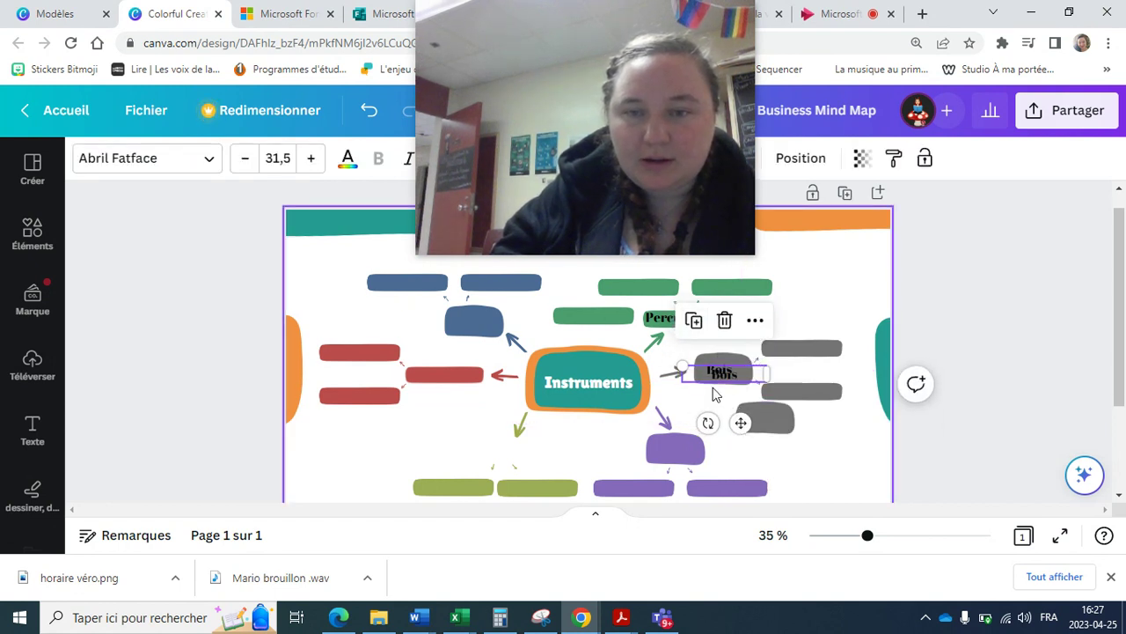
left_click_drag(718, 384, 677, 454)
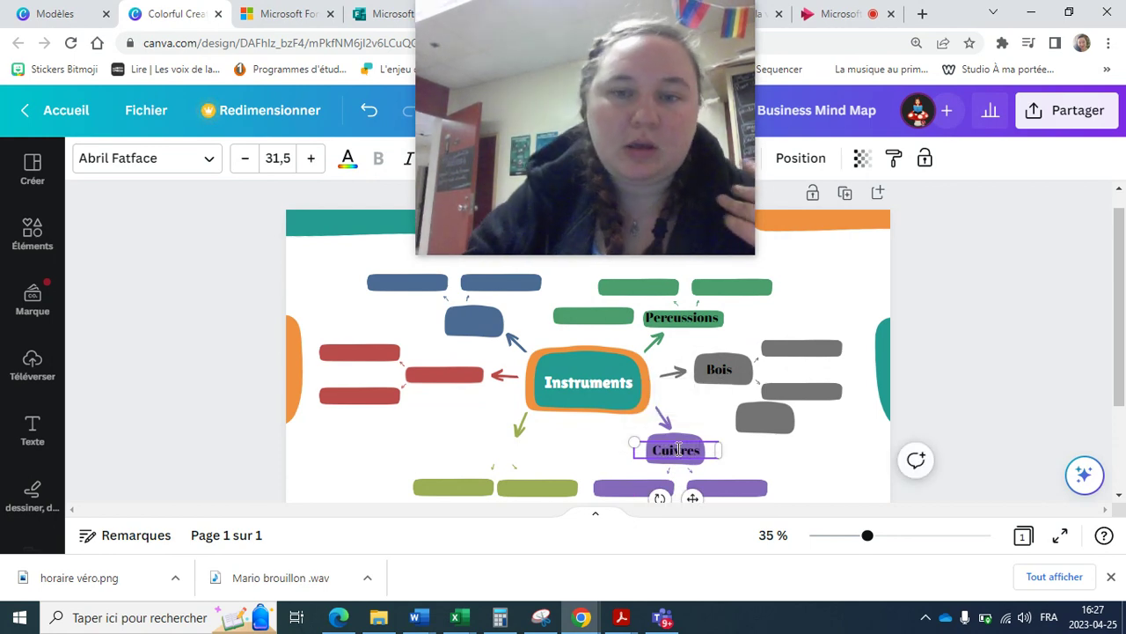
key("ctrl+period")
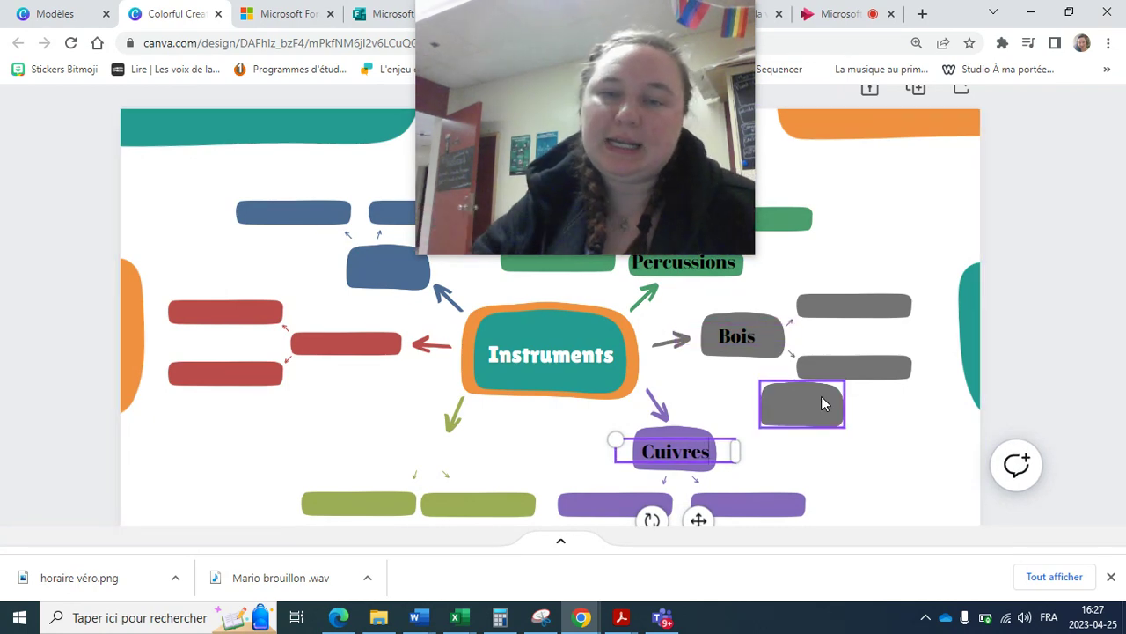
scroll(821, 396, "down", 3)
scroll(616, 376, "up", 3)
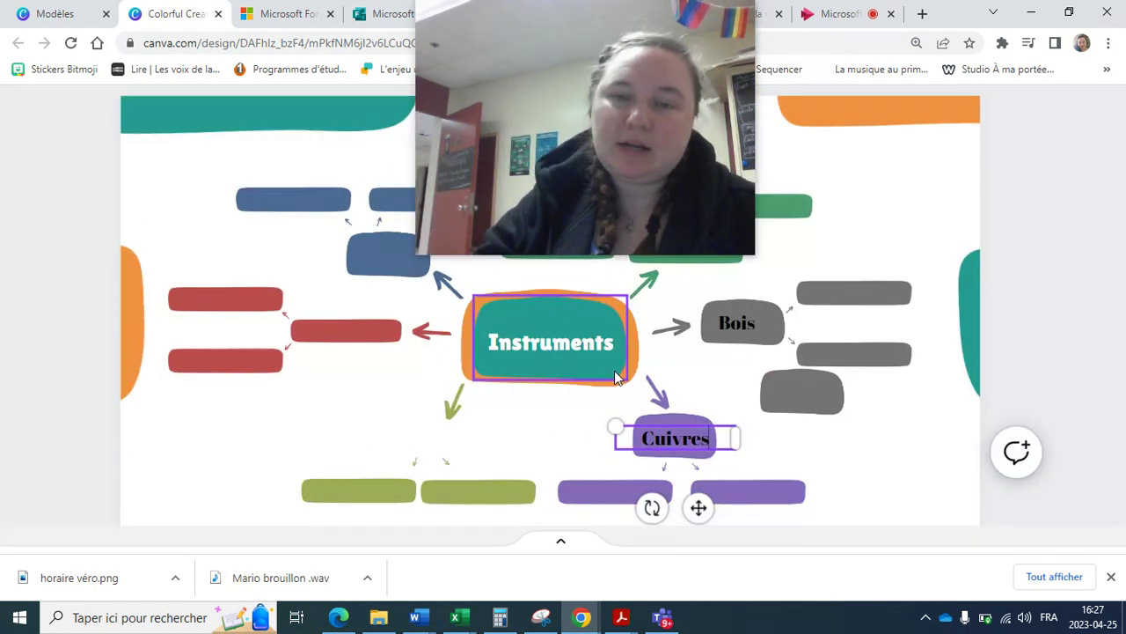
scroll(614, 371, "up", 1)
left_click(741, 370)
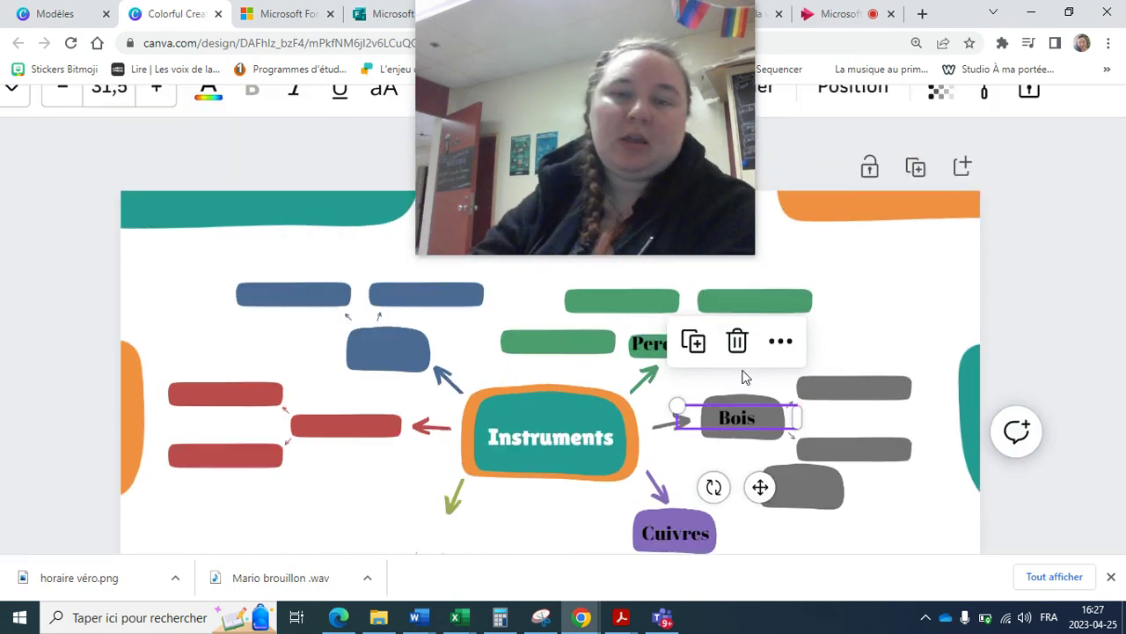
left_click(908, 329)
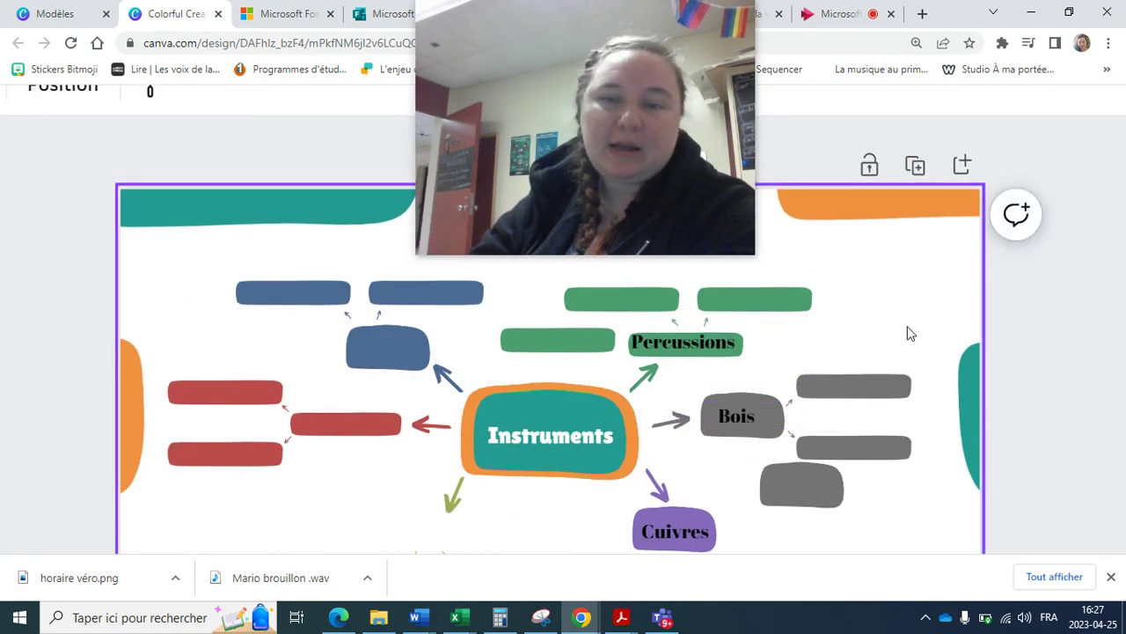
scroll(551, 297, "down", 2)
scroll(550, 300, "up", 2)
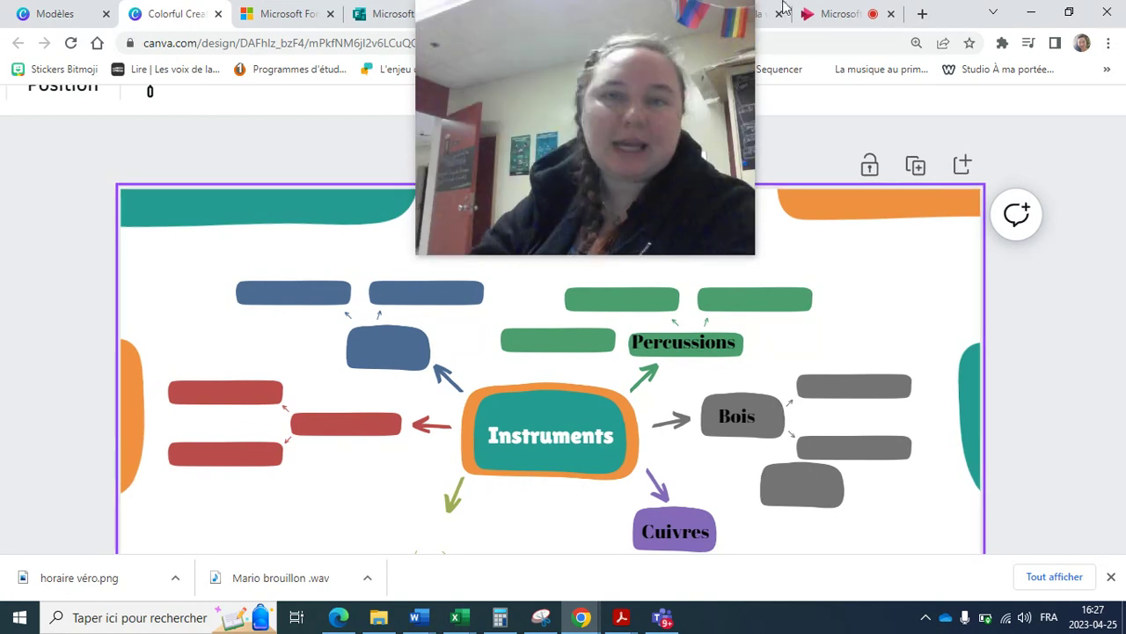
Step: Close the Instruments mind map design and its template preview, returning to the mindmap template results
left_click_drag(729, 105, 1120, 156)
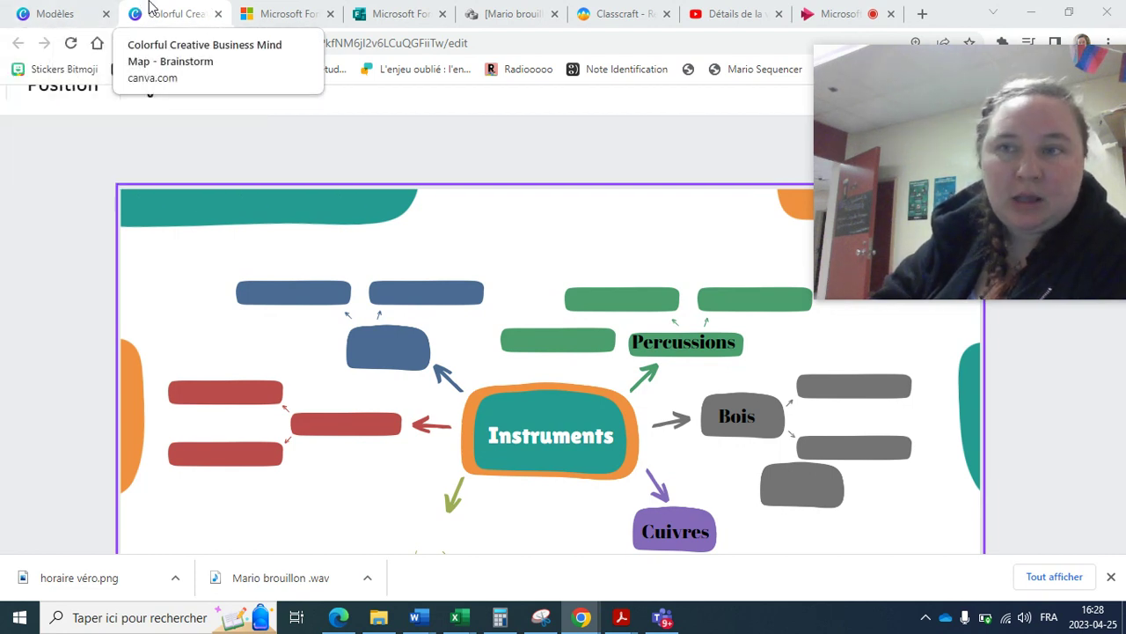
left_click(220, 14)
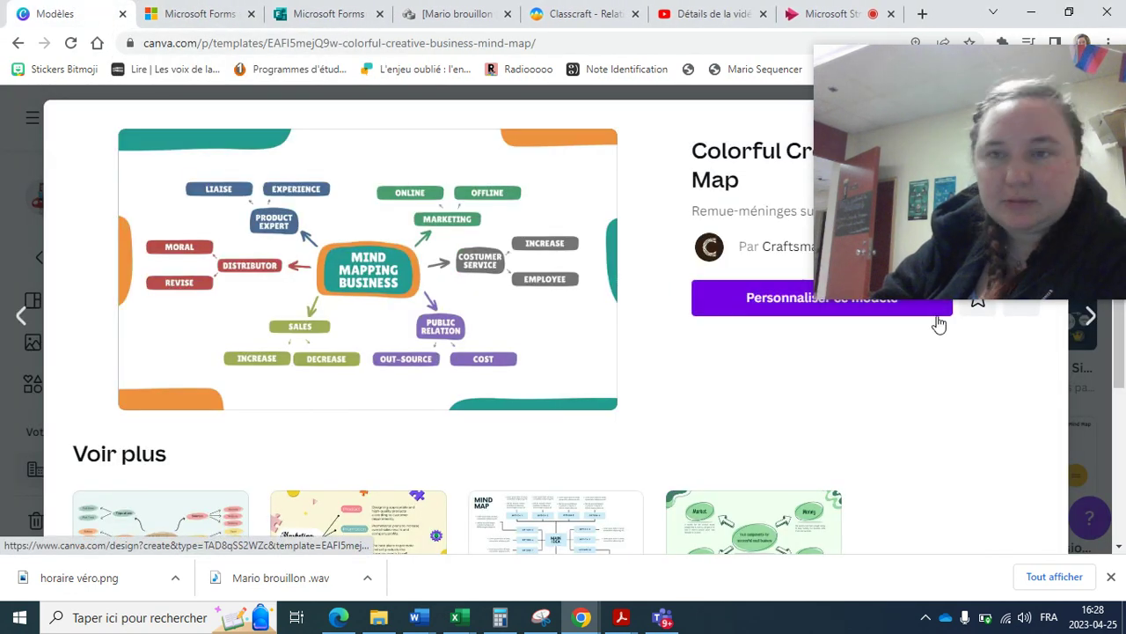
left_click_drag(1029, 218, 201, 127)
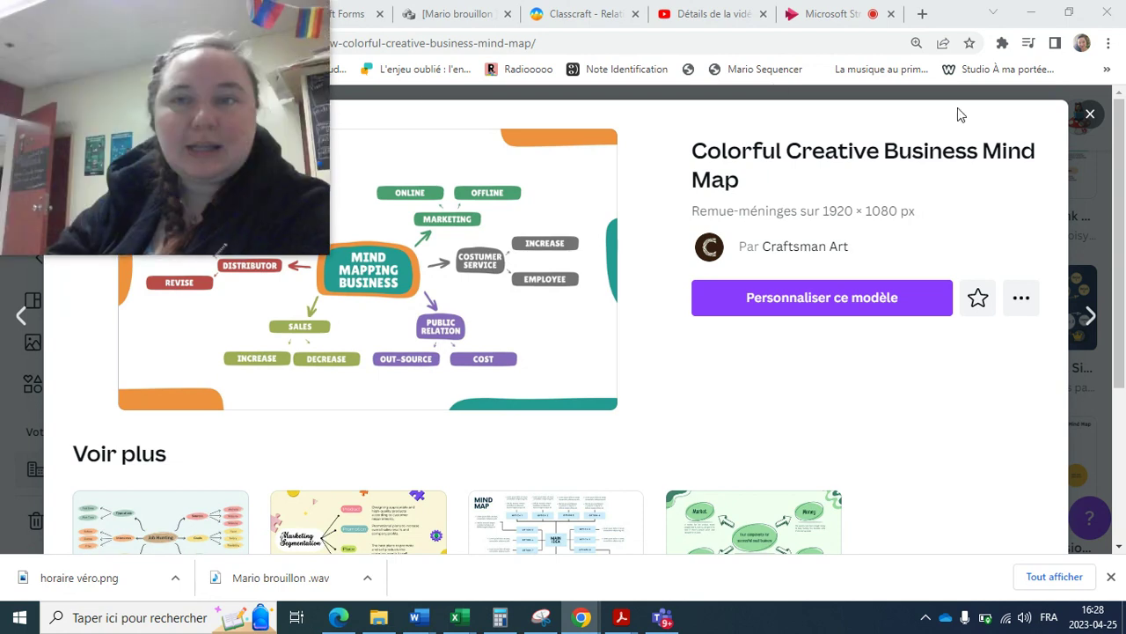
left_click(1089, 113)
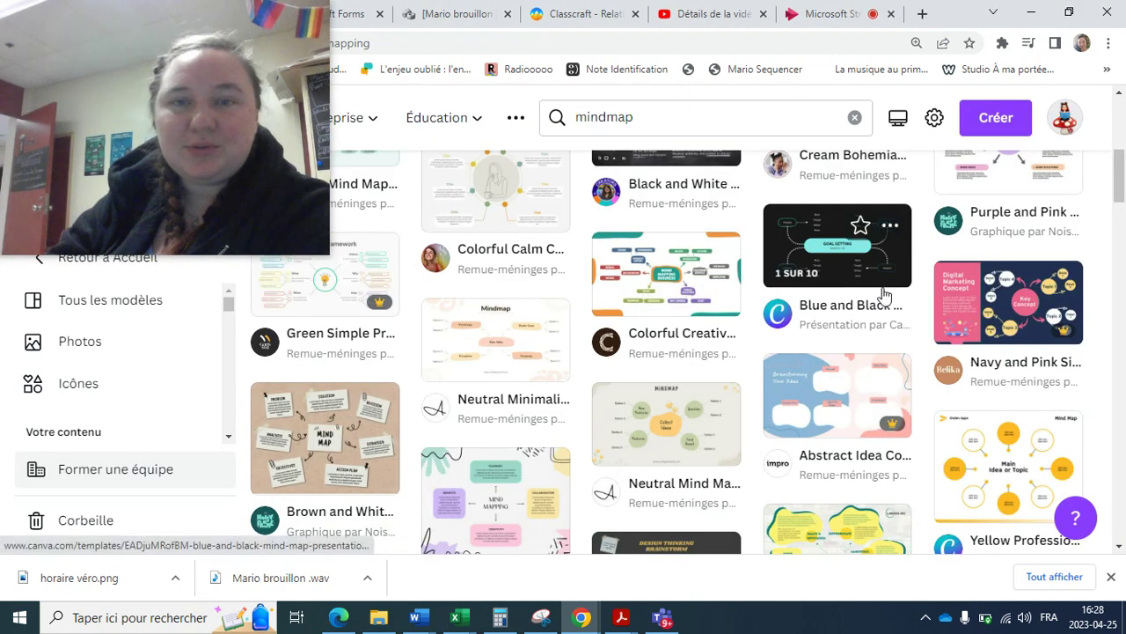
Step: Open the Black and White Chalkboard Mind Map Brainstorm template from the results as a new design for customizing
scroll(884, 295, "up", 2)
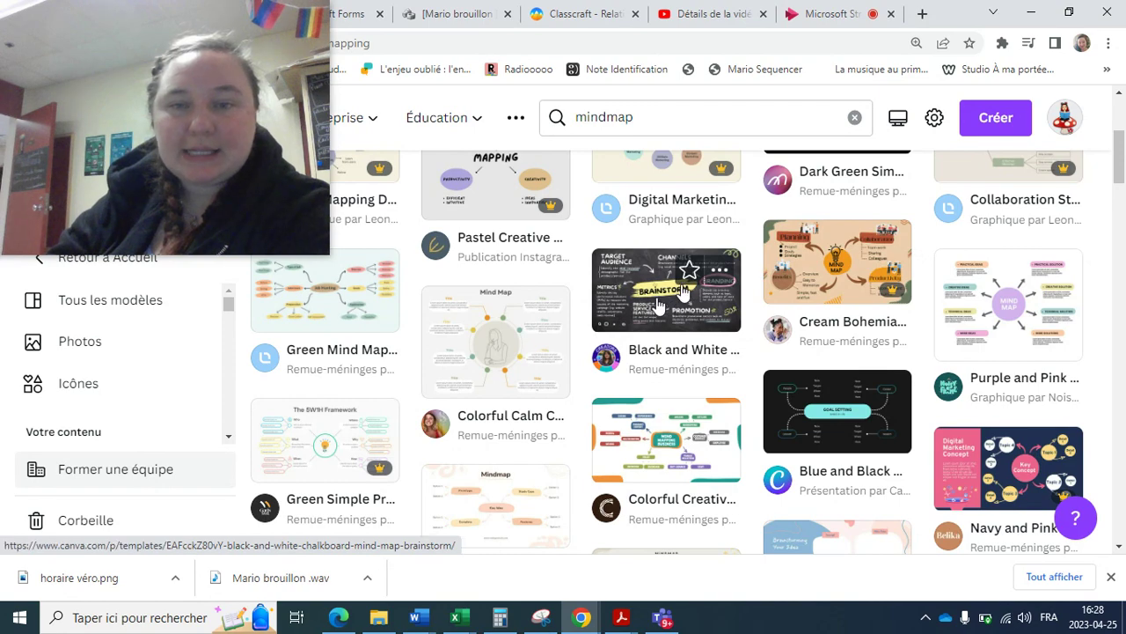
left_click(662, 326)
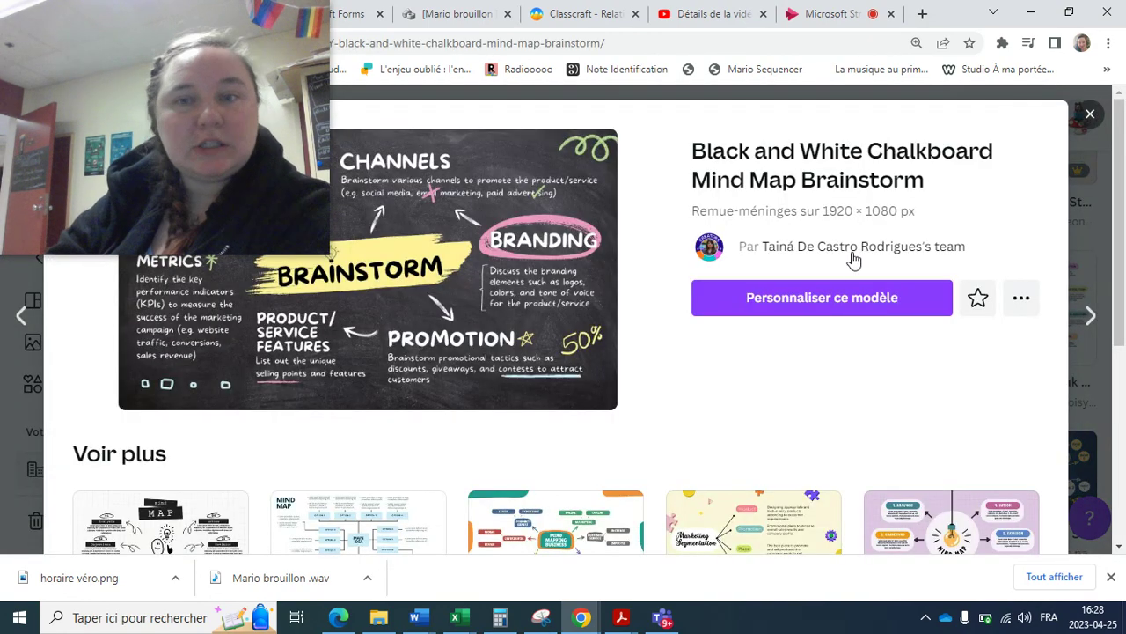
left_click(837, 302)
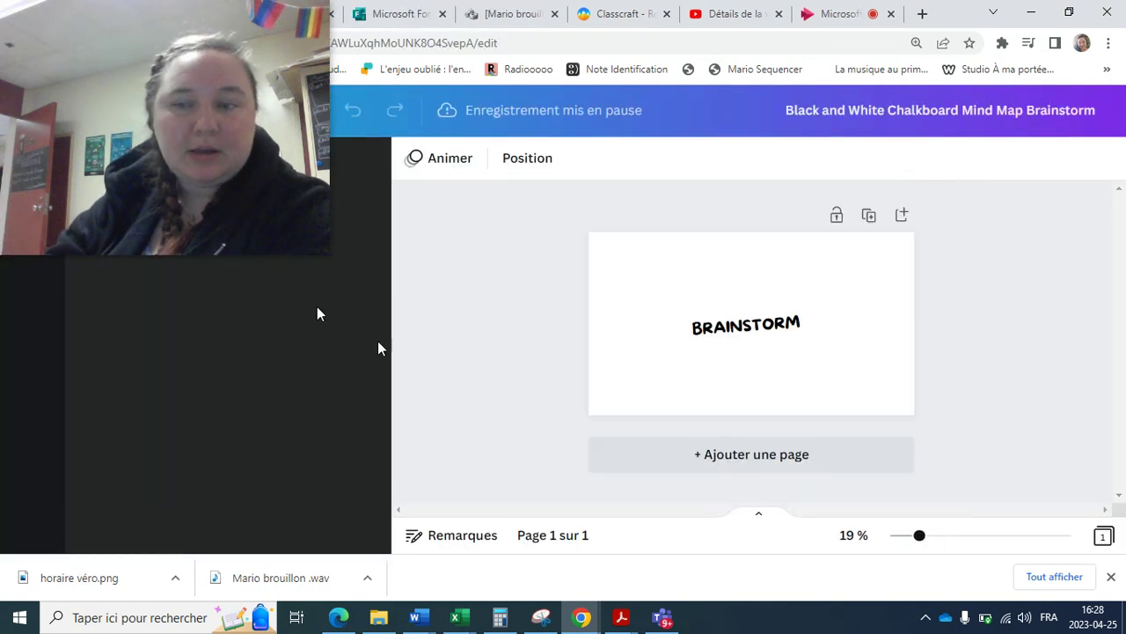
left_click(397, 354)
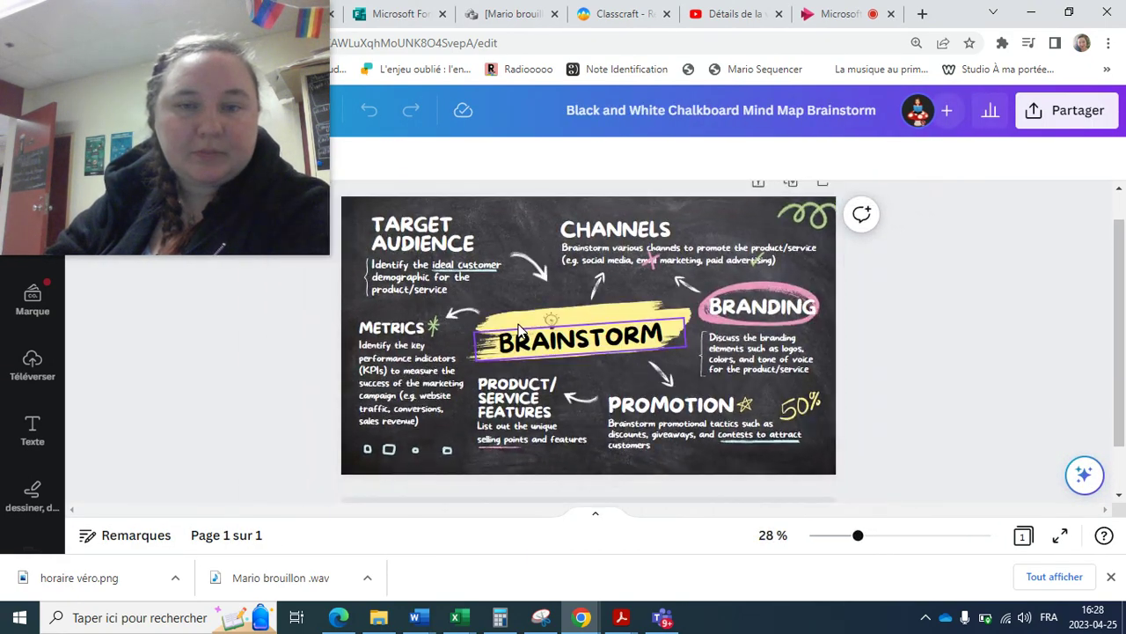
Step: Inspect the editable BRAINSTORM, TARGET AUDIENCE and CHANNELS texts of the chalkboard template at a closer zoom
left_click(567, 341)
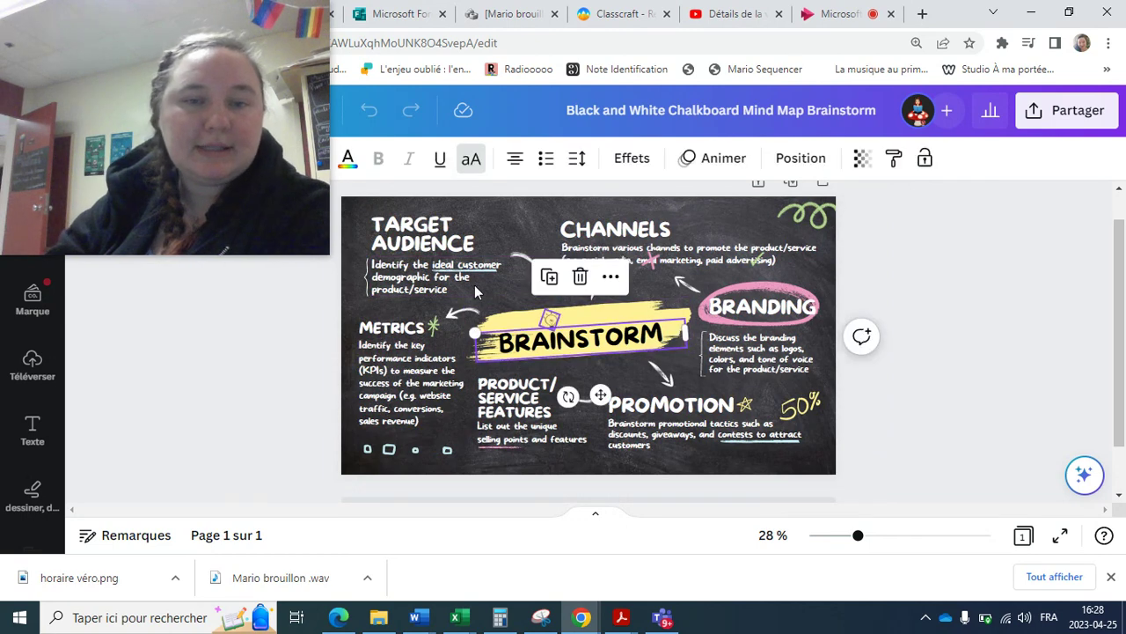
left_click(434, 250)
left_click(641, 236)
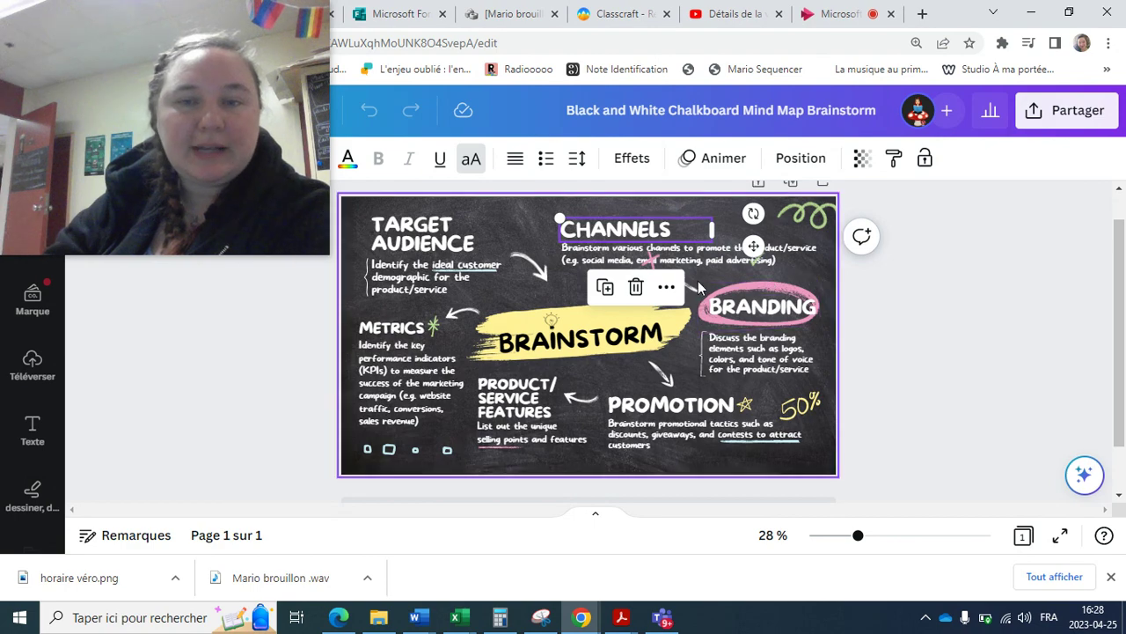
scroll(549, 259, "up", 3)
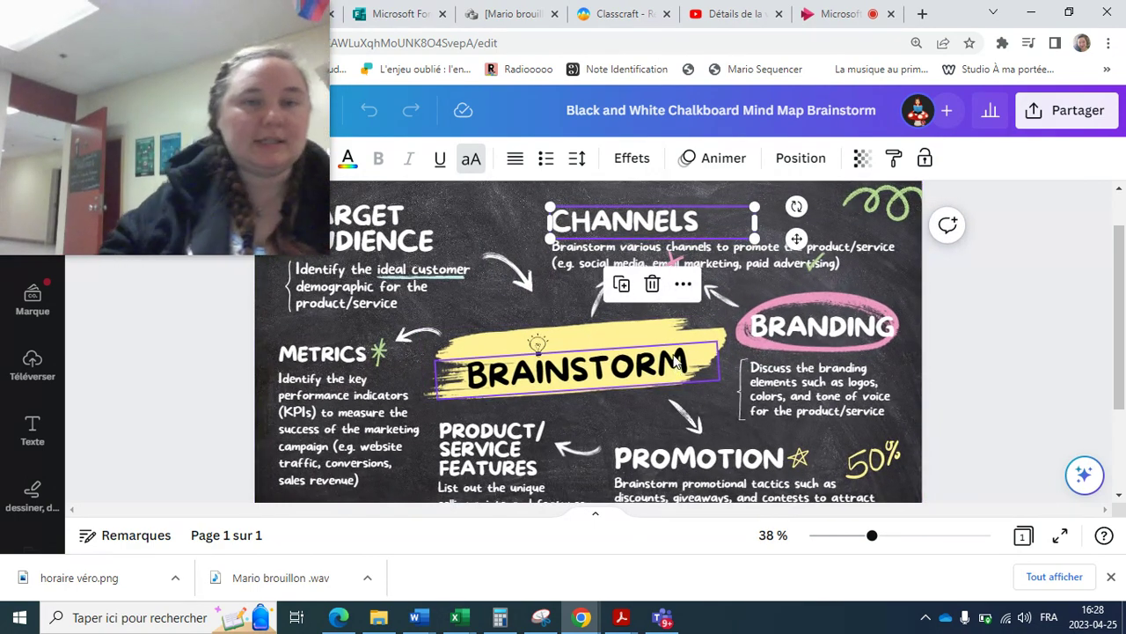
left_click_drag(328, 253, 630, 480)
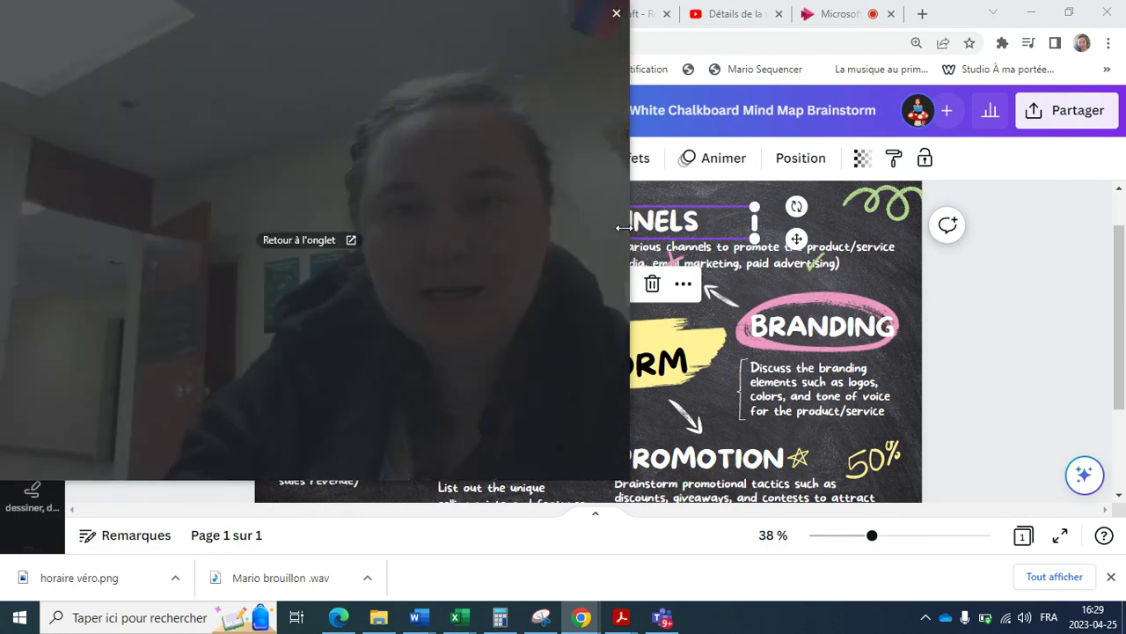
left_click_drag(628, 220, 380, 220)
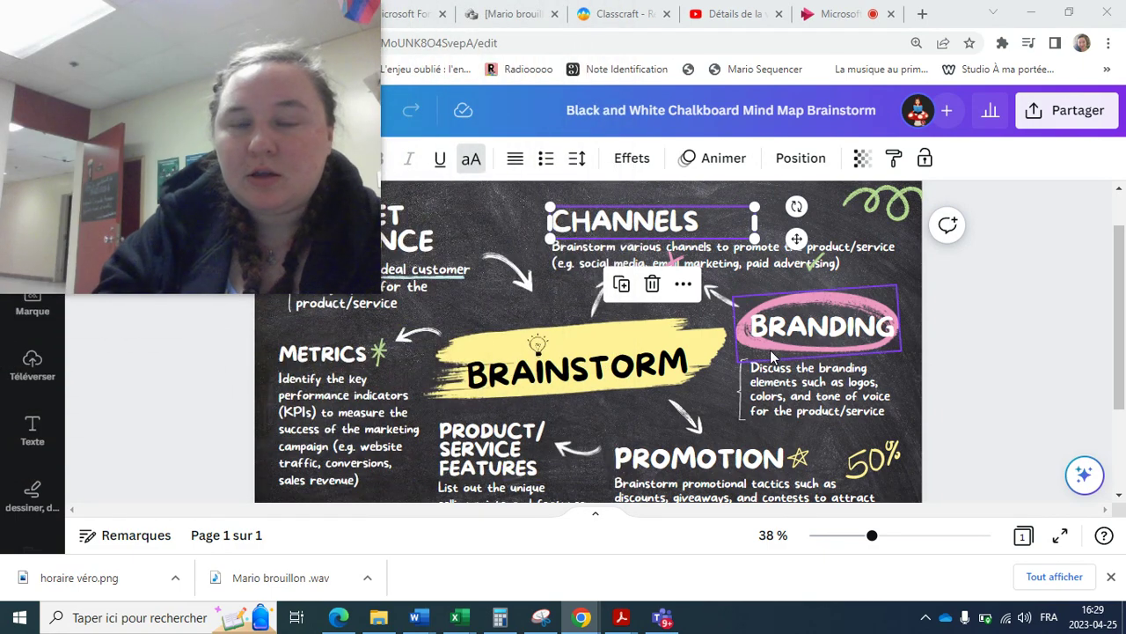
Step: Switch back to the Modèles browser page and close the chalkboard template's preview
mouse_move(230, 171)
left_click_drag(229, 107, 1001, 116)
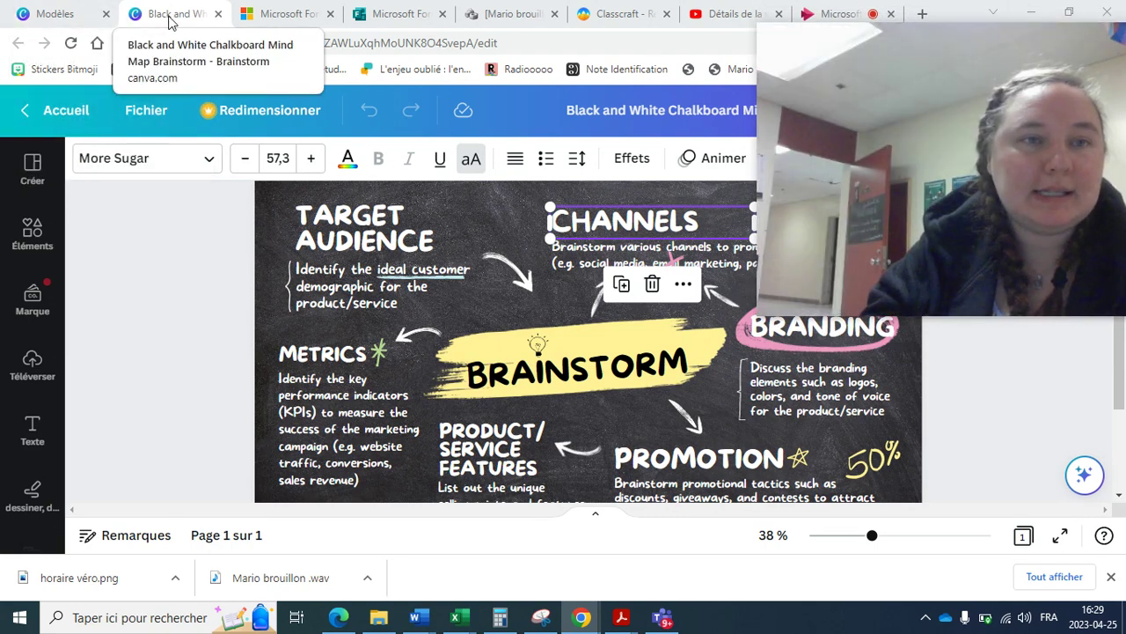
left_click(71, 17)
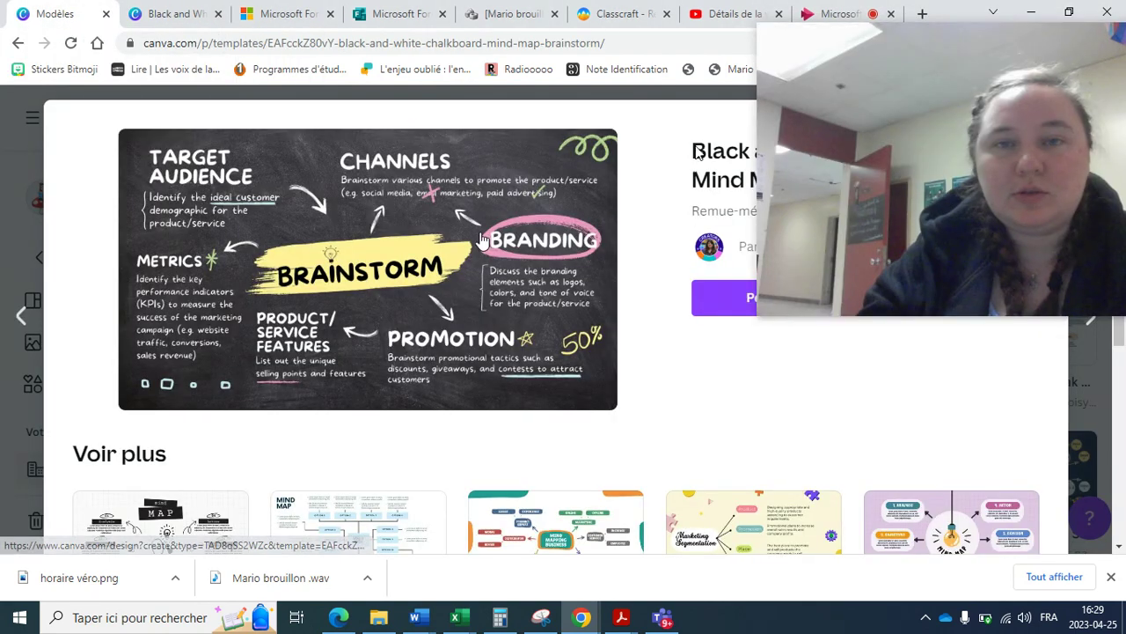
left_click_drag(903, 136, 143, 36)
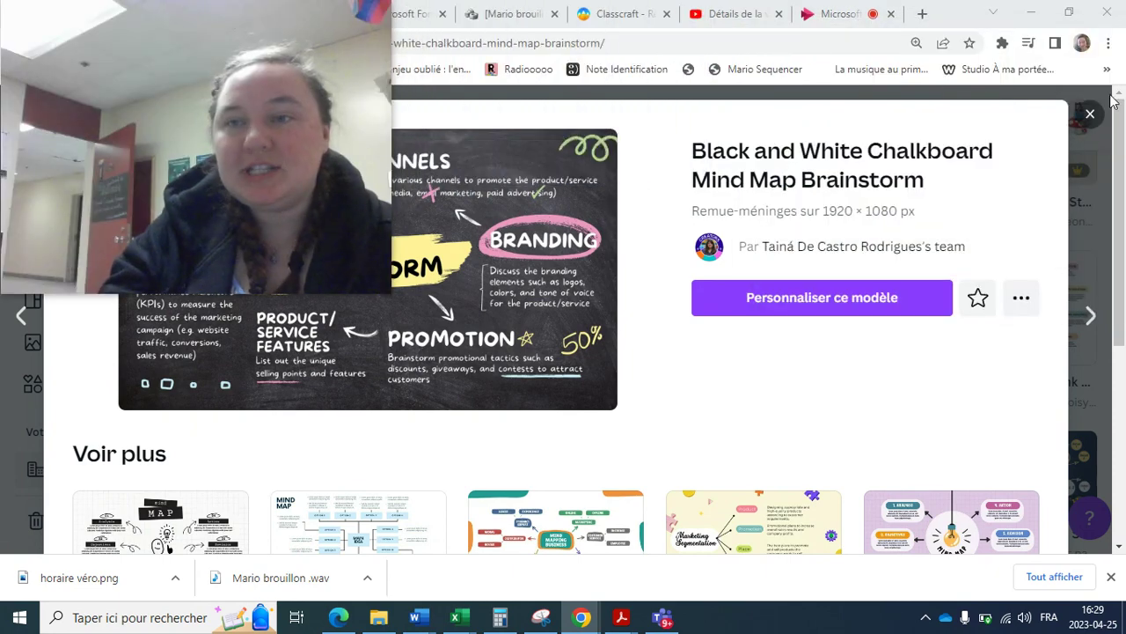
left_click(1089, 116)
Step: Look through more mindmap templates, and search for "mindmap pastel" to browse the pastel designs
scroll(743, 330, "down", 2)
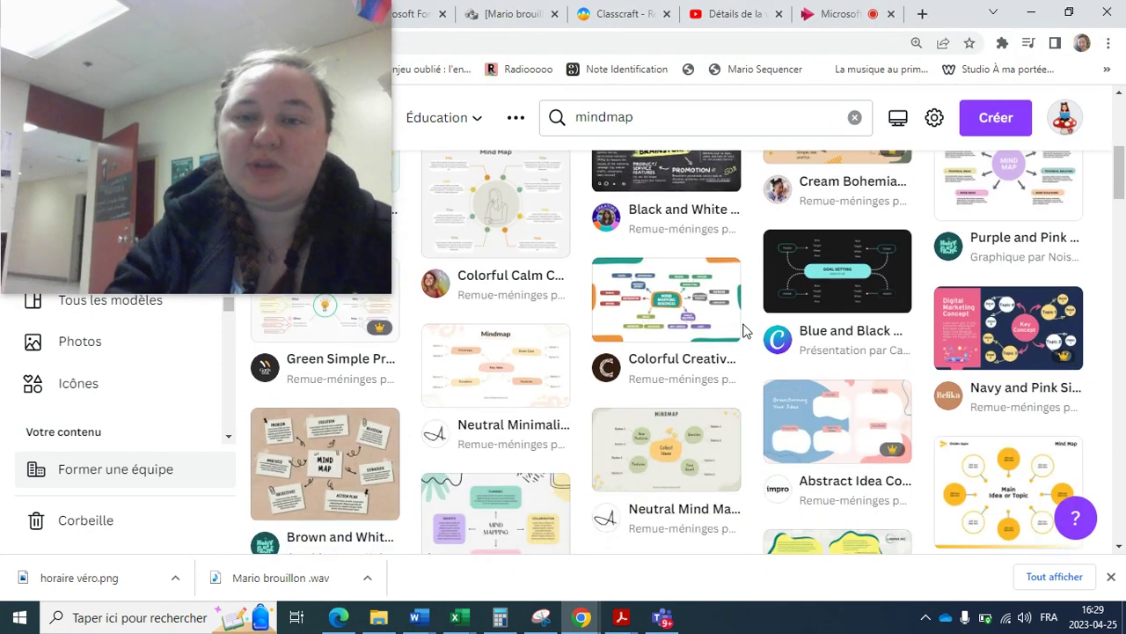
scroll(563, 396, "down", 3)
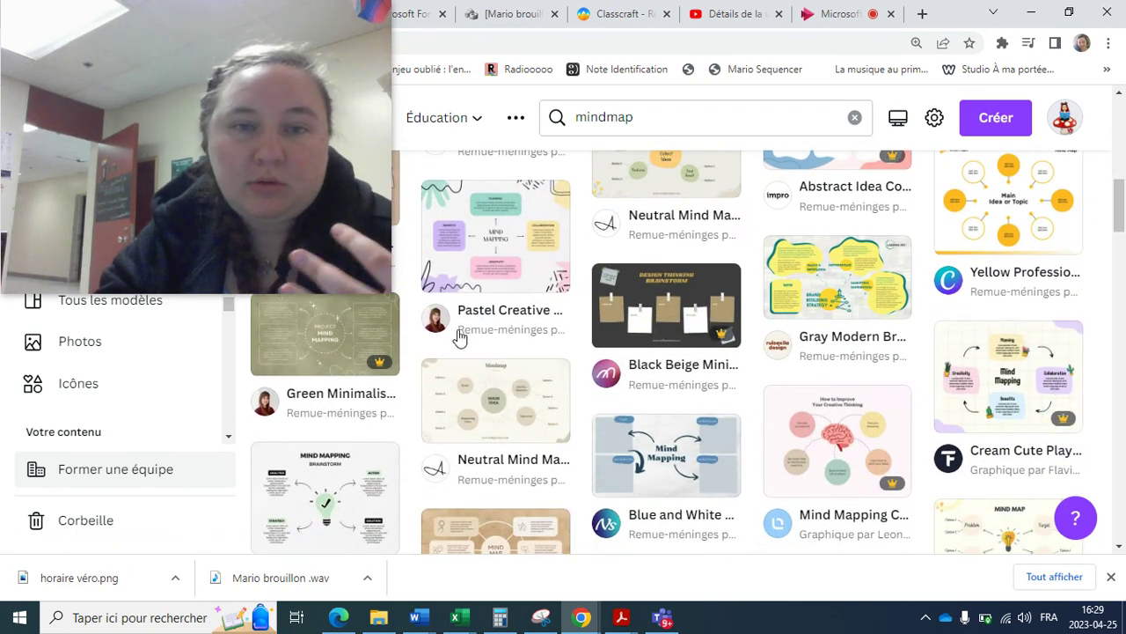
scroll(695, 438, "down", 3)
scroll(695, 438, "down", 3)
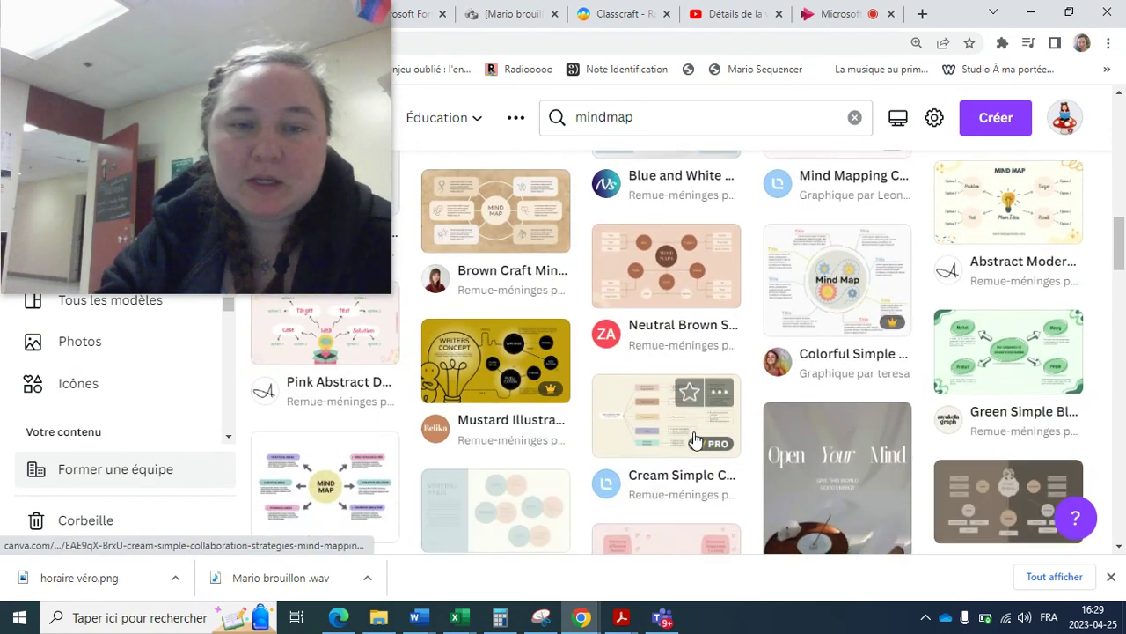
left_click(669, 126)
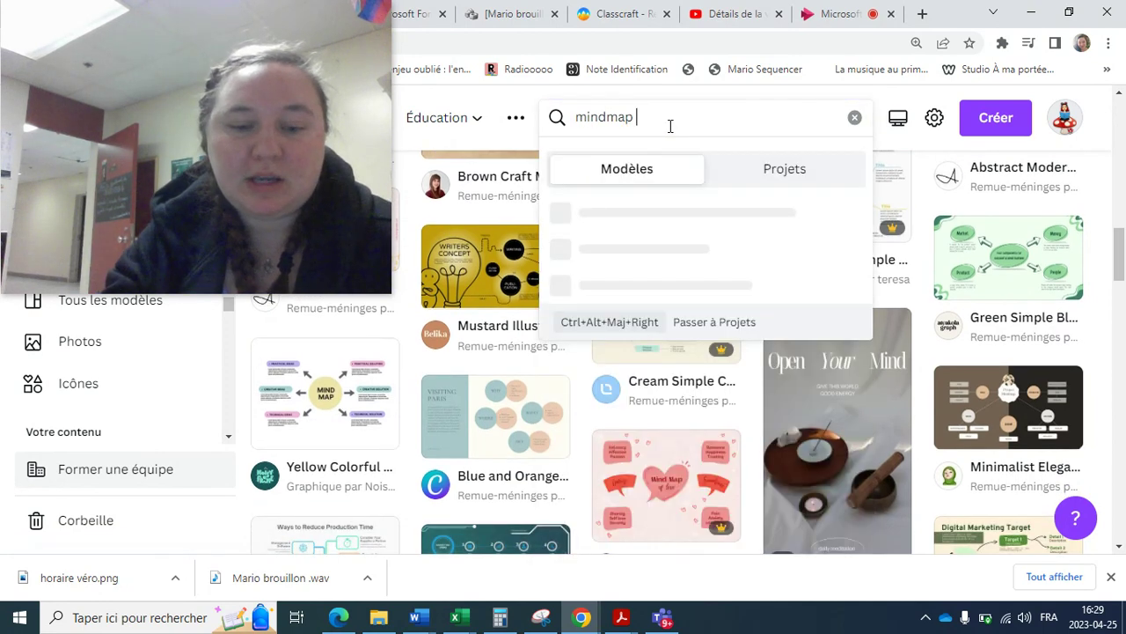
type("pastel")
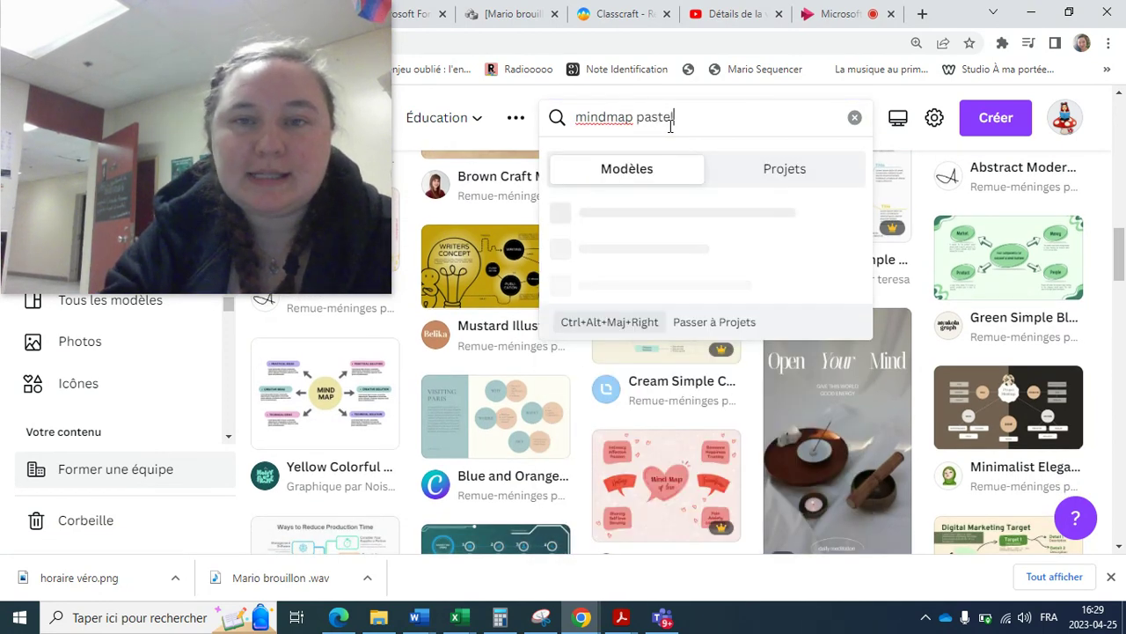
key("Return")
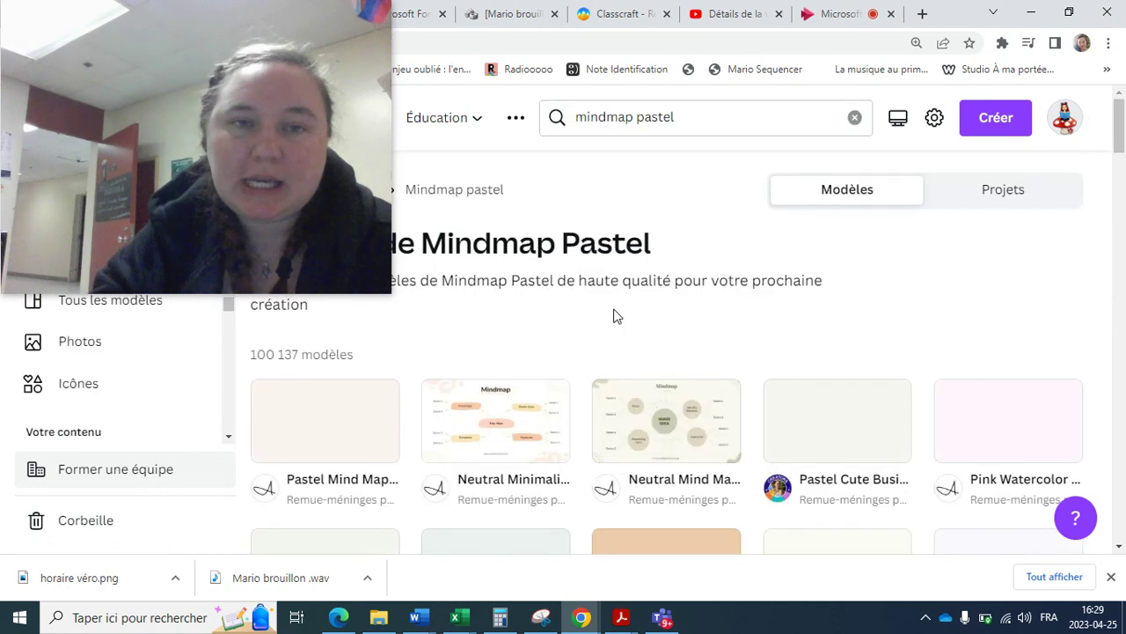
scroll(661, 410, "down", 3)
scroll(687, 431, "down", 5)
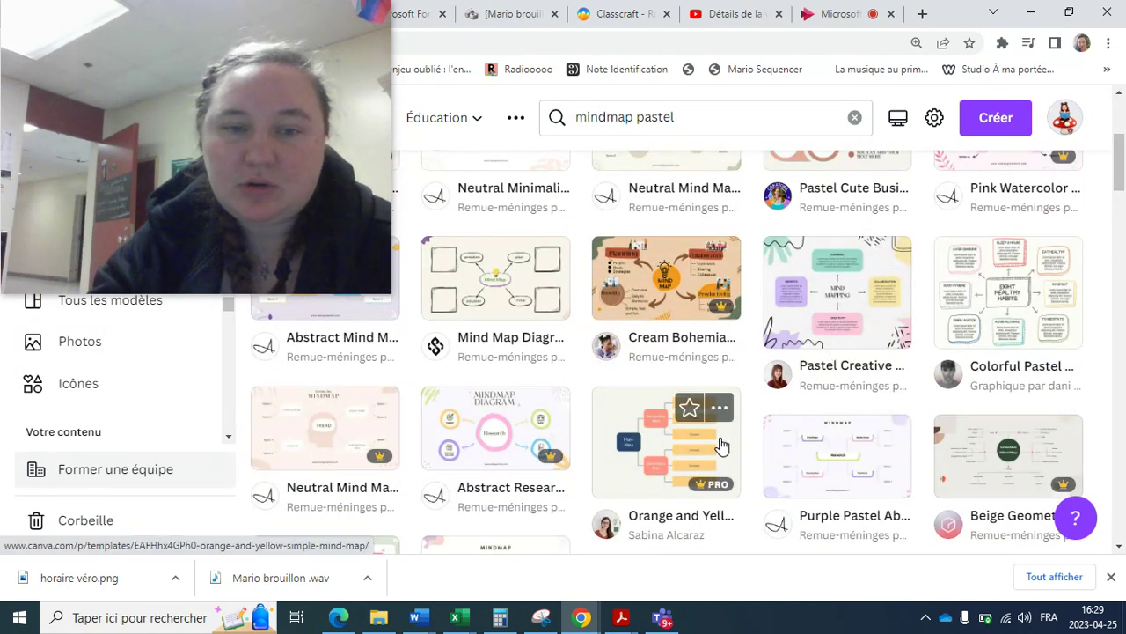
Step: Search the templates for "mindmap ligne du temps" and browse the available designs
left_click(746, 125)
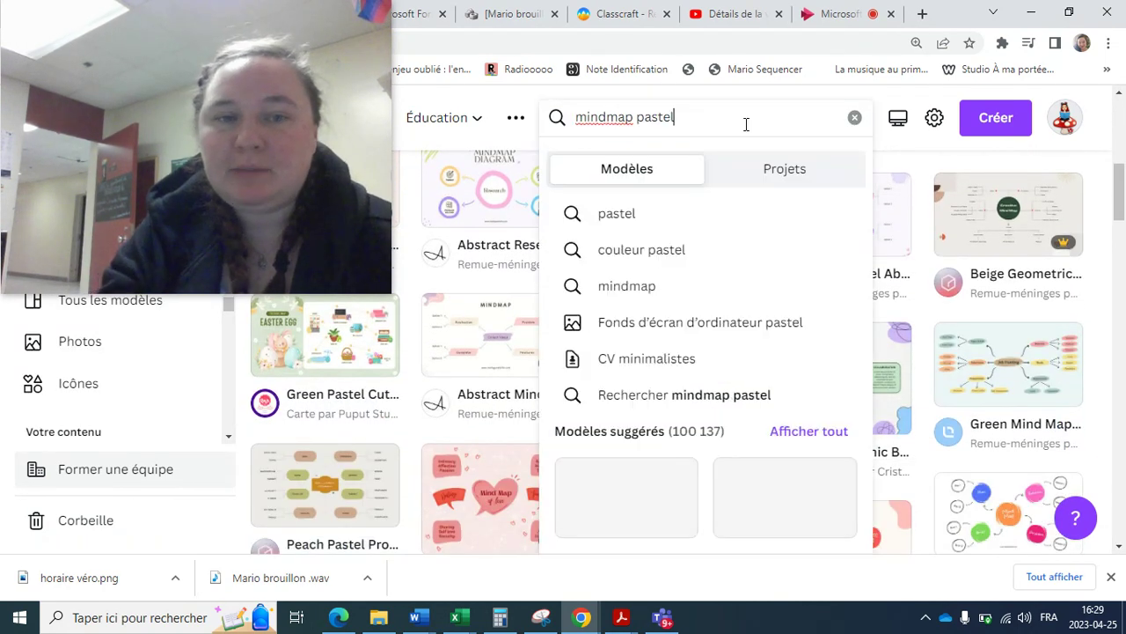
key("BackSpace")
key("BackSpace")
key("BackSpace")
key("BackSpace")
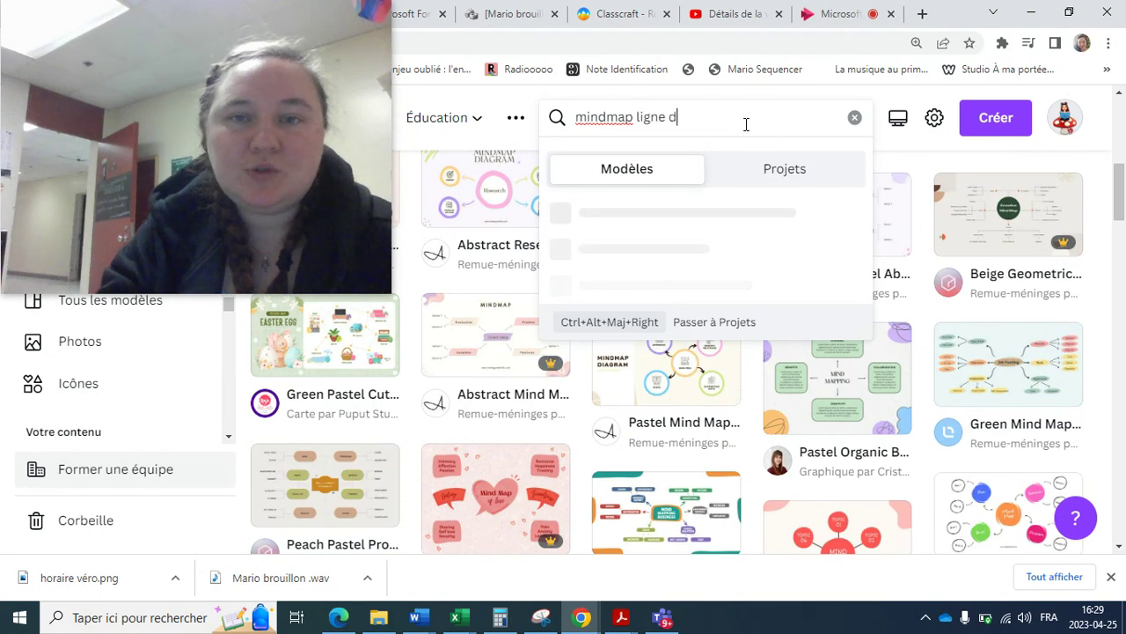
key("Return")
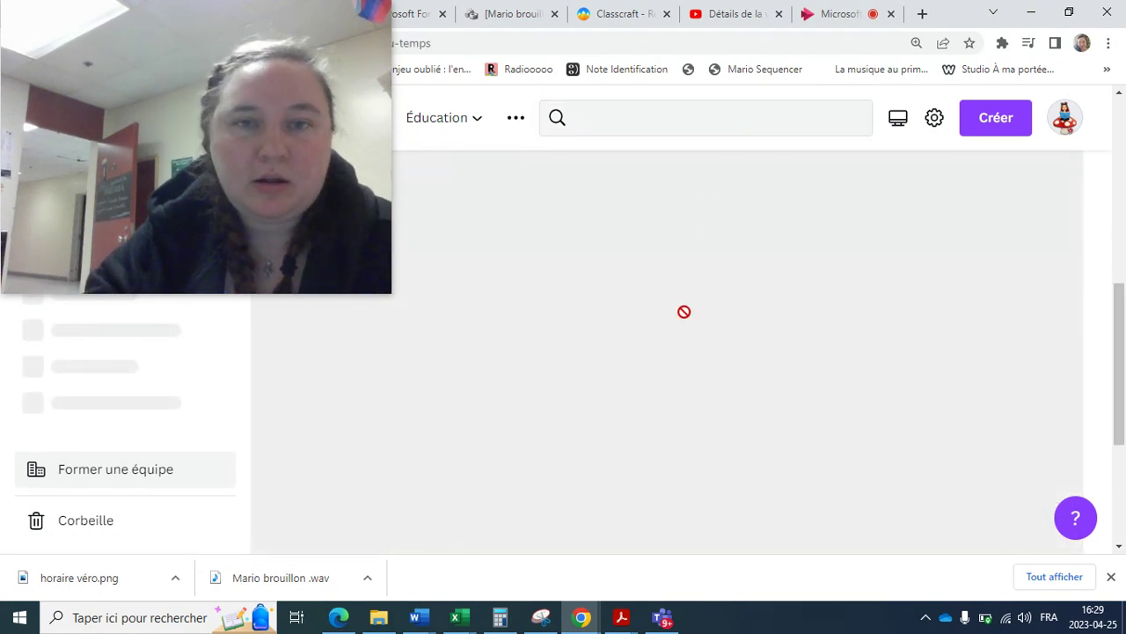
scroll(604, 434, "down", 3)
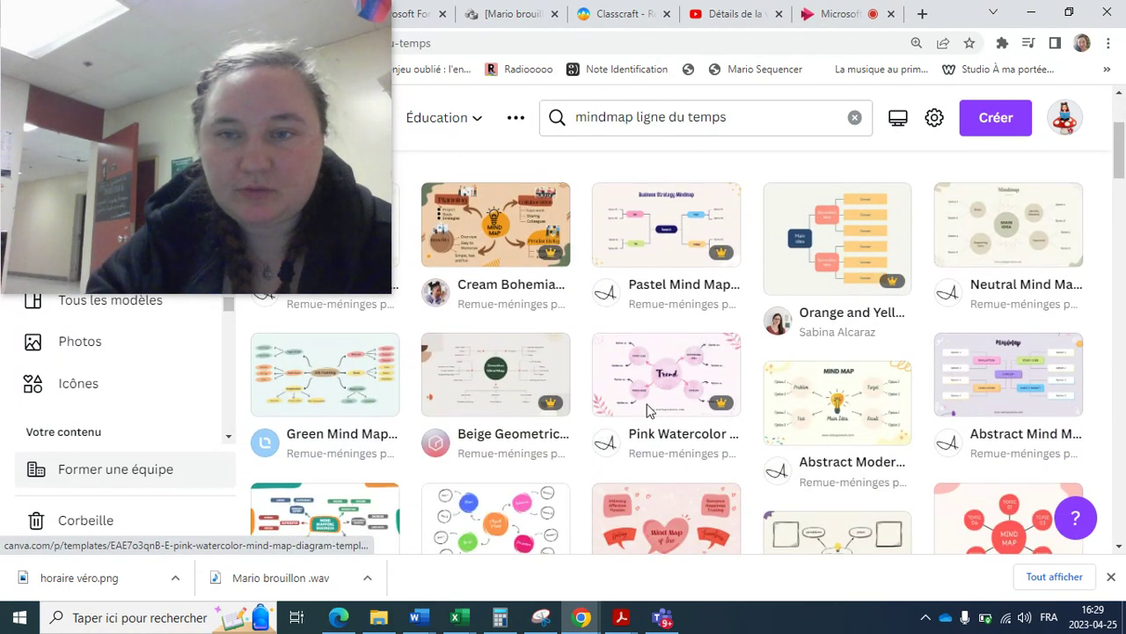
scroll(703, 370, "down", 3)
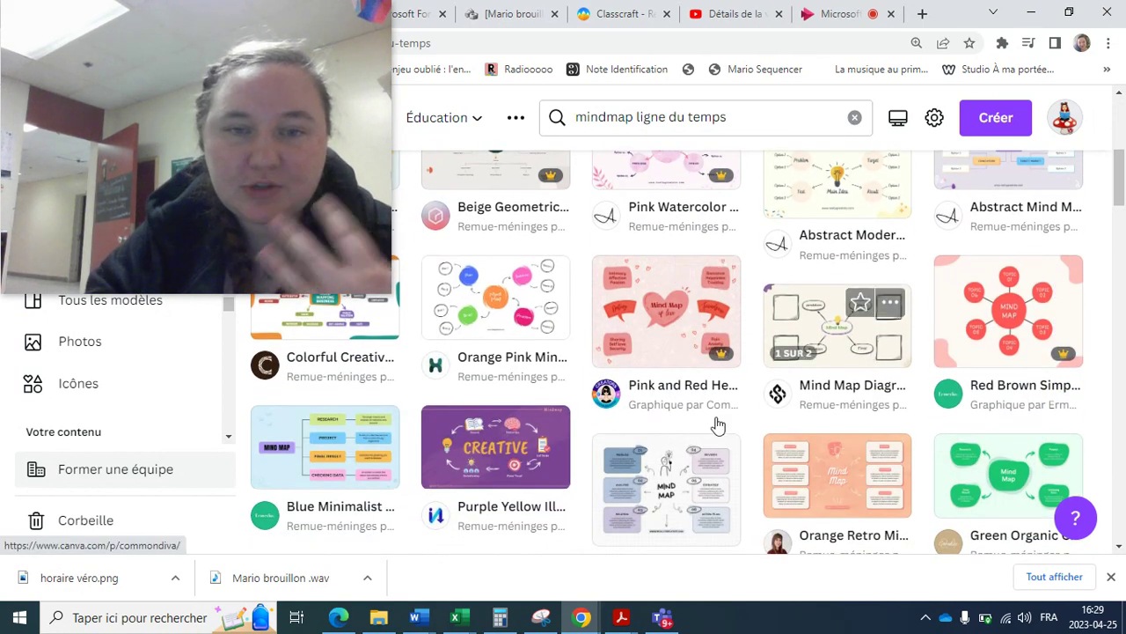
scroll(713, 423, "down", 1)
scroll(692, 385, "down", 4)
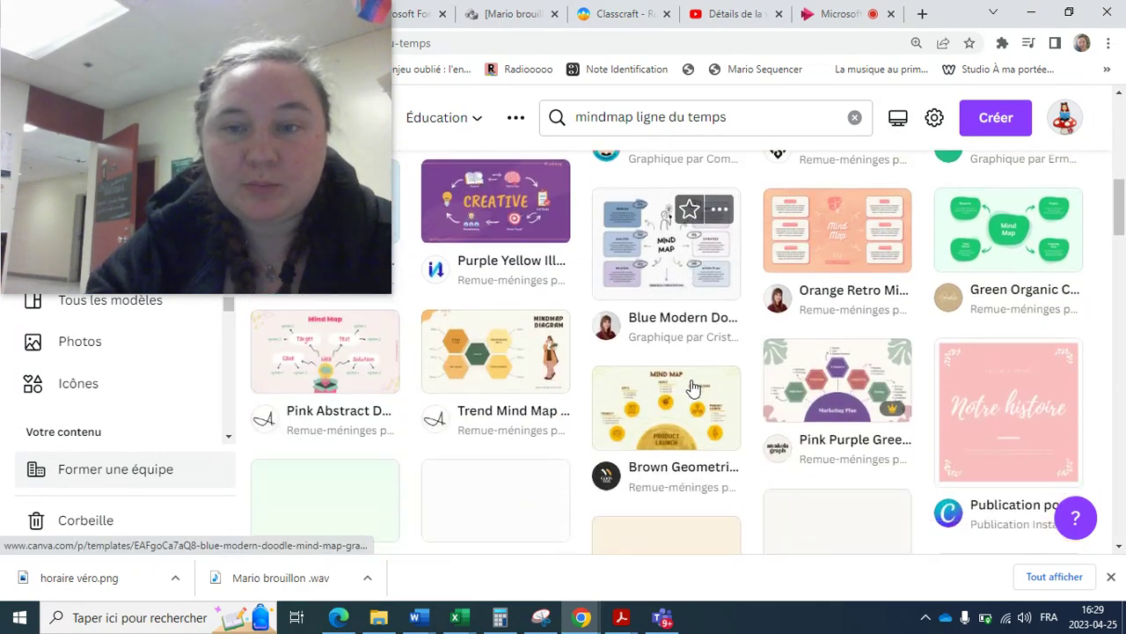
scroll(577, 322, "down", 1)
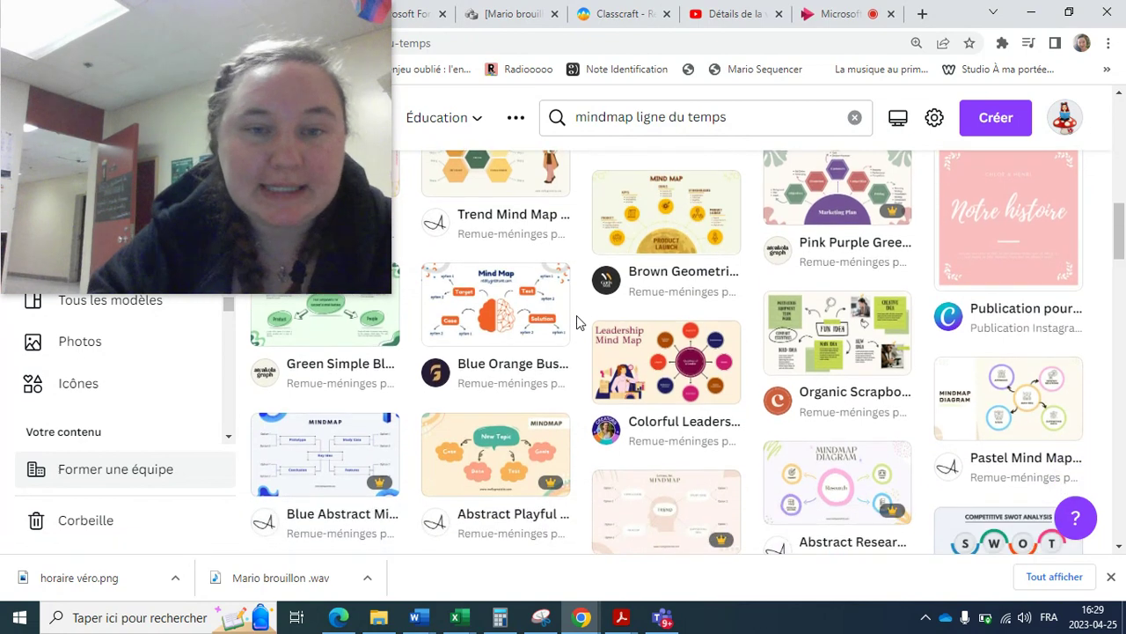
Step: Look further down the "mindmap ligne du temps" results for other mind map layouts
scroll(453, 376, "down", 2)
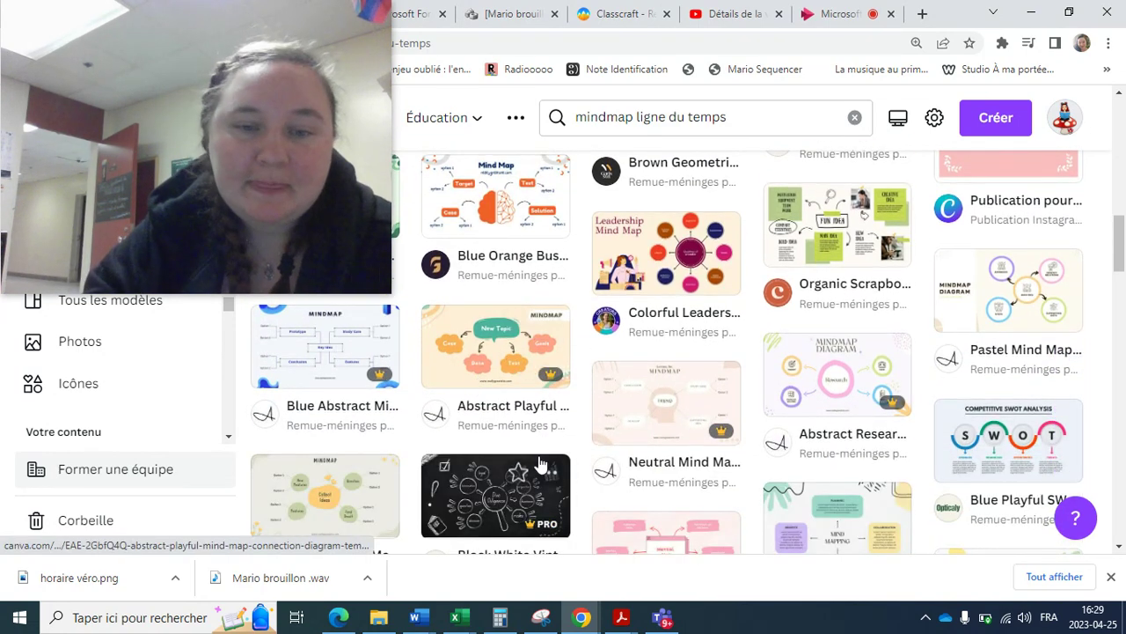
scroll(517, 376, "down", 2)
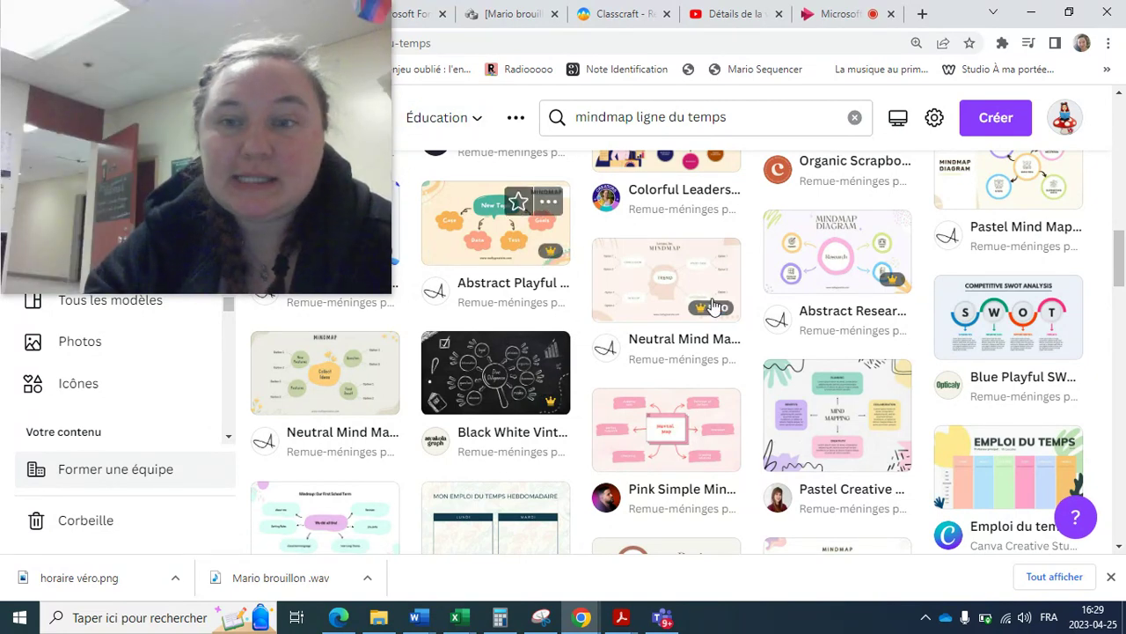
scroll(715, 306, "down", 3)
scroll(796, 338, "down", 3)
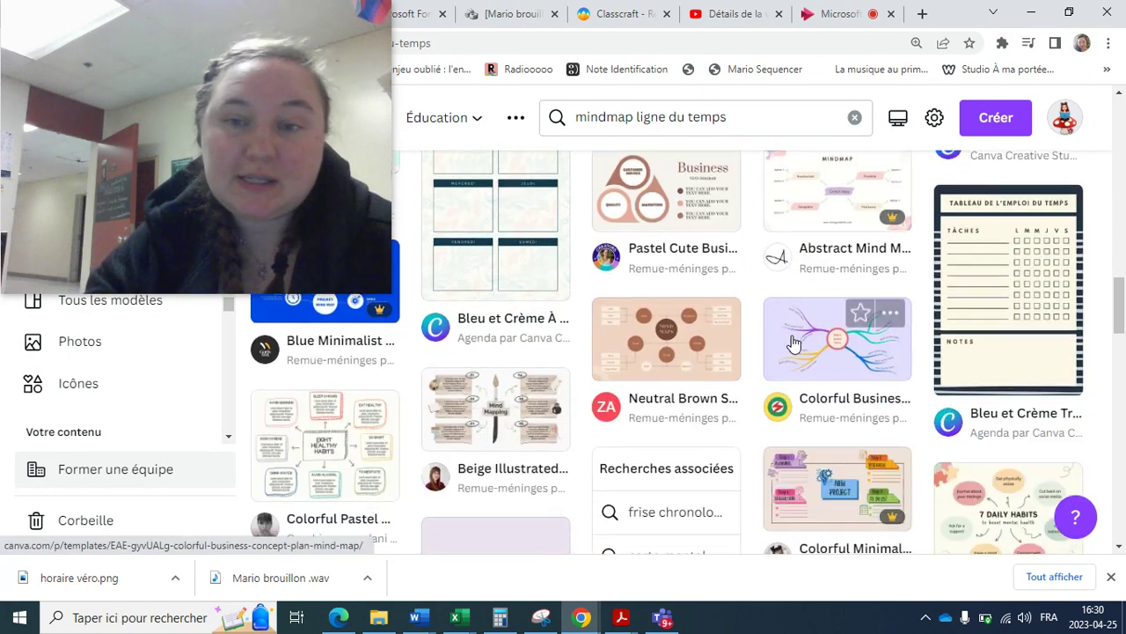
scroll(792, 341, "down", 2)
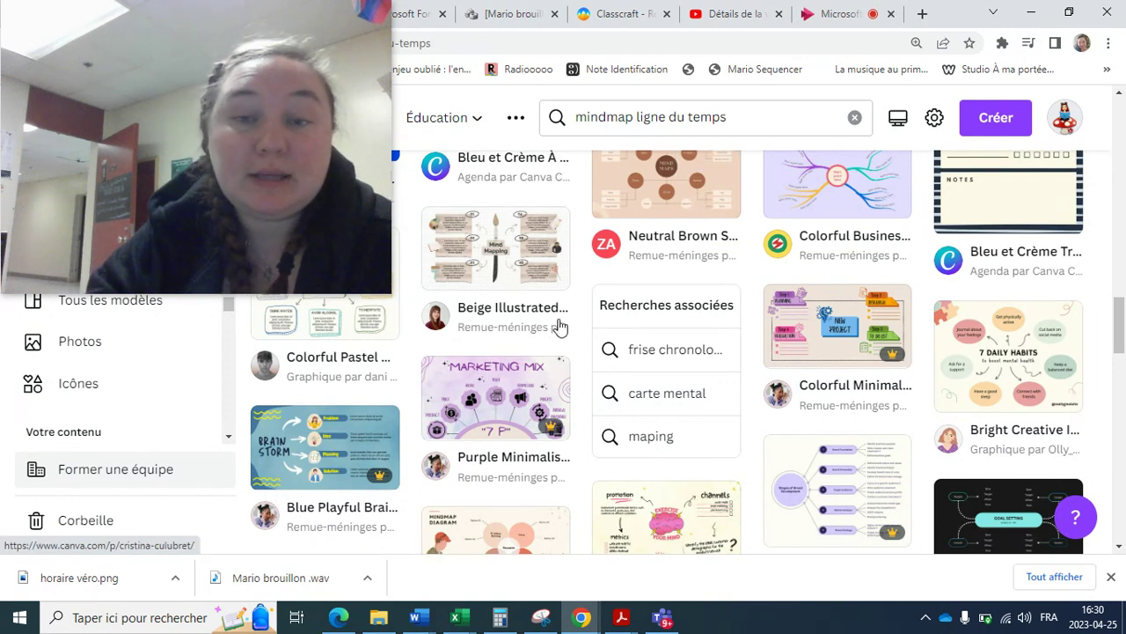
scroll(560, 327, "down", 2)
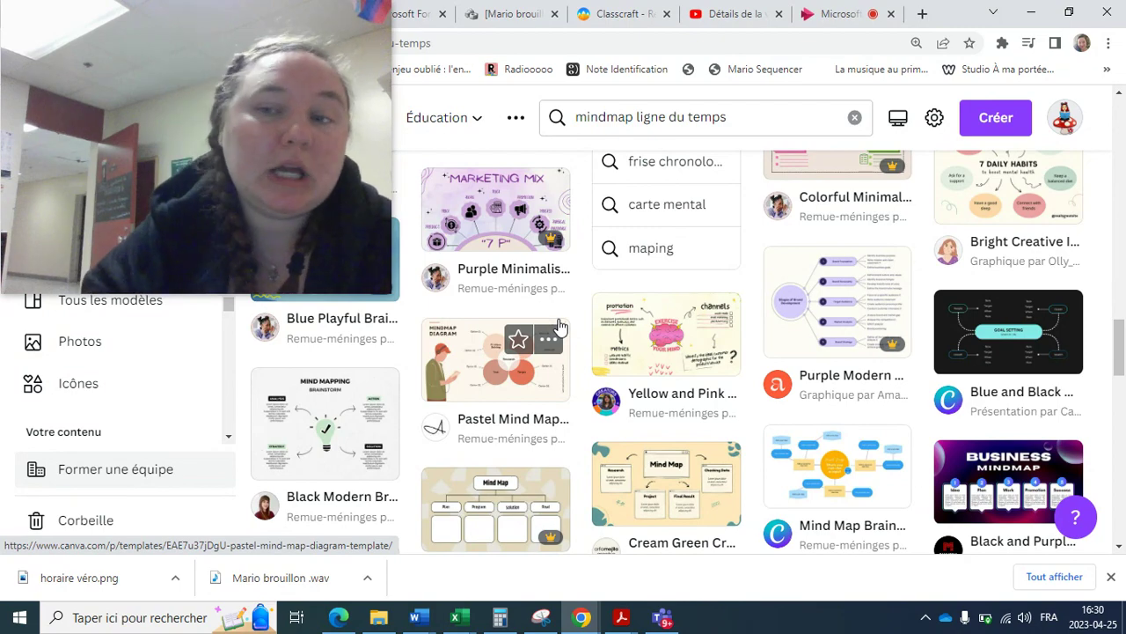
scroll(560, 327, "down", 3)
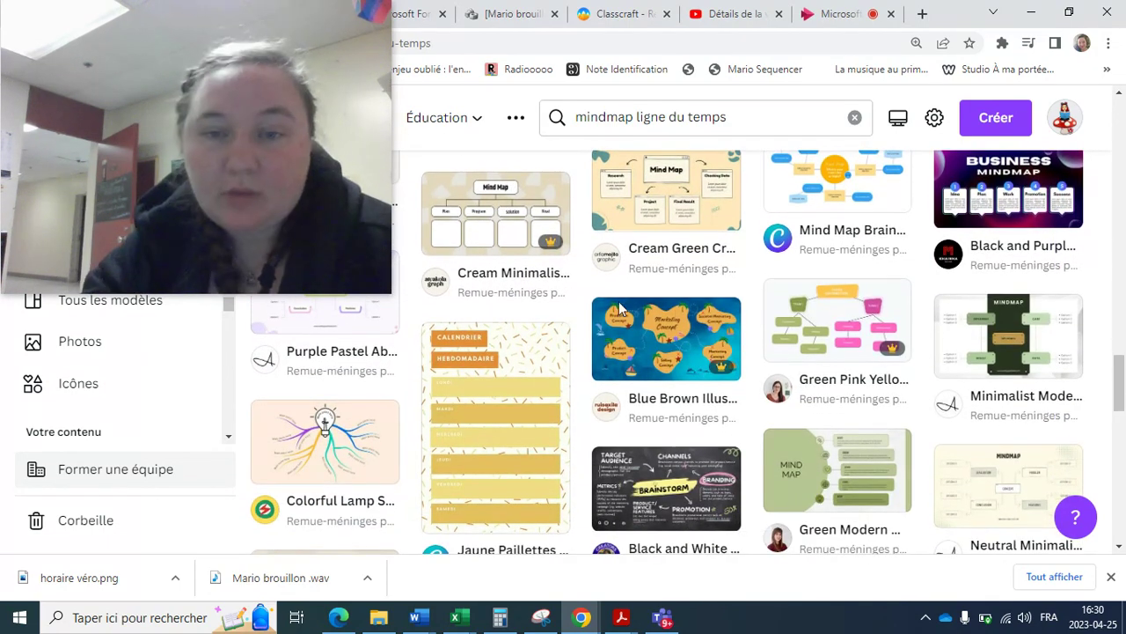
Step: Preview the Blue Brown Illustrated Marketing Travel Mind Map template, examine its island map at a closer zoom, and close the preview
left_click(667, 315)
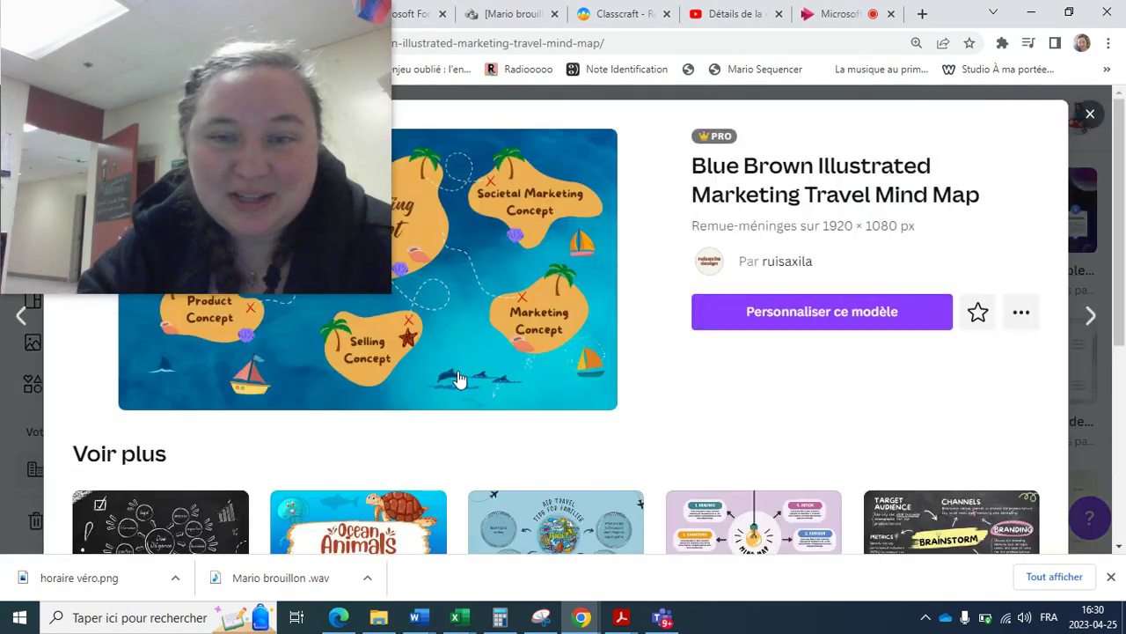
scroll(458, 378, "up", 3)
scroll(457, 379, "up", 2)
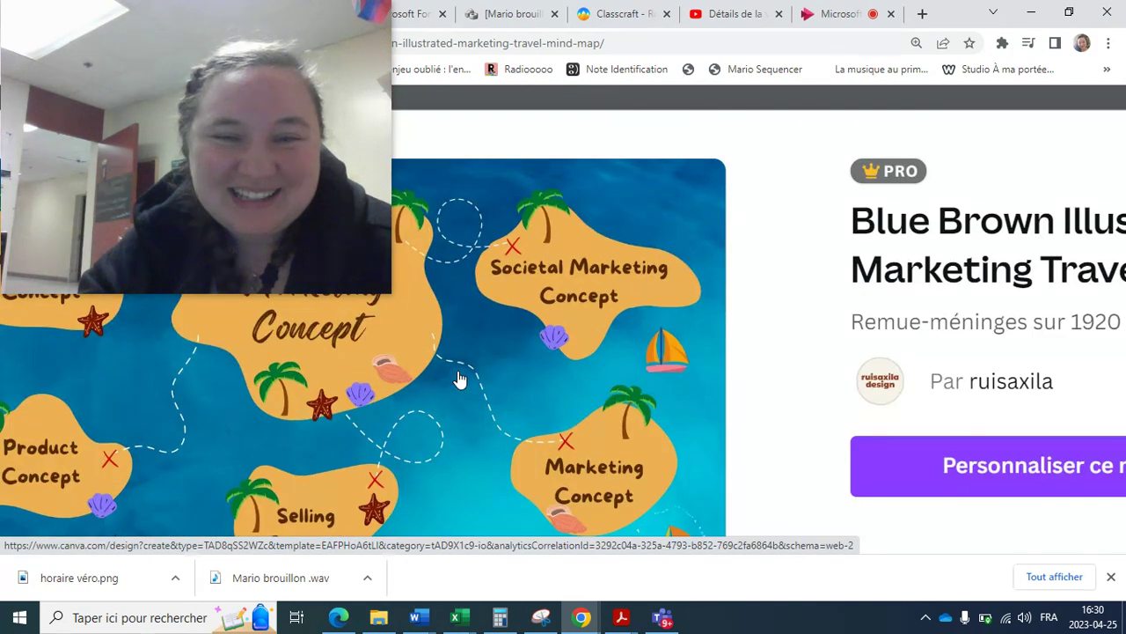
scroll(457, 379, "down", 3)
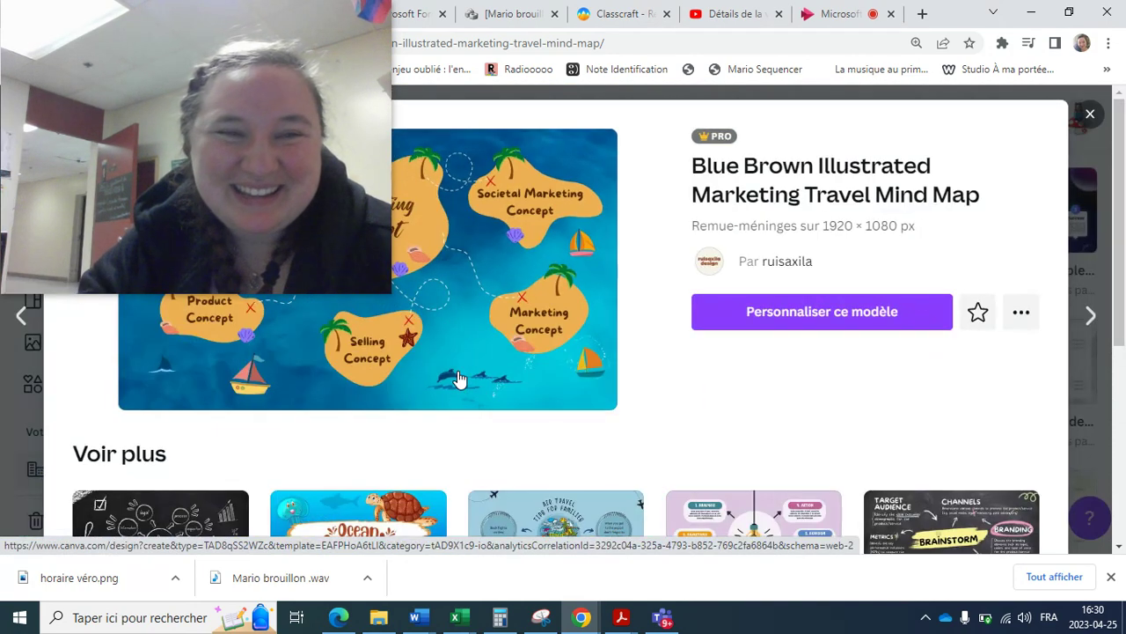
left_click(1097, 118)
Step: Preview the Colorful Creative Mind Map Graph template, close it, and look through more of the timeline mind map results
scroll(455, 380, "down", 6)
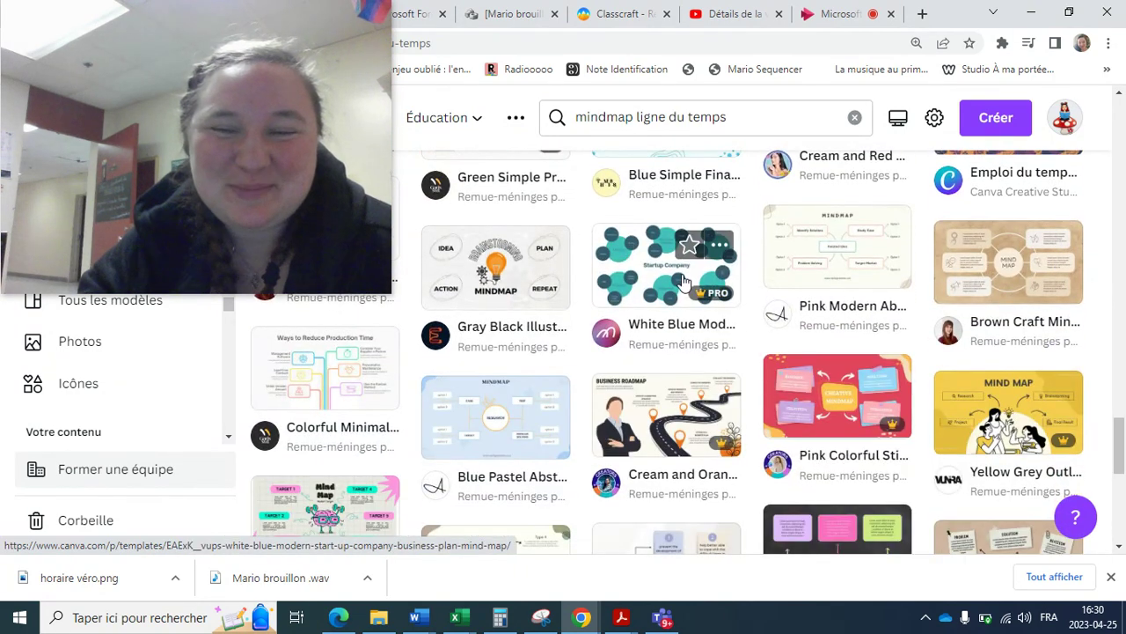
scroll(766, 365, "down", 2)
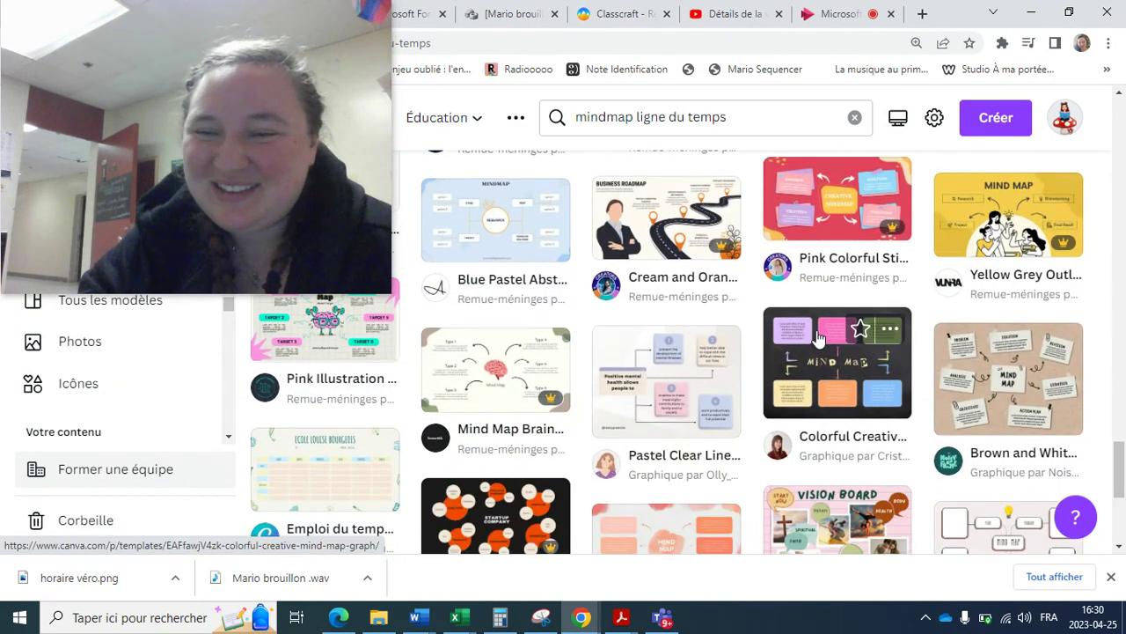
scroll(819, 337, "down", 1)
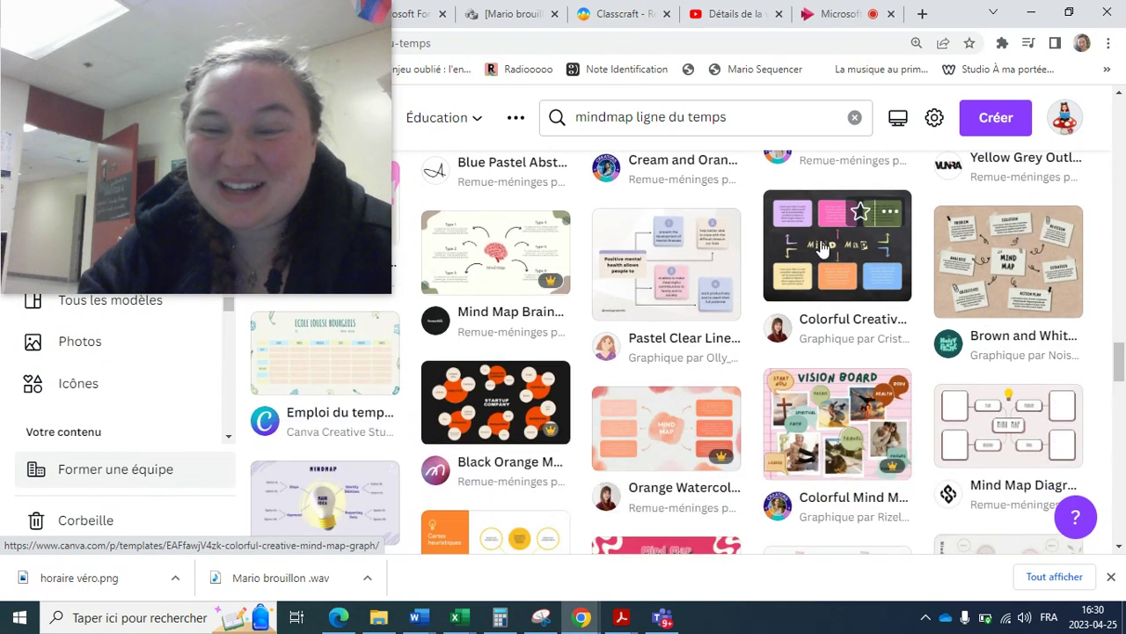
left_click(823, 249)
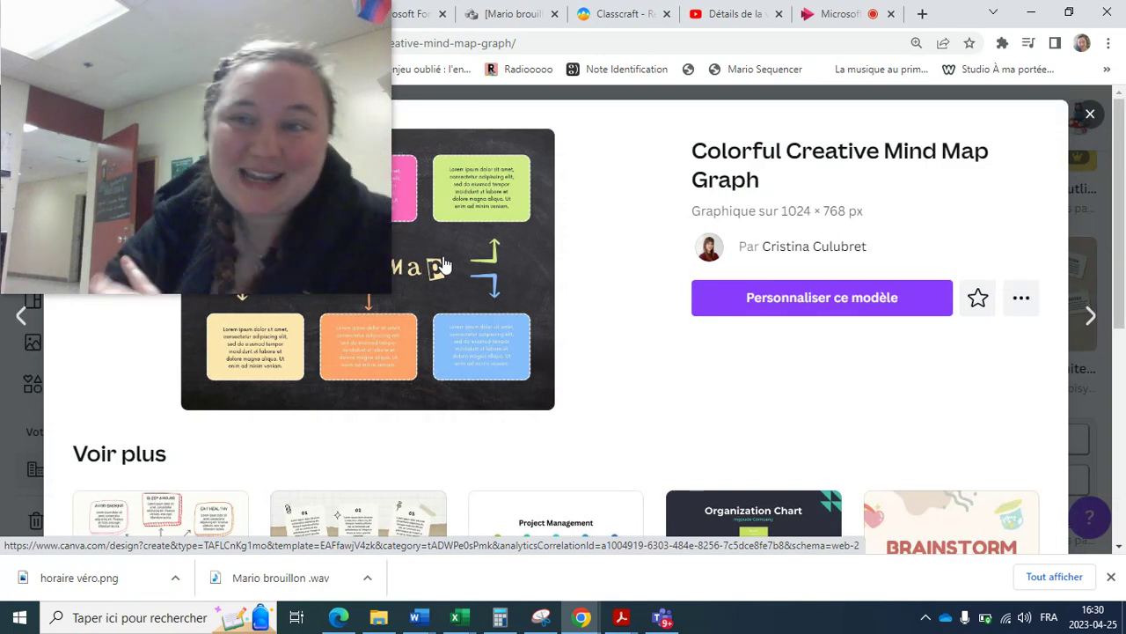
left_click(1088, 115)
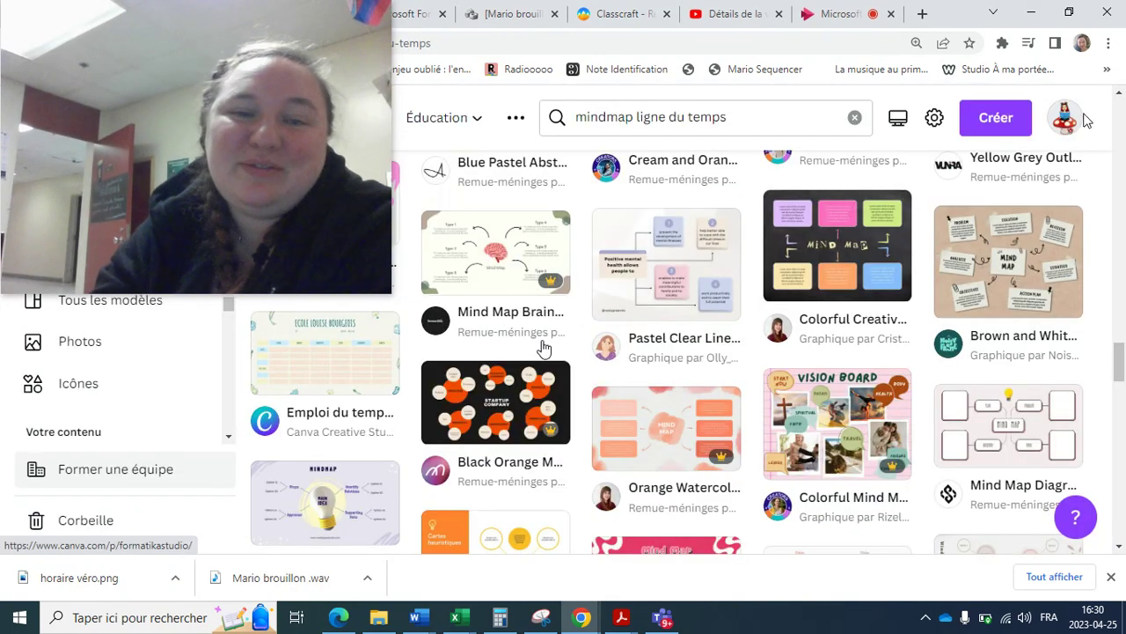
scroll(541, 345, "down", 5)
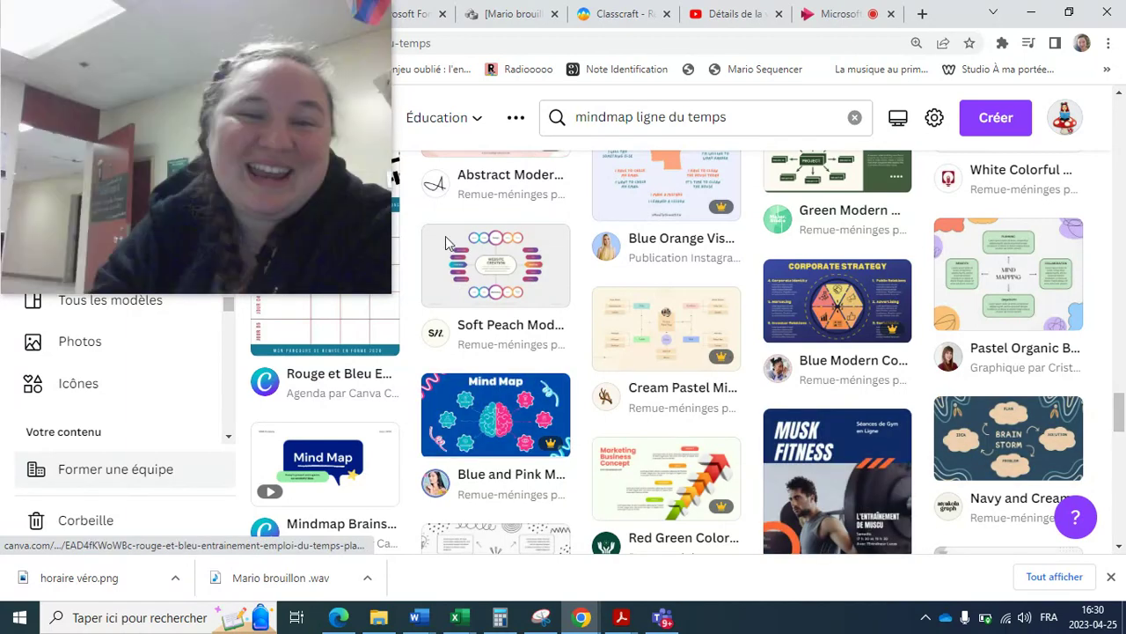
scroll(445, 236, "down", 3)
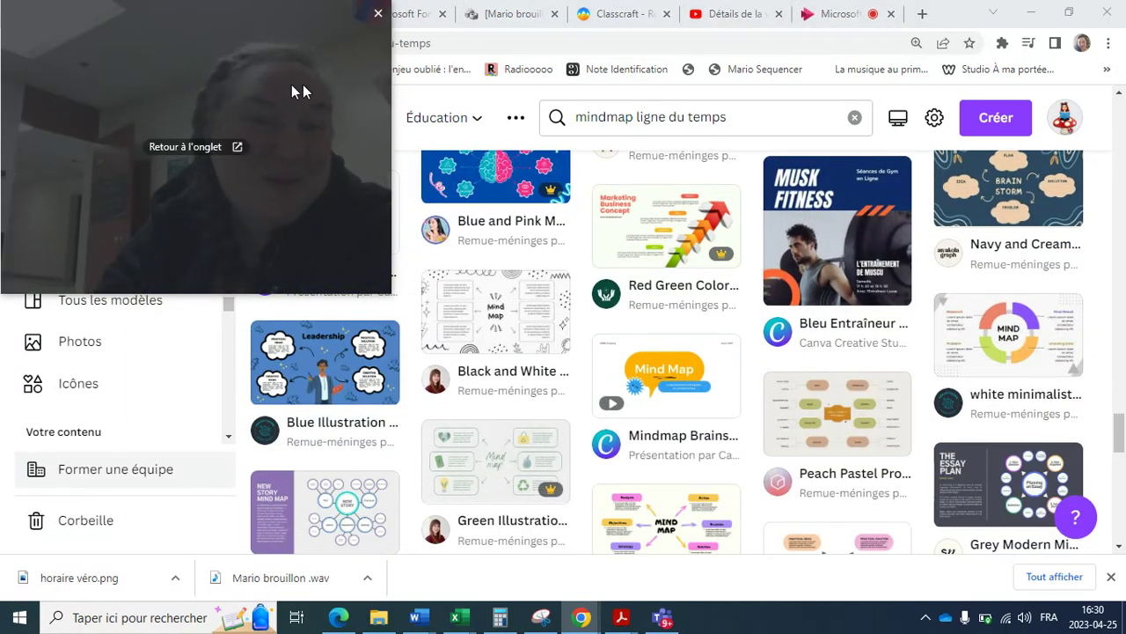
left_click_drag(291, 84, 1015, 244)
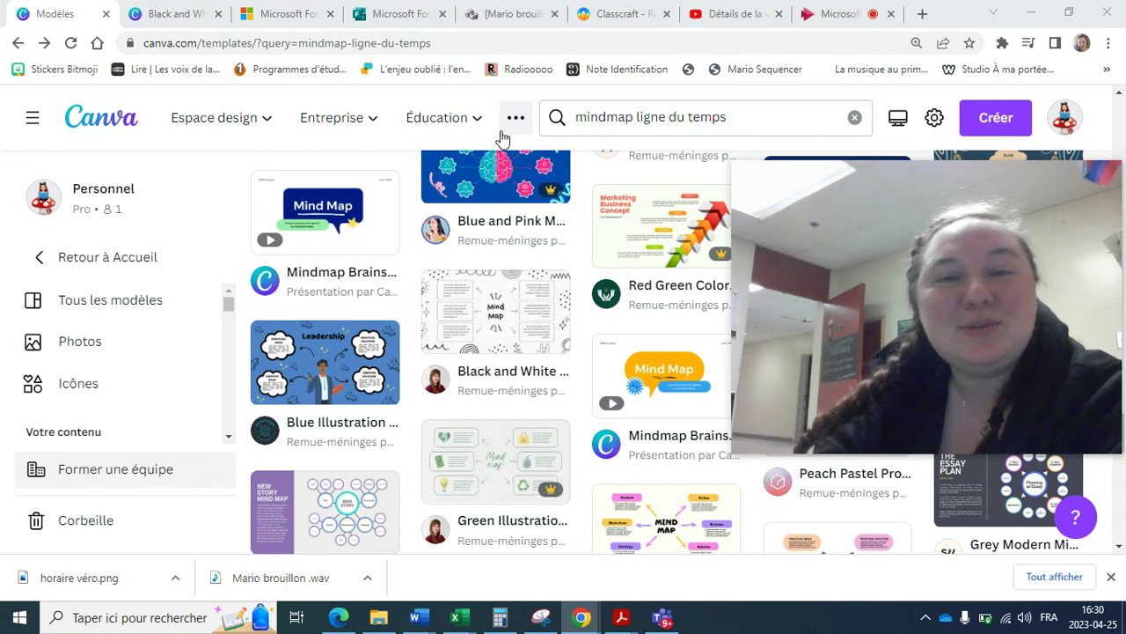
Step: Search the templates for "miniature youtube" and browse the YouTube thumbnail designs
left_click(737, 117)
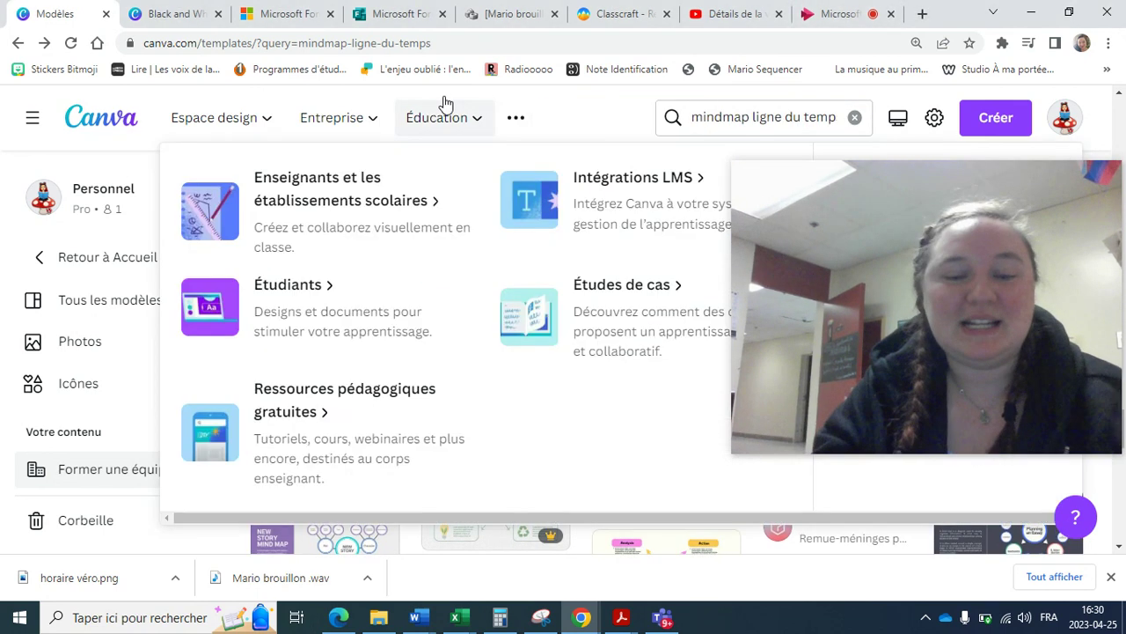
left_click(855, 117)
type("mini")
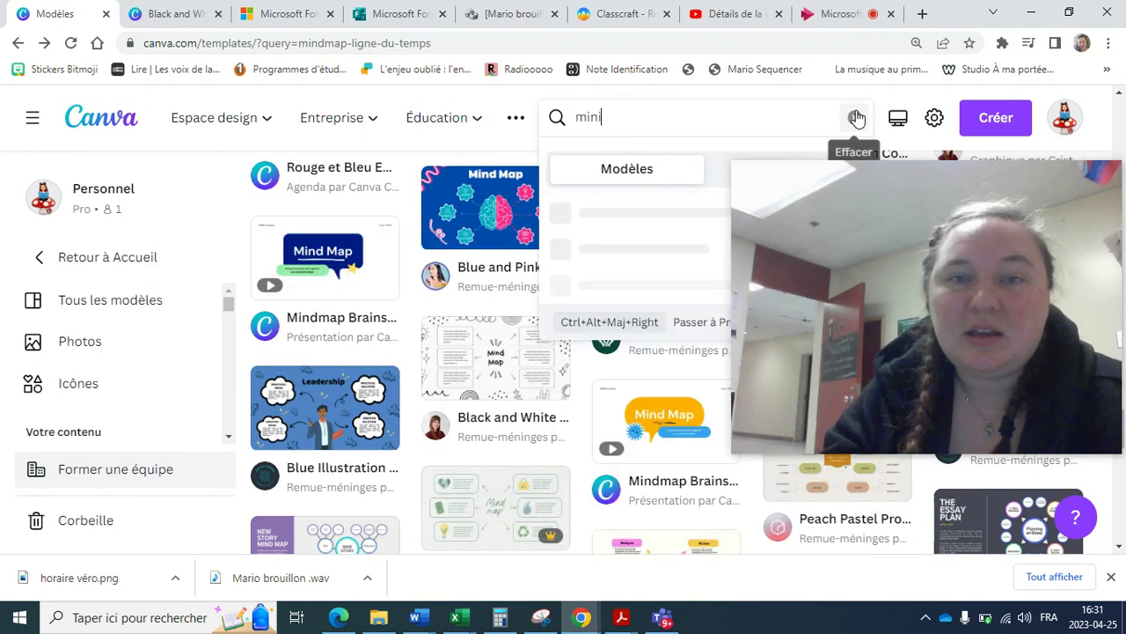
type("ature youtube")
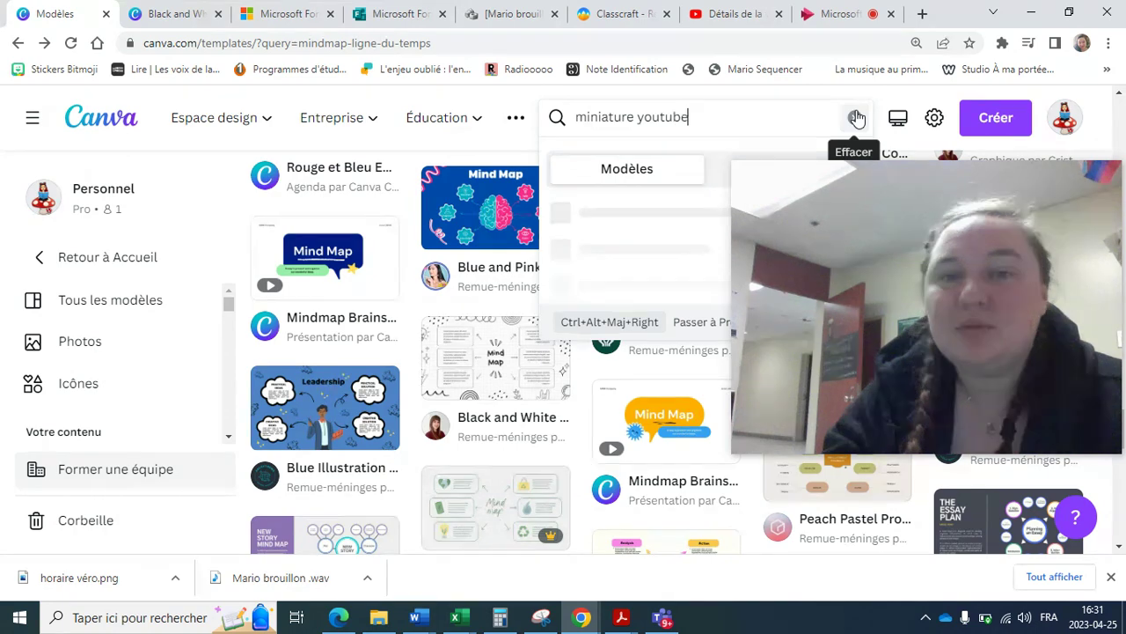
key("Return")
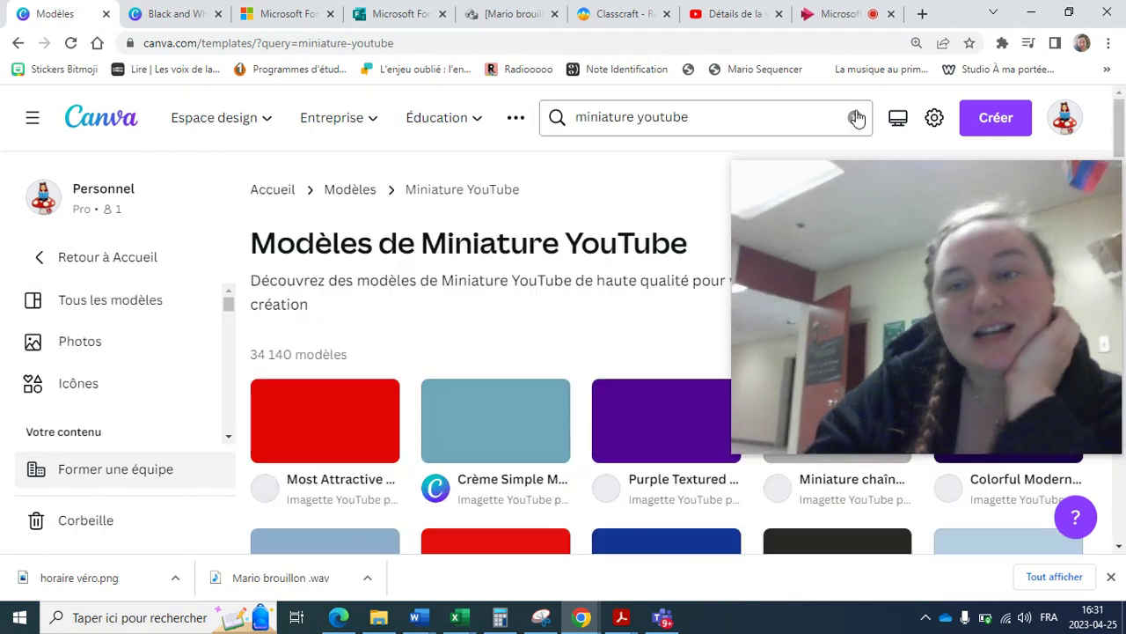
scroll(317, 419, "down", 3)
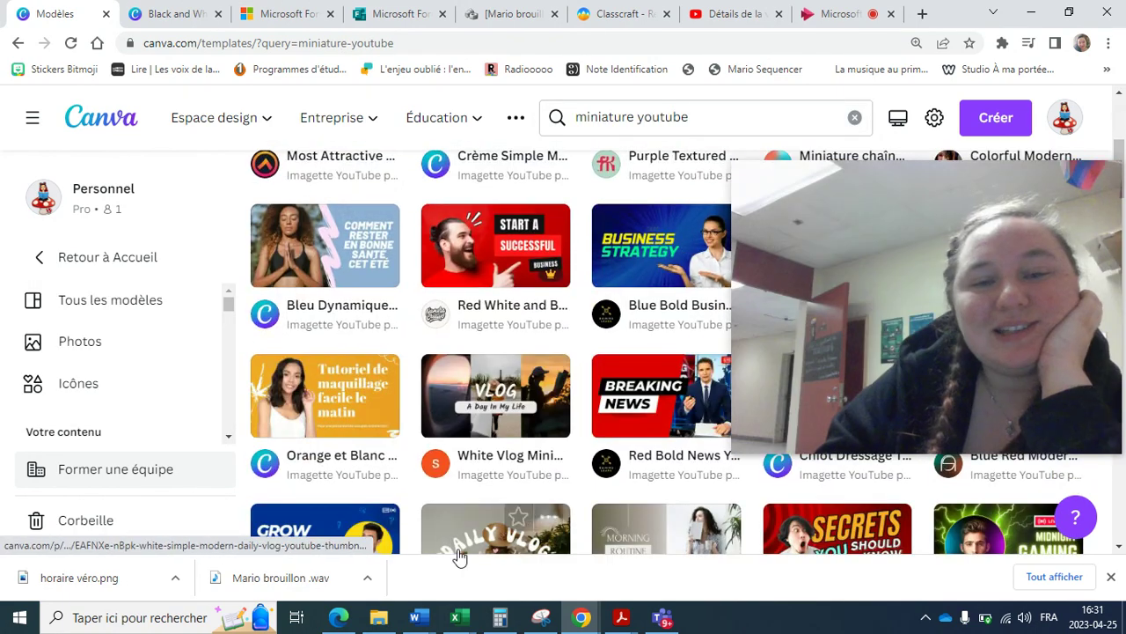
scroll(460, 545, "down", 5)
scroll(365, 423, "down", 10)
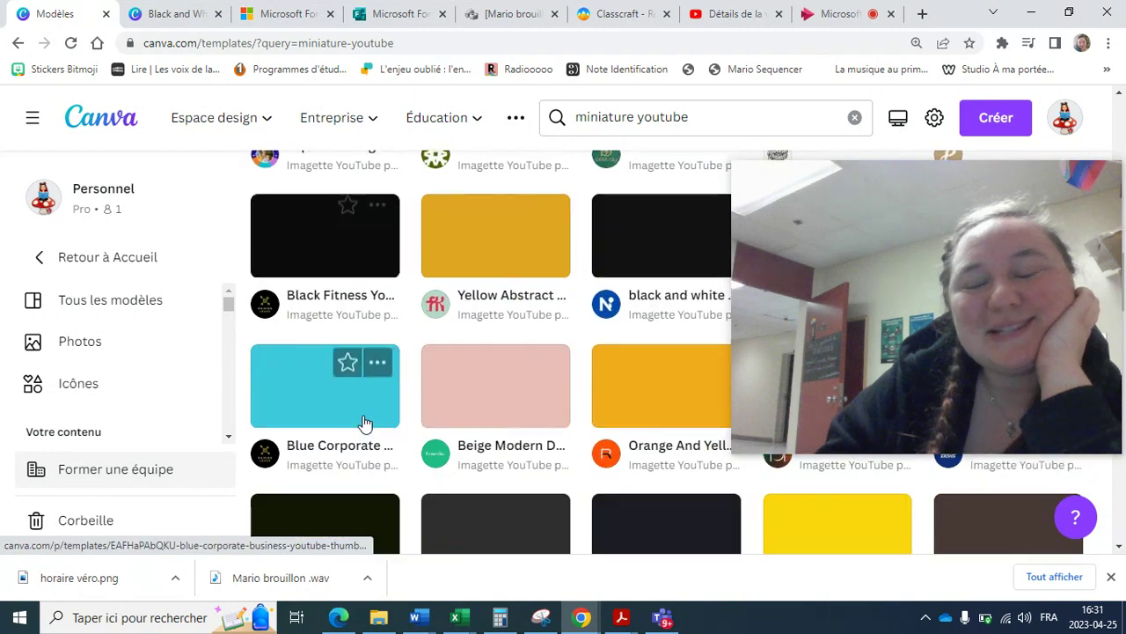
Step: Replace the template search with the suggested term "mindmapping"
left_click(699, 115)
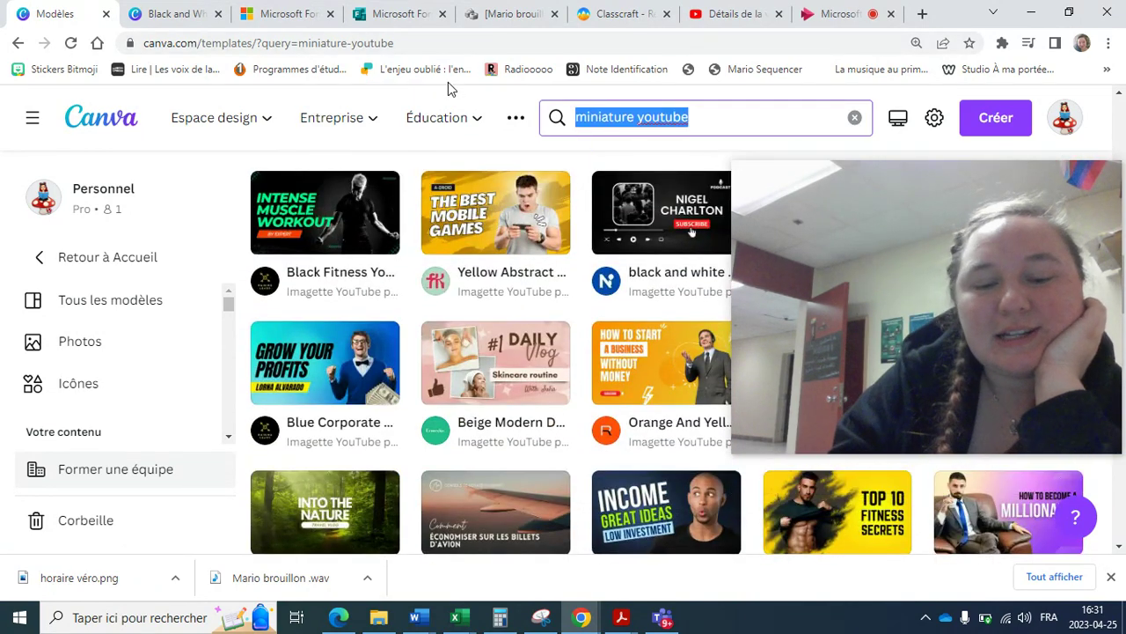
type("mindma")
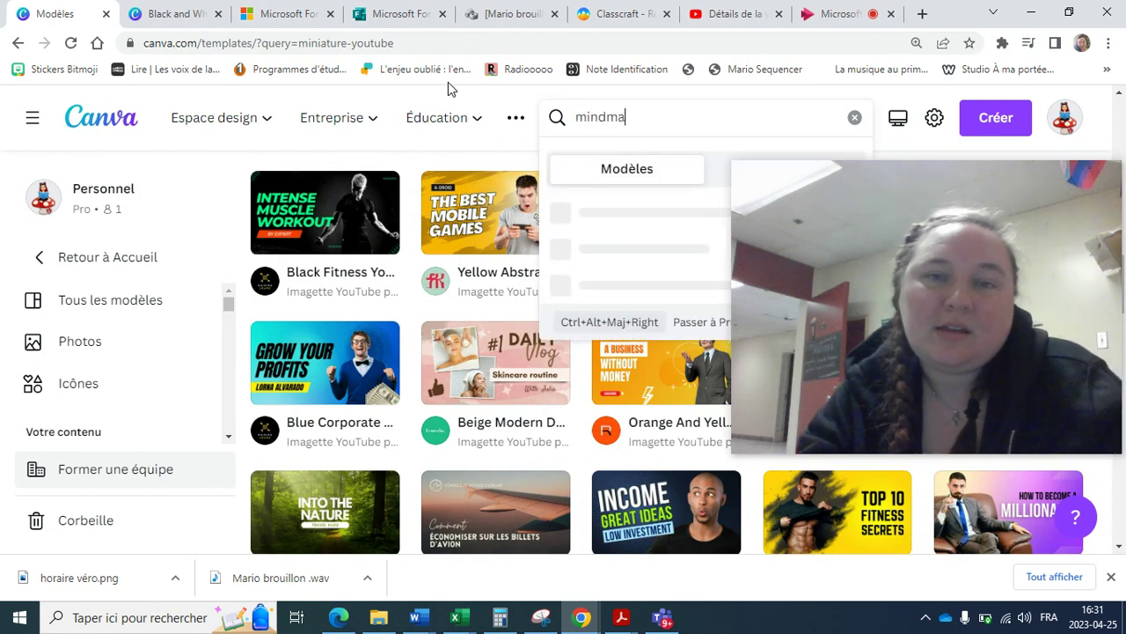
type("p")
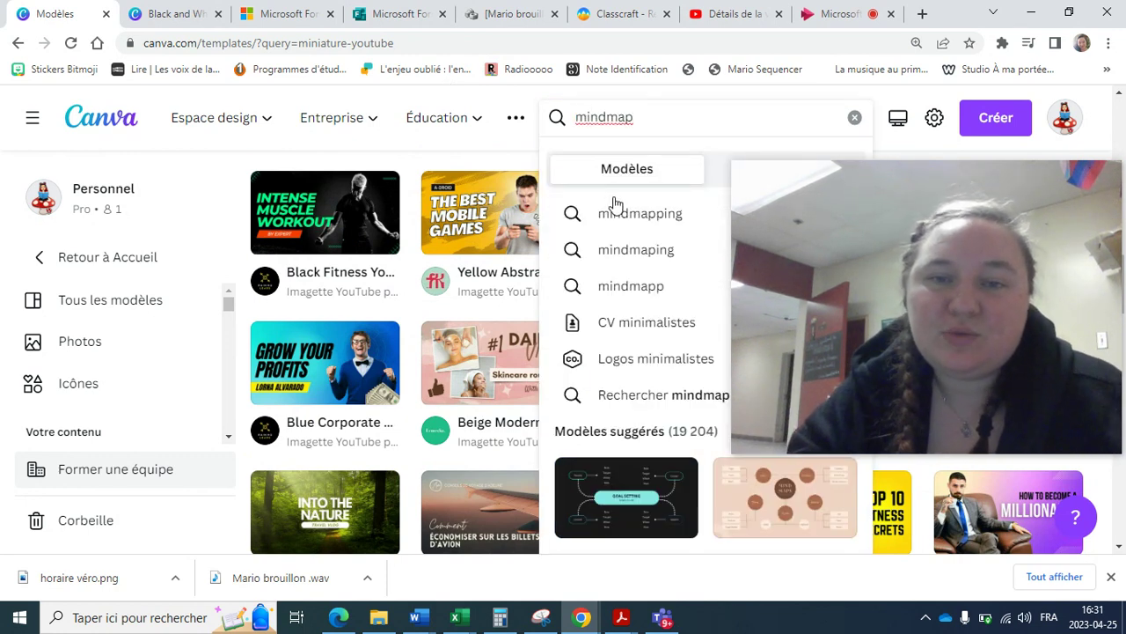
left_click(619, 213)
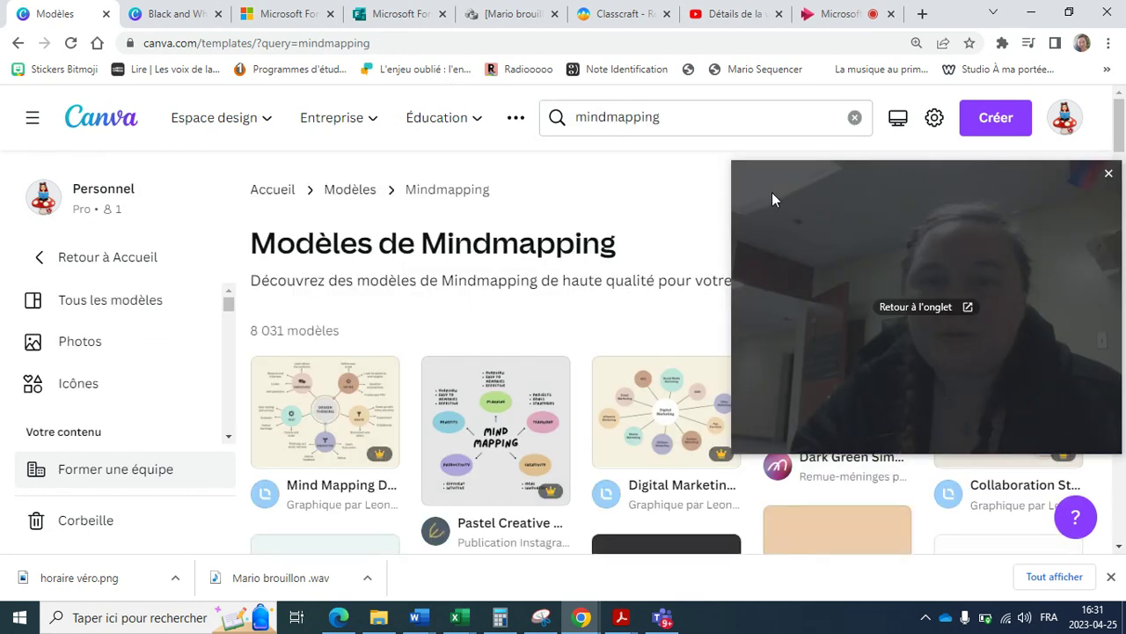
left_click_drag(772, 192, 44, 23)
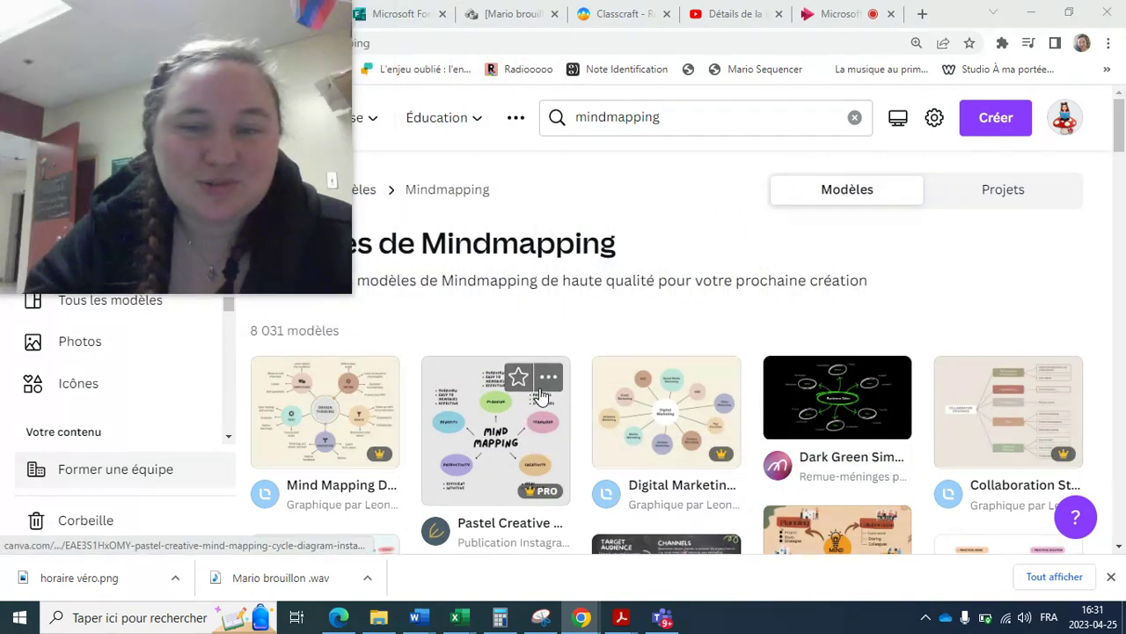
Step: Find the Pastel Creative Brainstorm Mind Map template in the results and open it for customization in the editor
scroll(541, 396, "down", 3)
scroll(866, 434, "down", 3)
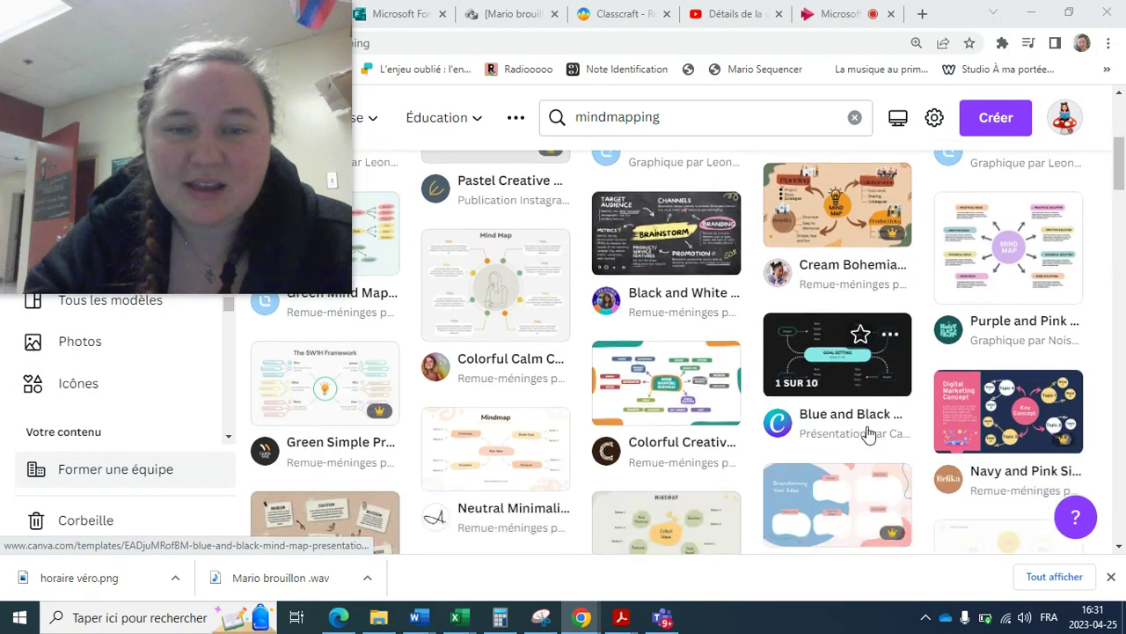
left_click(472, 392)
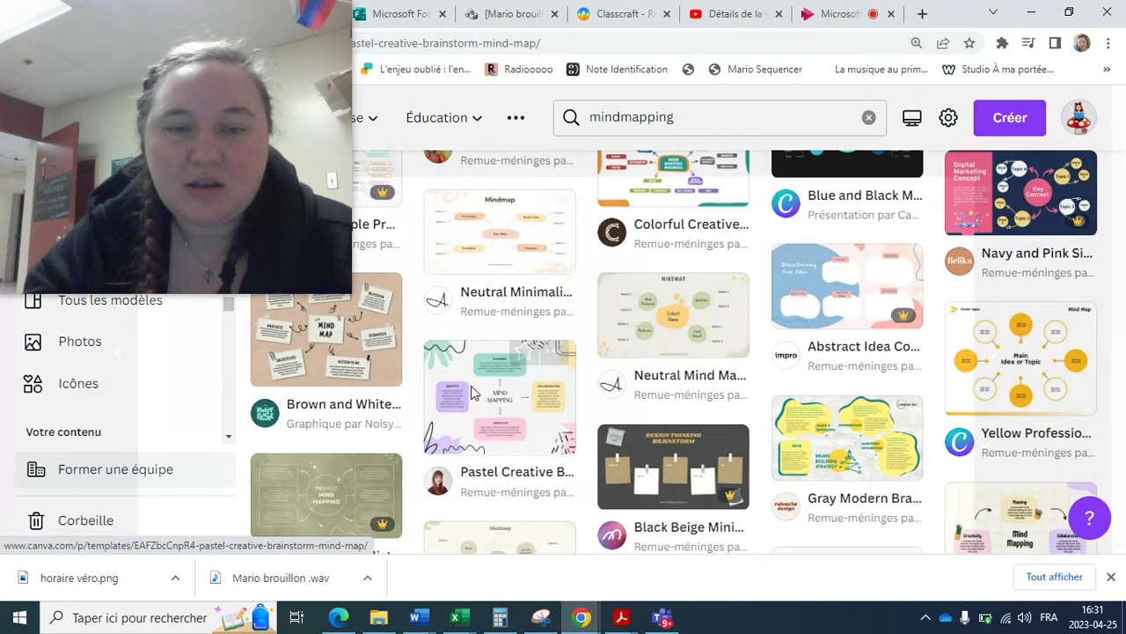
left_click(806, 271)
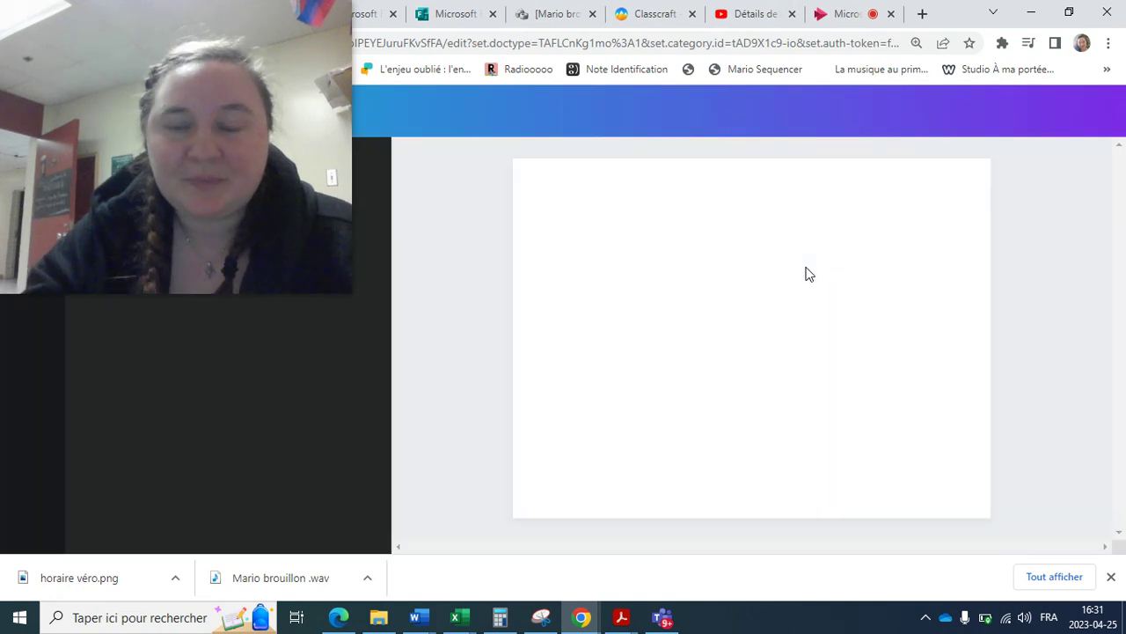
Step: Collapse the editor's side panel and delete the placeholder paragraphs under the PLANNING and COLLABORATION headings
left_click(718, 287)
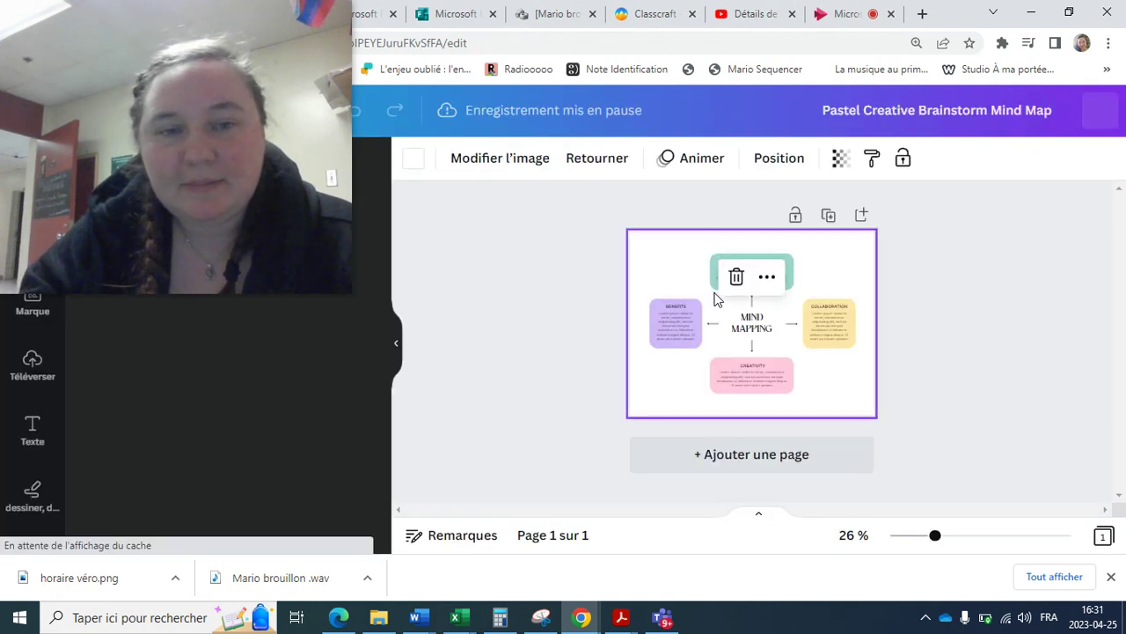
left_click(388, 346)
scroll(639, 289, "up", 5)
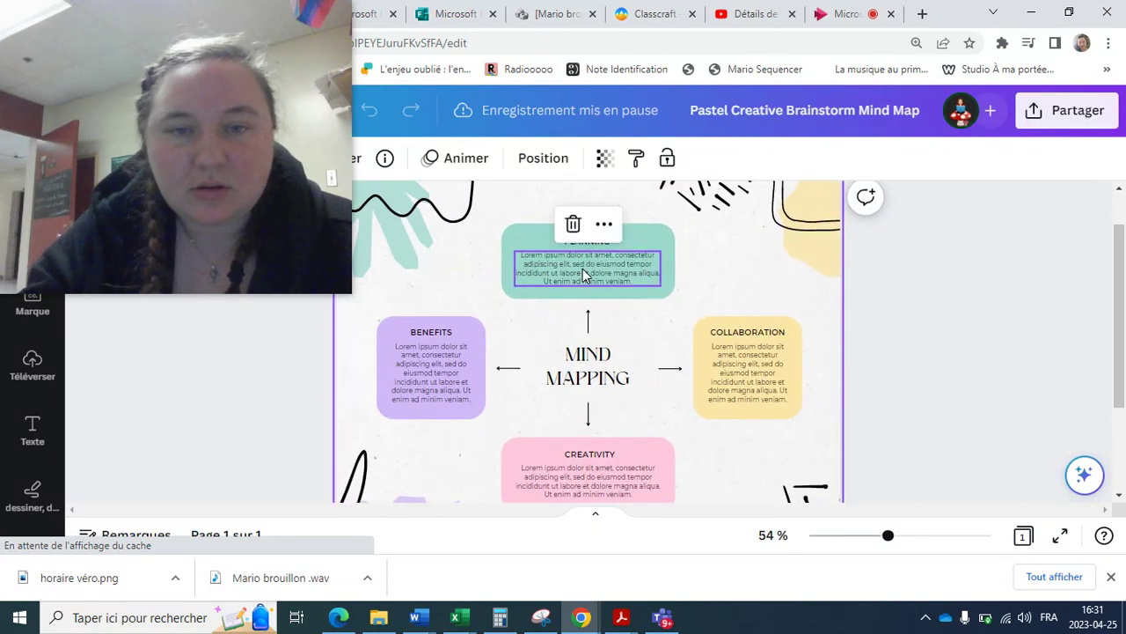
double_click(583, 269)
key("Delete")
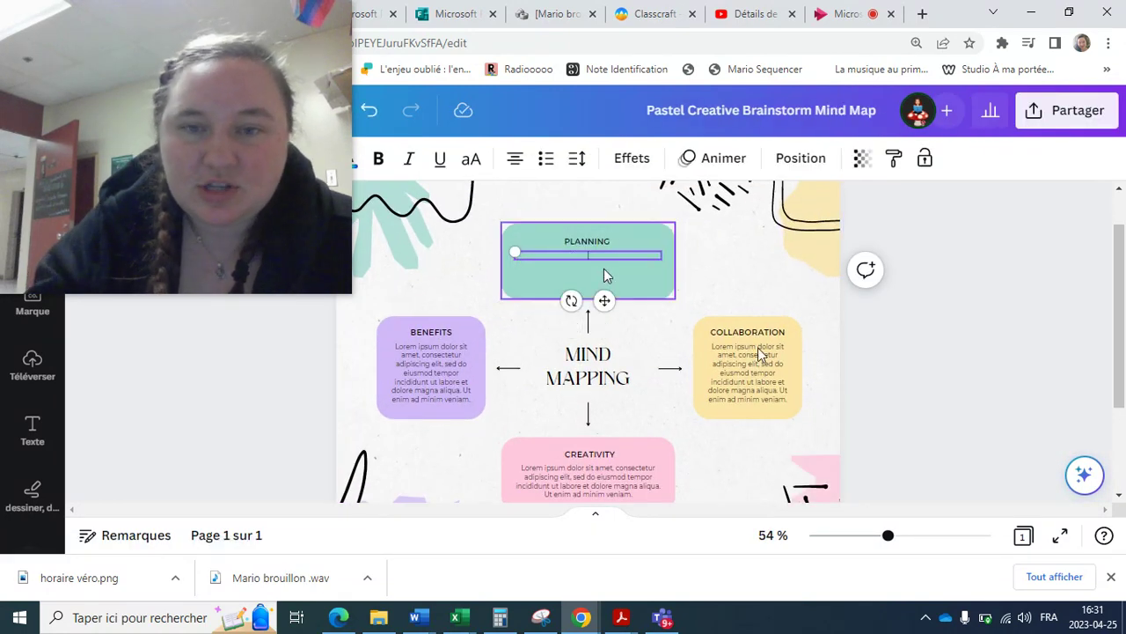
left_click(757, 352)
key("Delete")
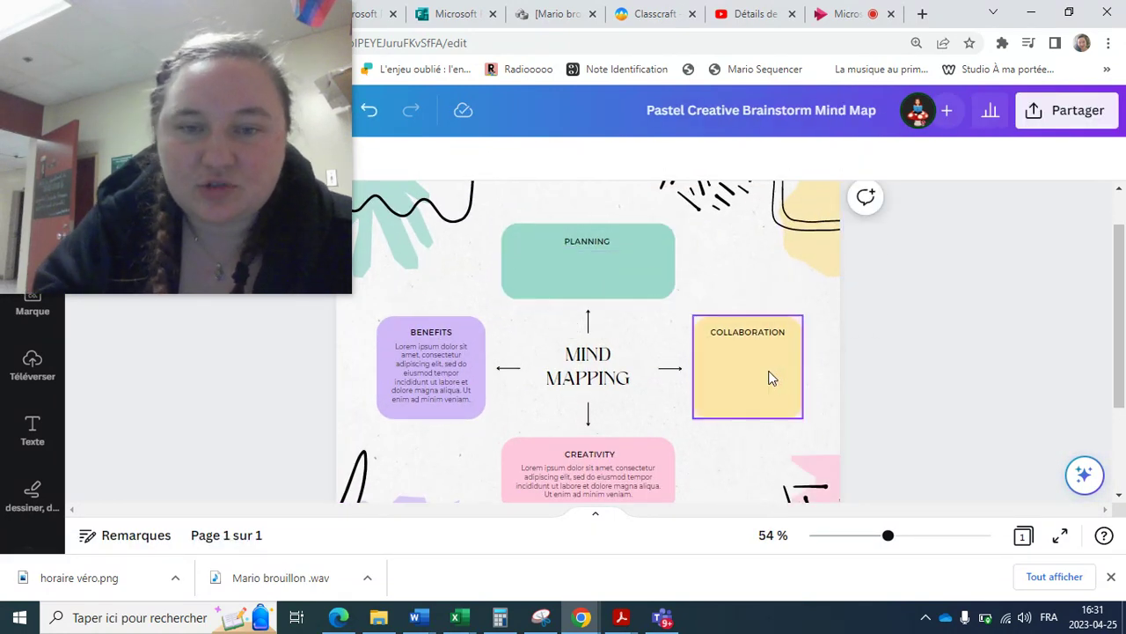
Step: Delete the placeholder paragraph under the CREATIVITY heading and change that heading to "TEST 1 2 1 2"
left_click(594, 475)
key("Delete")
double_click(599, 454)
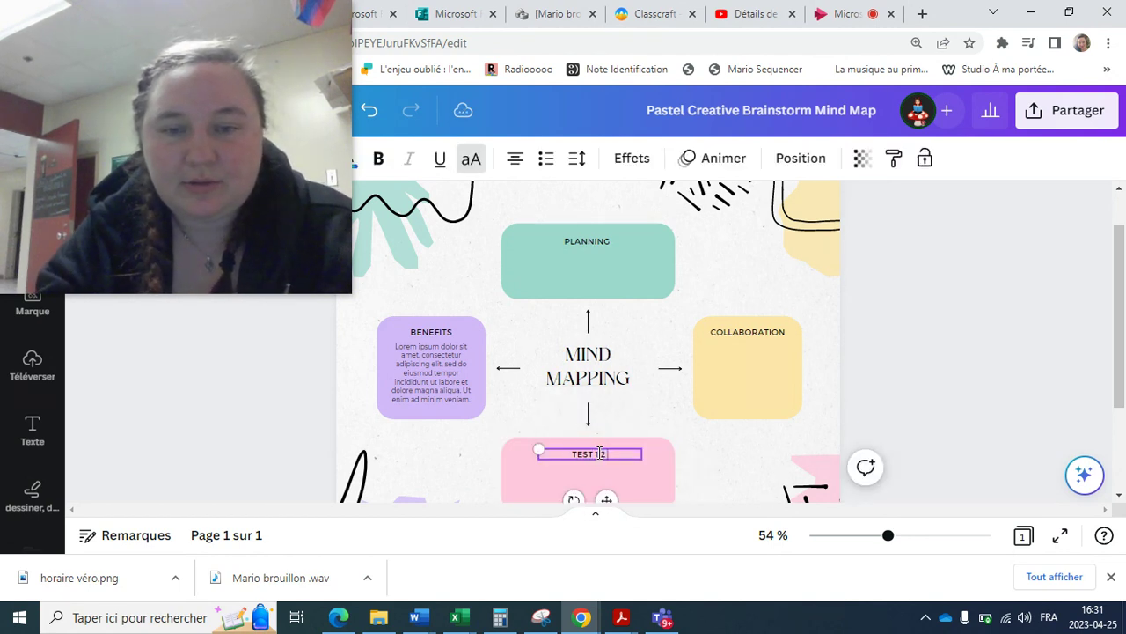
Step: Delete the placeholder paragraph in the purple BENEFITS box and change its heading to AVANTAGES
double_click(438, 350)
key("Delete")
left_click(451, 335)
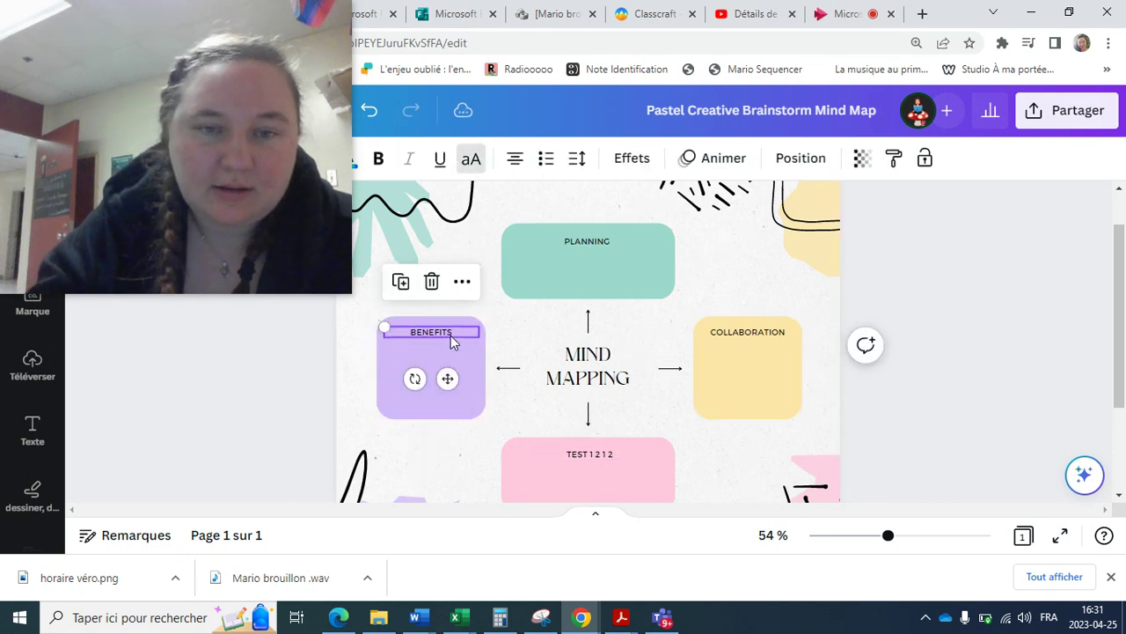
double_click(450, 335)
type("AVANTAGES")
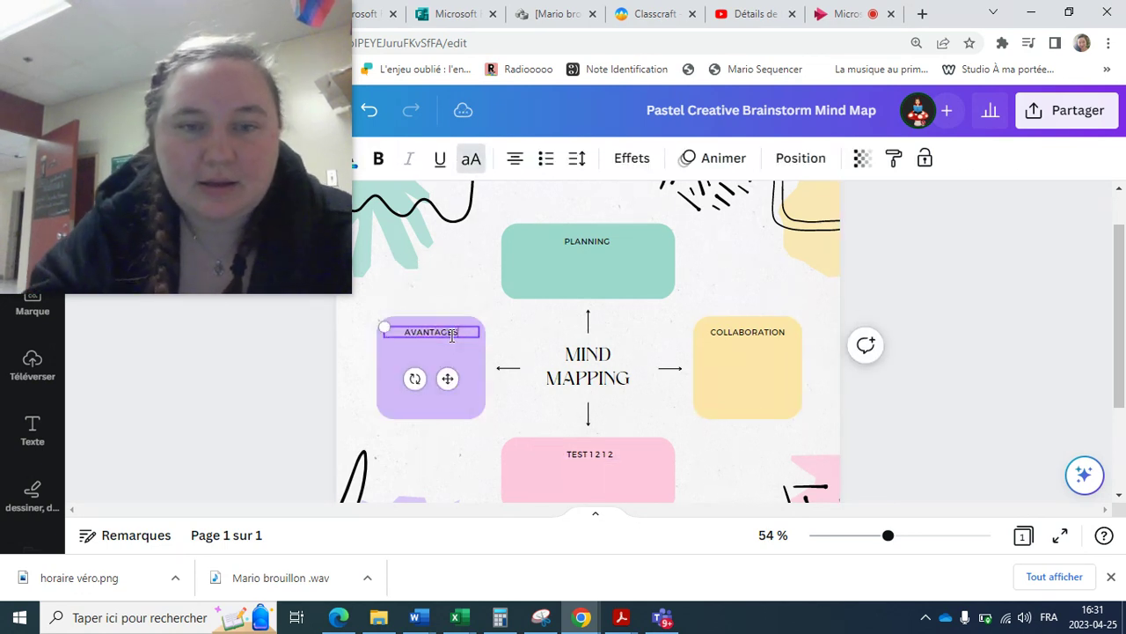
Step: Change the PLANNING heading to PLANIFICATION and replace the central MIND MAPPING title with "COURS DU 25 AVRIL"
double_click(590, 241)
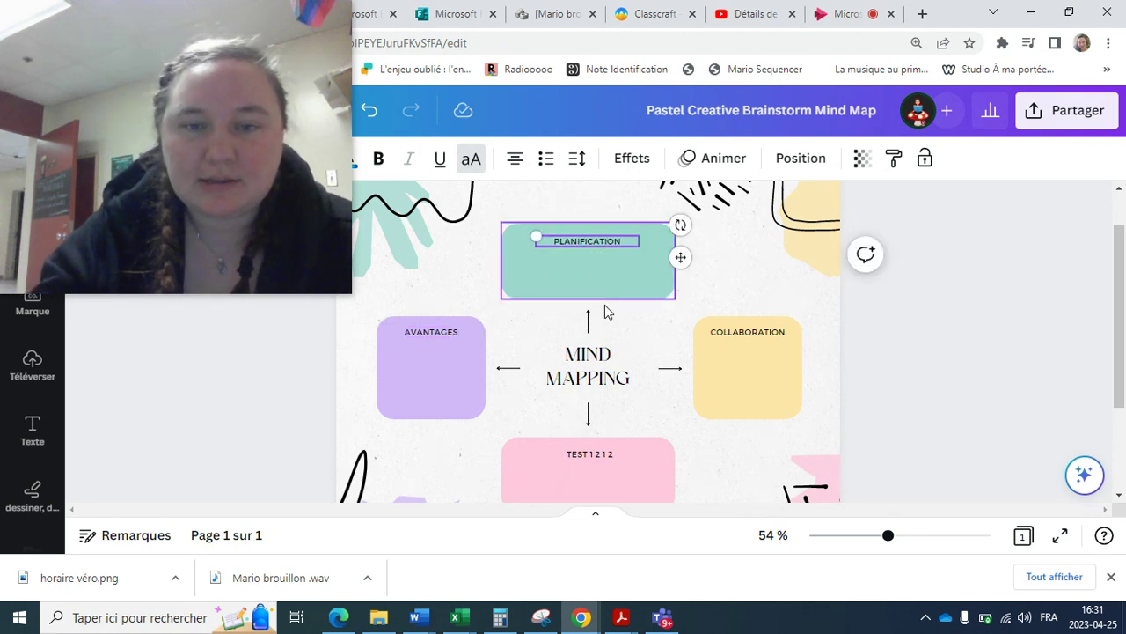
left_click(603, 356)
double_click(603, 356)
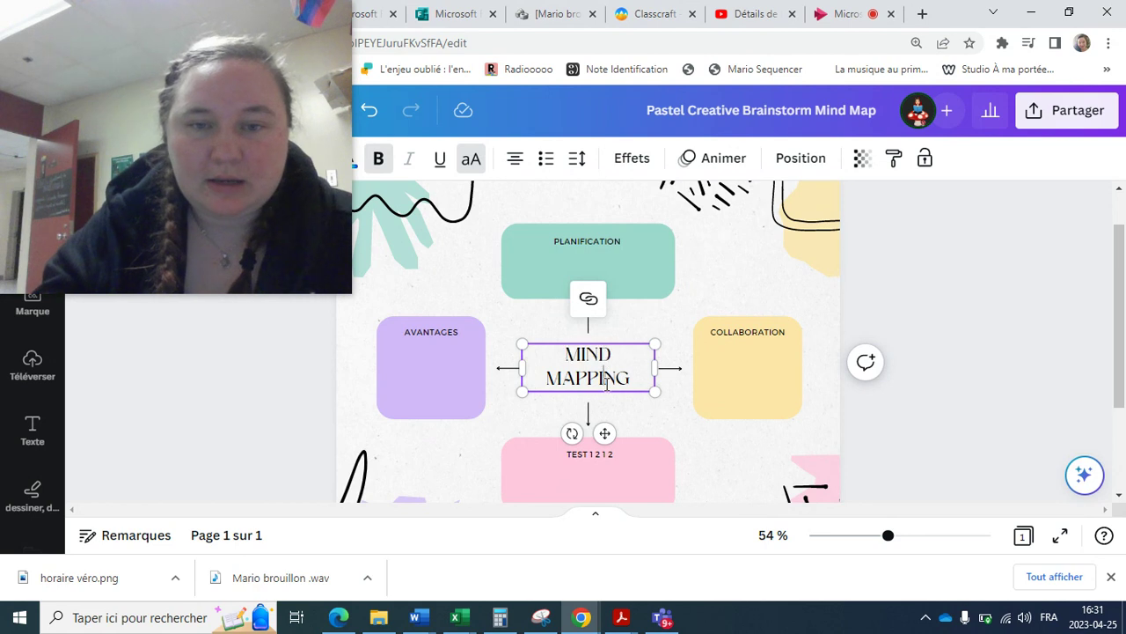
key("BackSpace")
key("BackSpace")
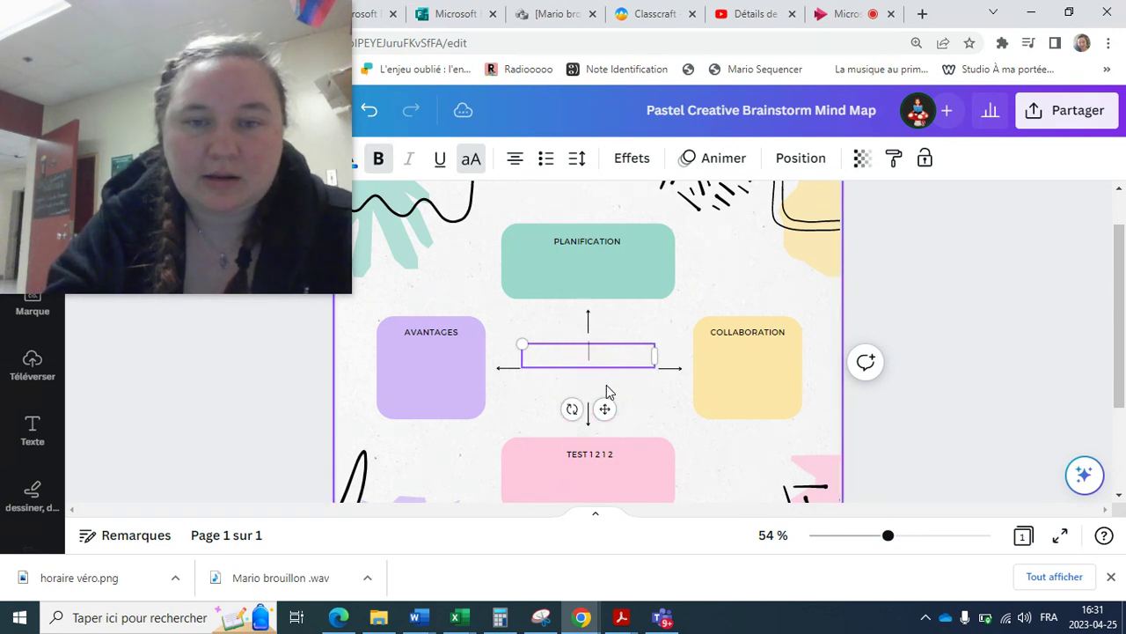
type("COURS DU 25 AVRIL")
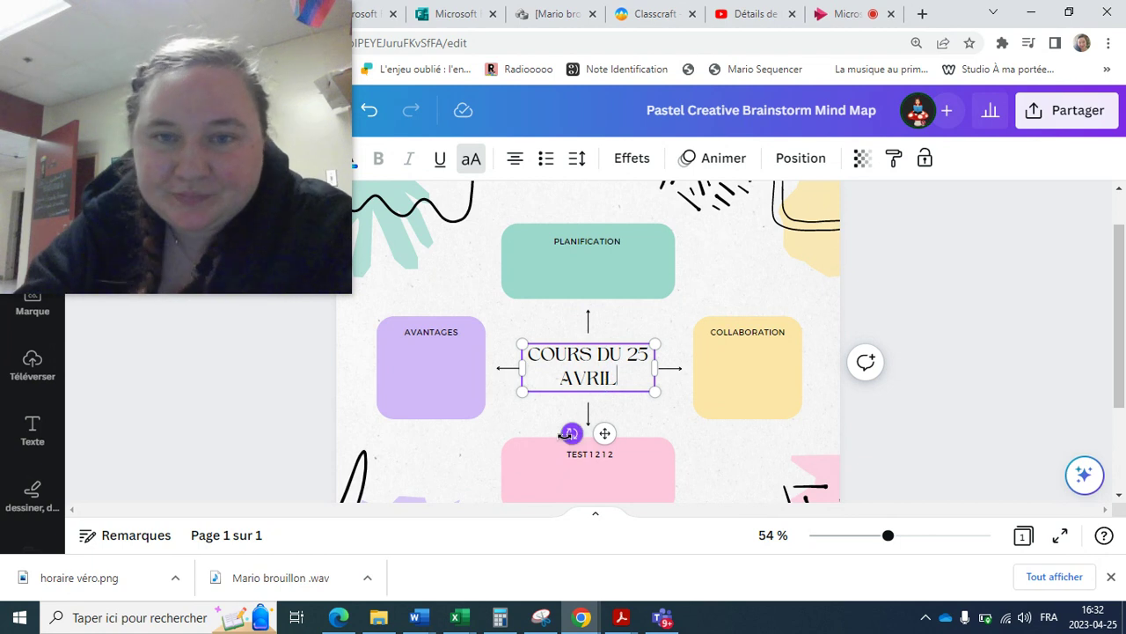
Step: Download the mind map with the file type set to Impression PDF
scroll(568, 435, "down", 2)
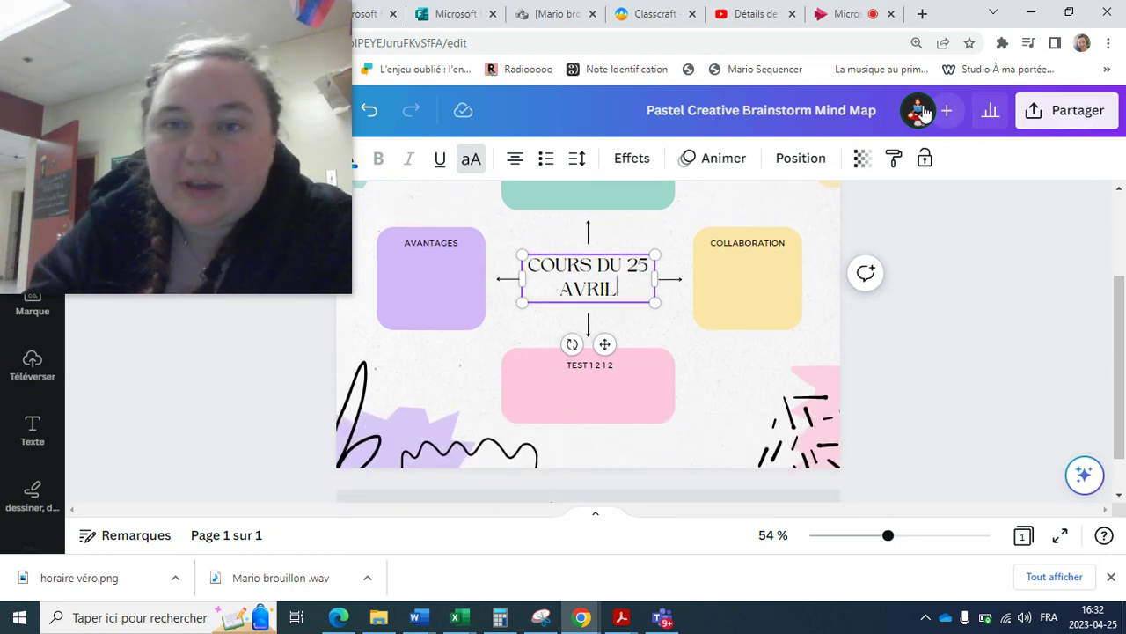
left_click(1052, 118)
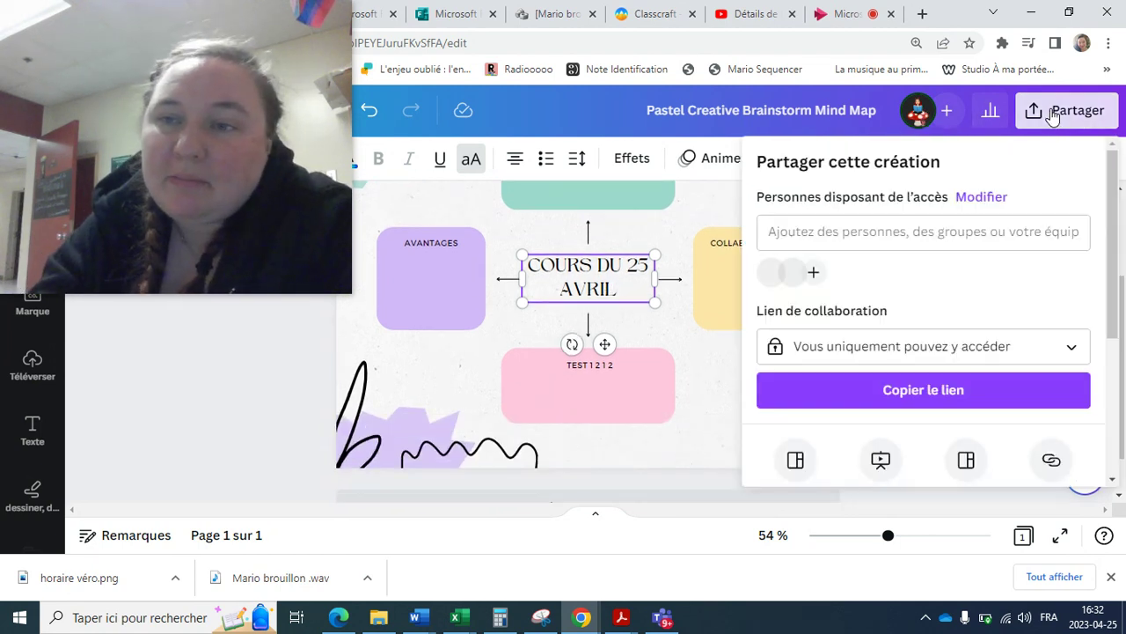
scroll(913, 339, "down", 3)
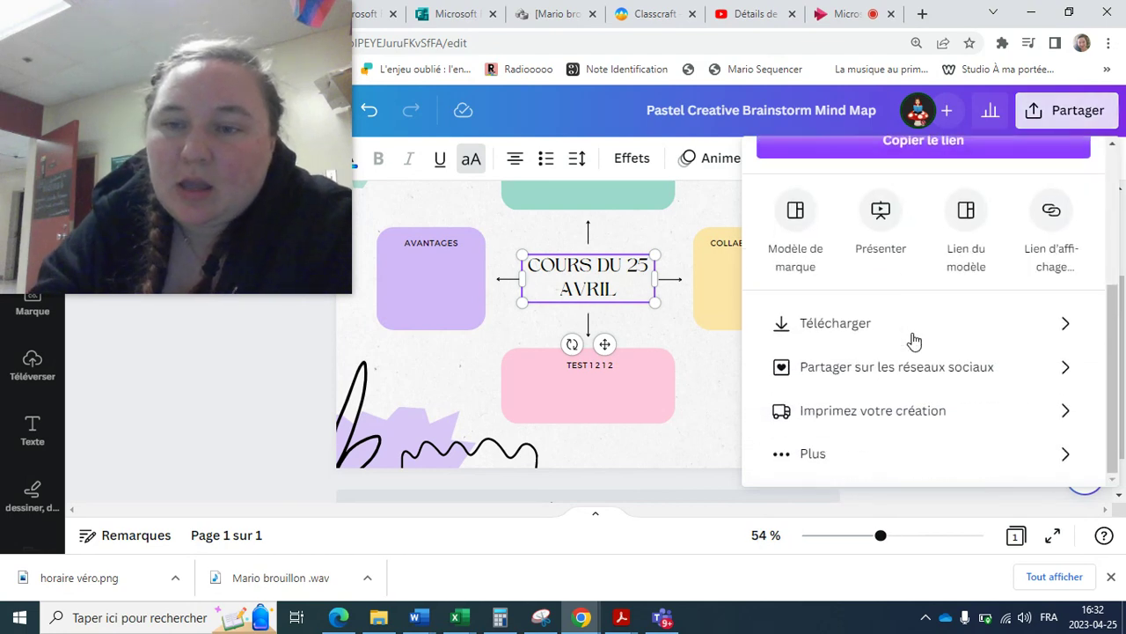
left_click(818, 333)
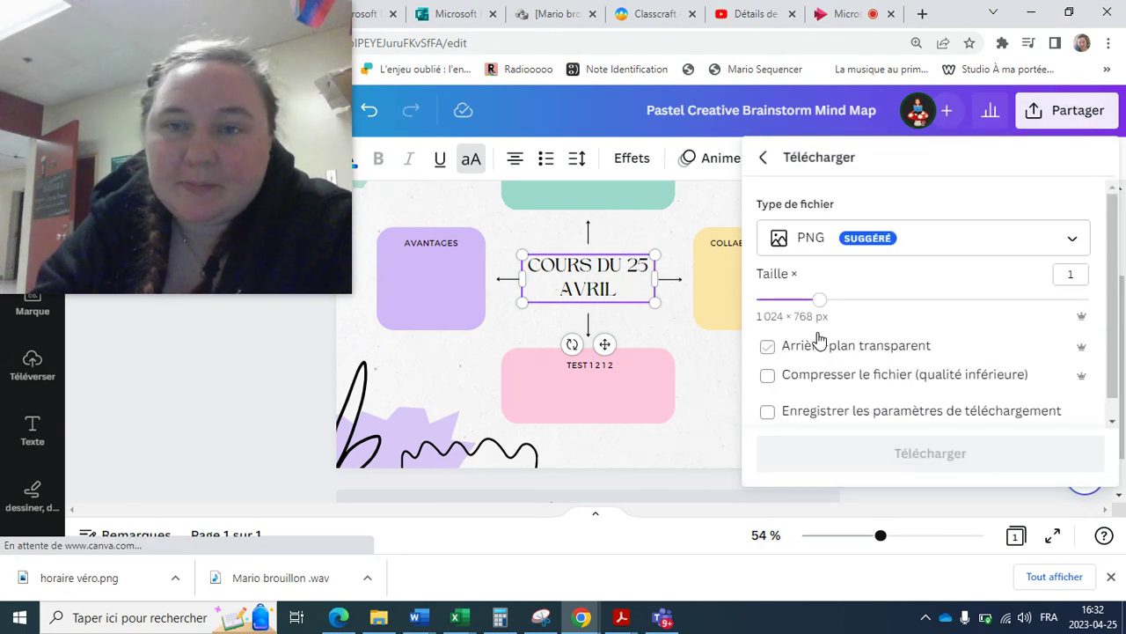
left_click(827, 249)
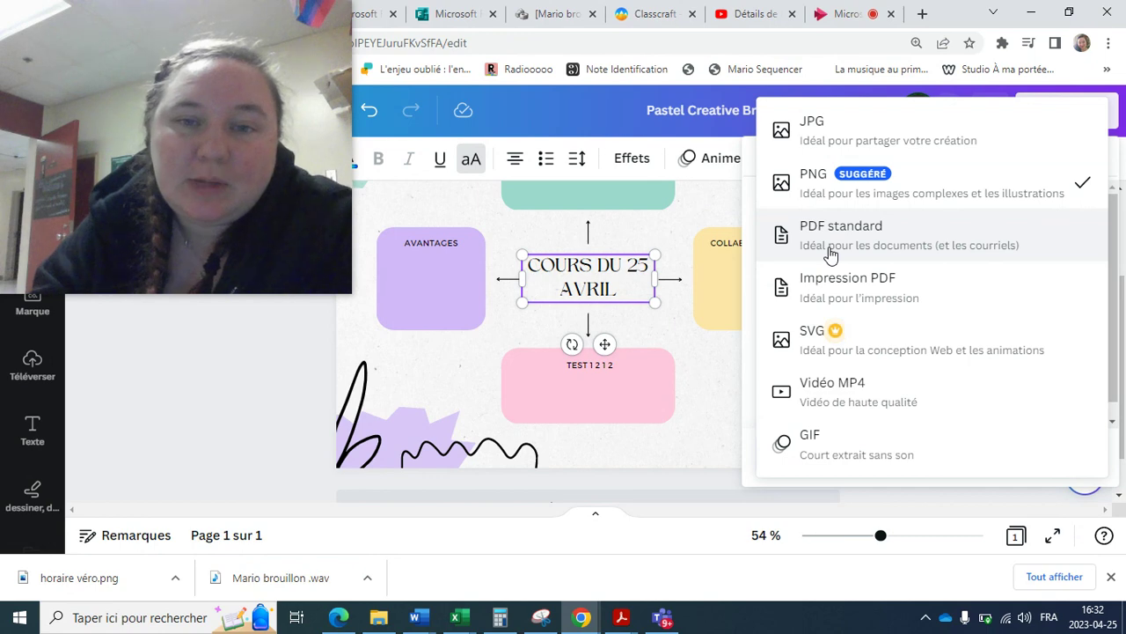
left_click(862, 294)
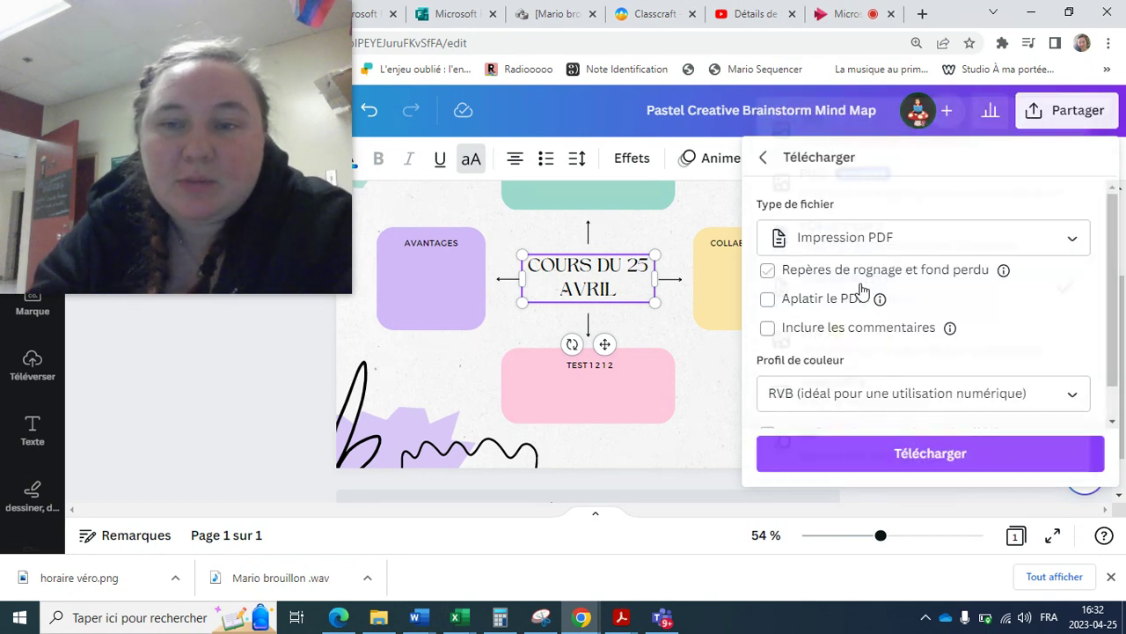
left_click(836, 453)
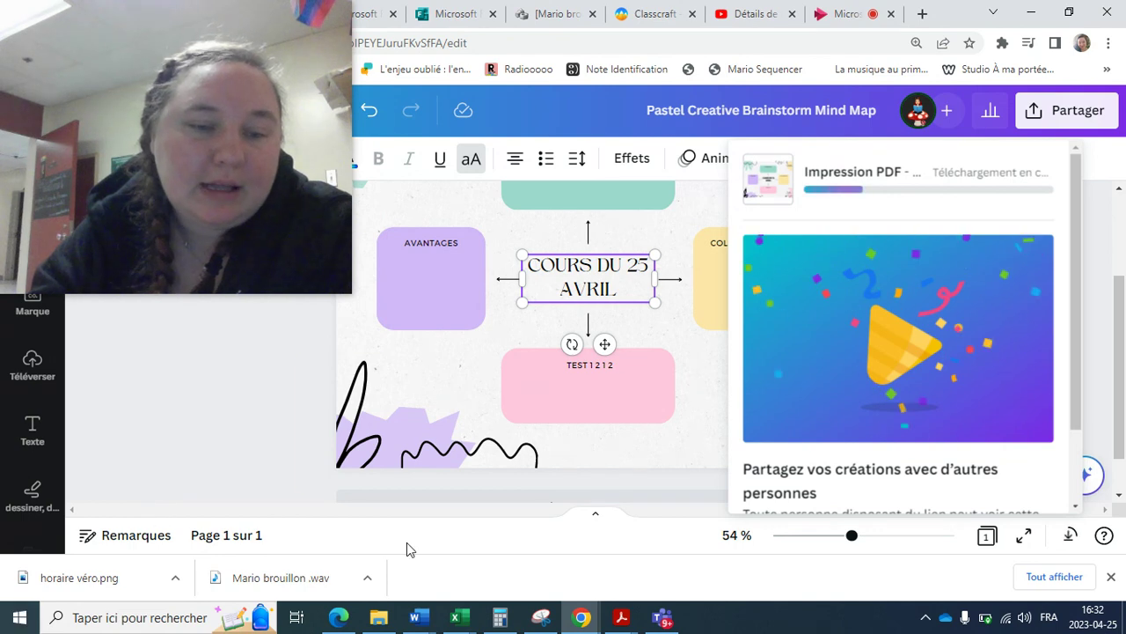
Step: Open the downloaded mind map PDF in Adobe Acrobat Reader and look over the exported page
left_click(21, 586)
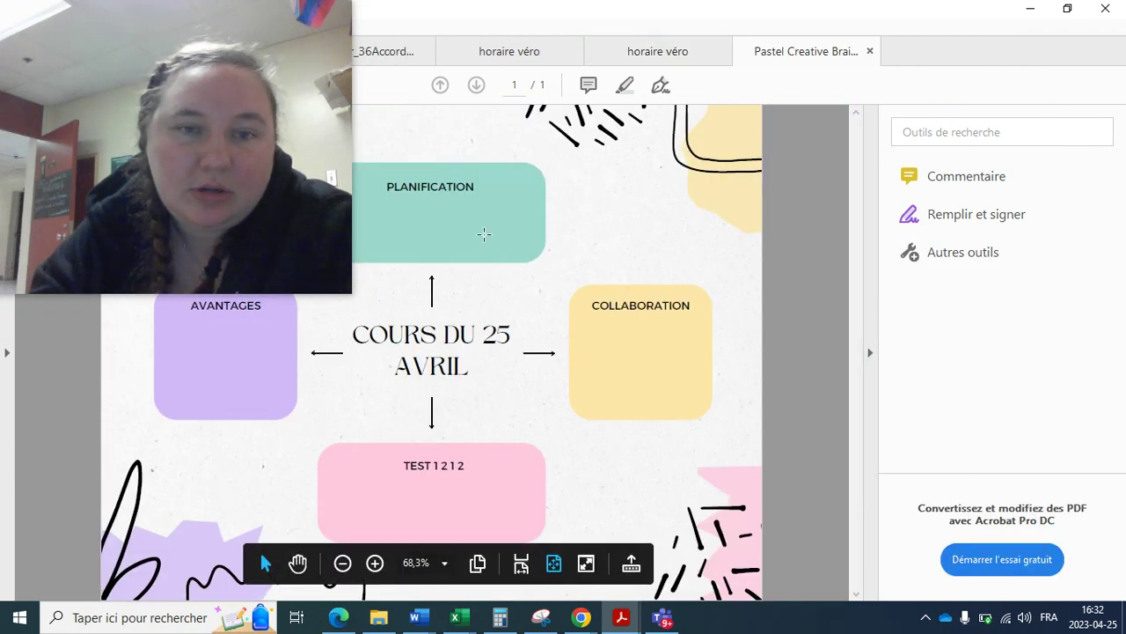
scroll(484, 234, "up", 2)
scroll(484, 234, "down", 3)
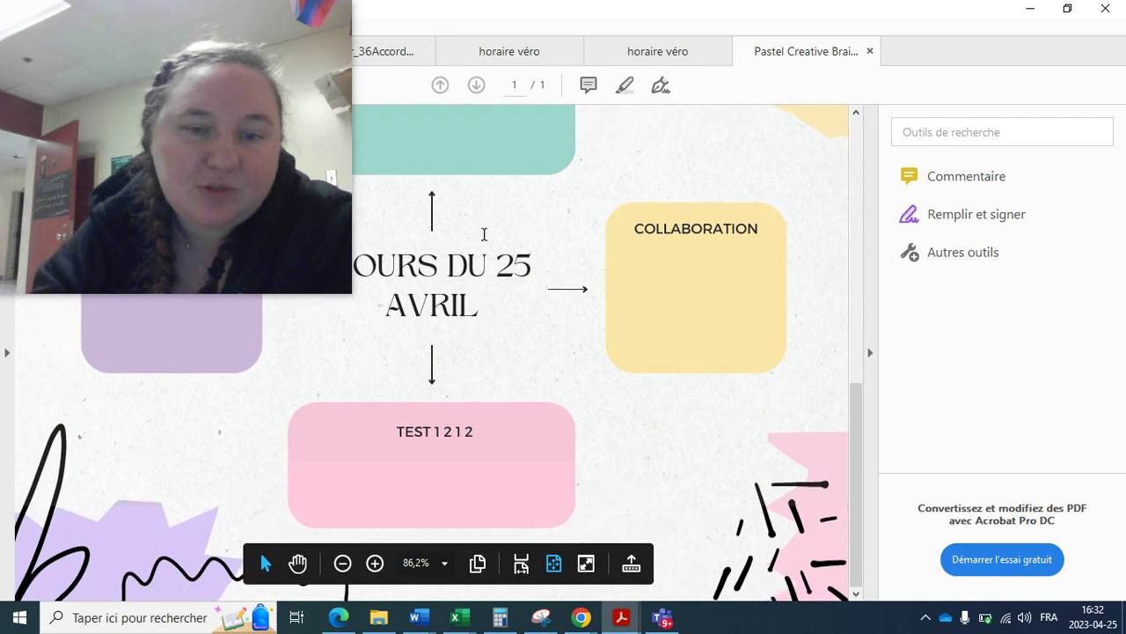
scroll(484, 234, "up", 3)
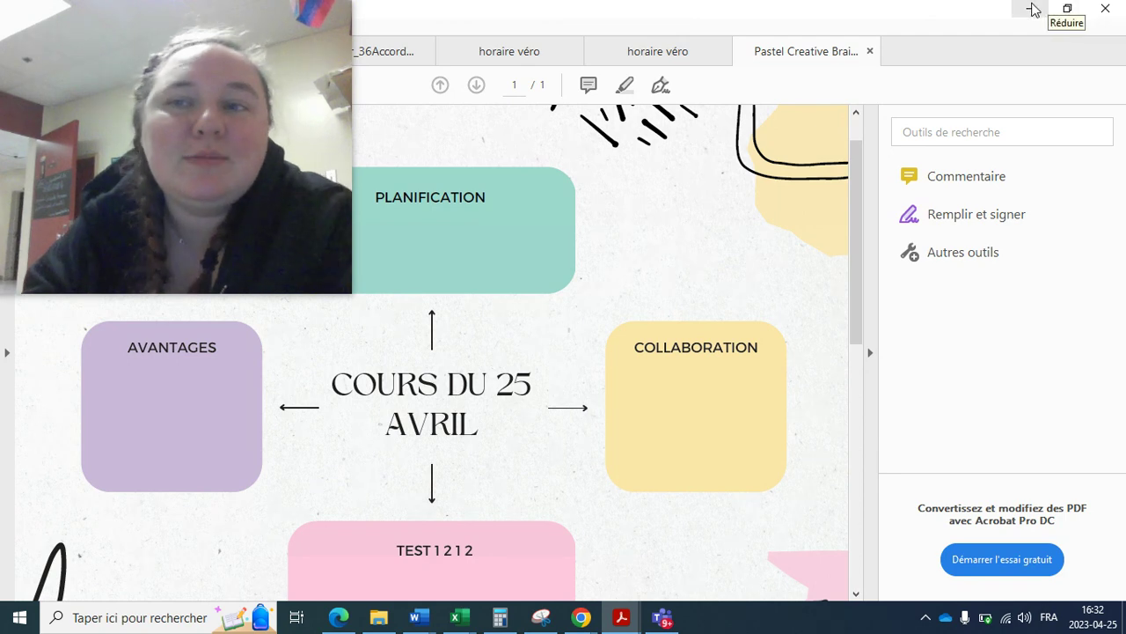
mouse_move(323, 15)
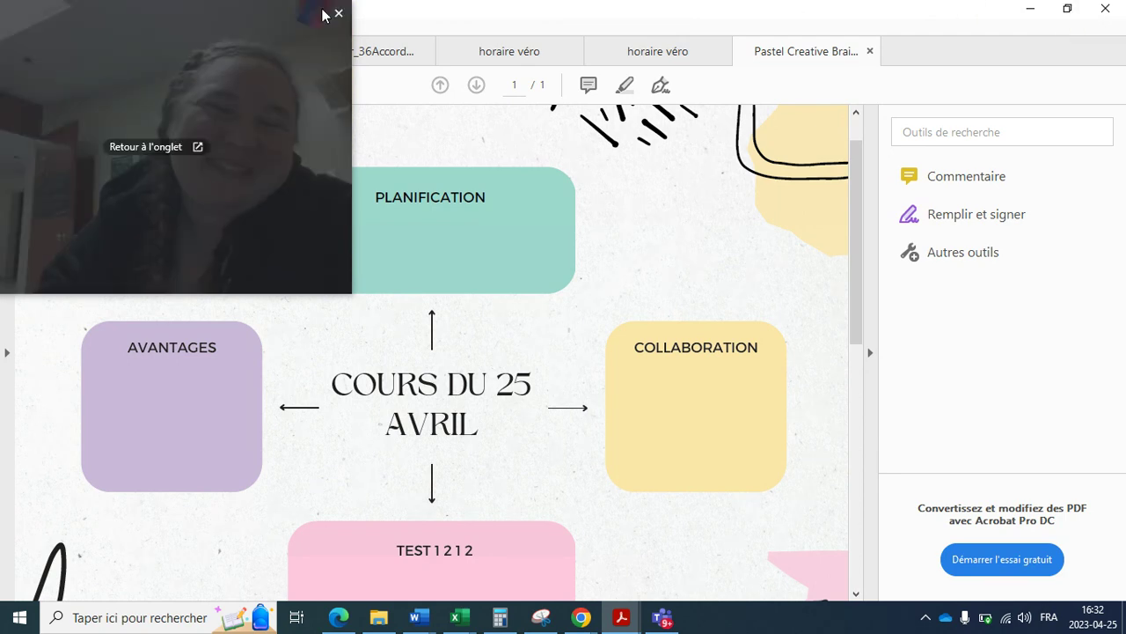
left_click_drag(255, 102, 592, 145)
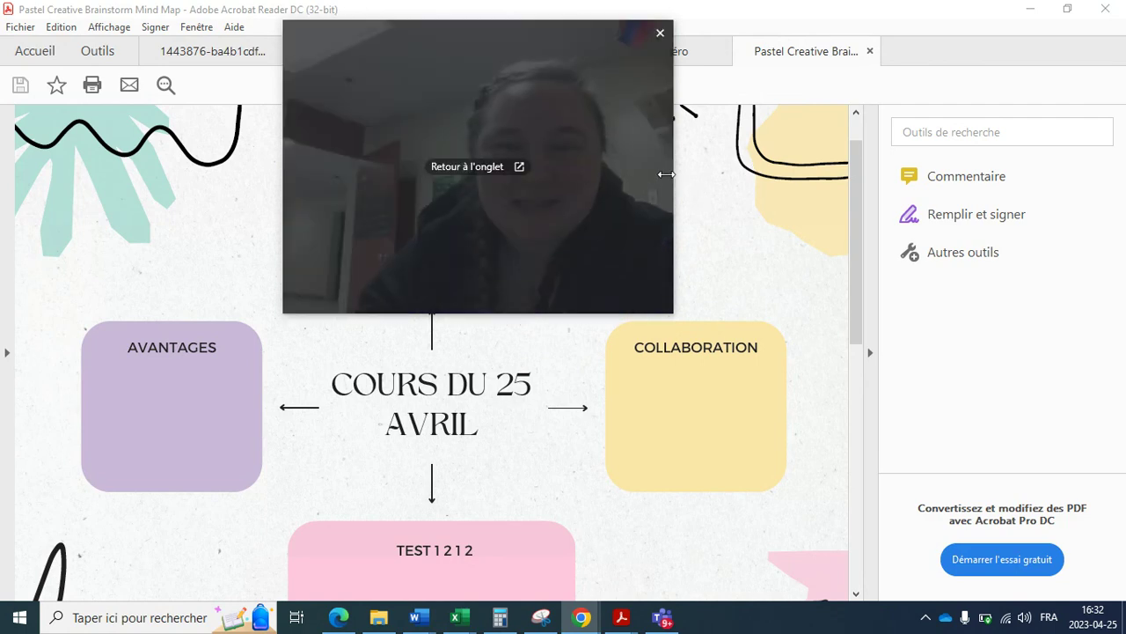
left_click_drag(673, 176, 1000, 311)
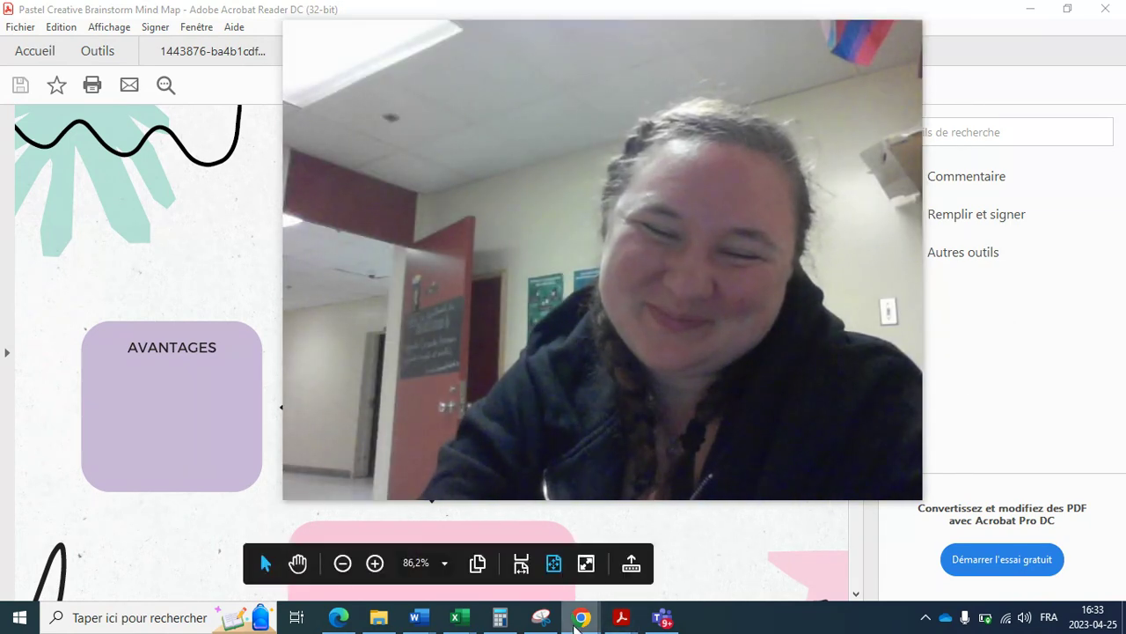
mouse_move(576, 621)
left_click(744, 529)
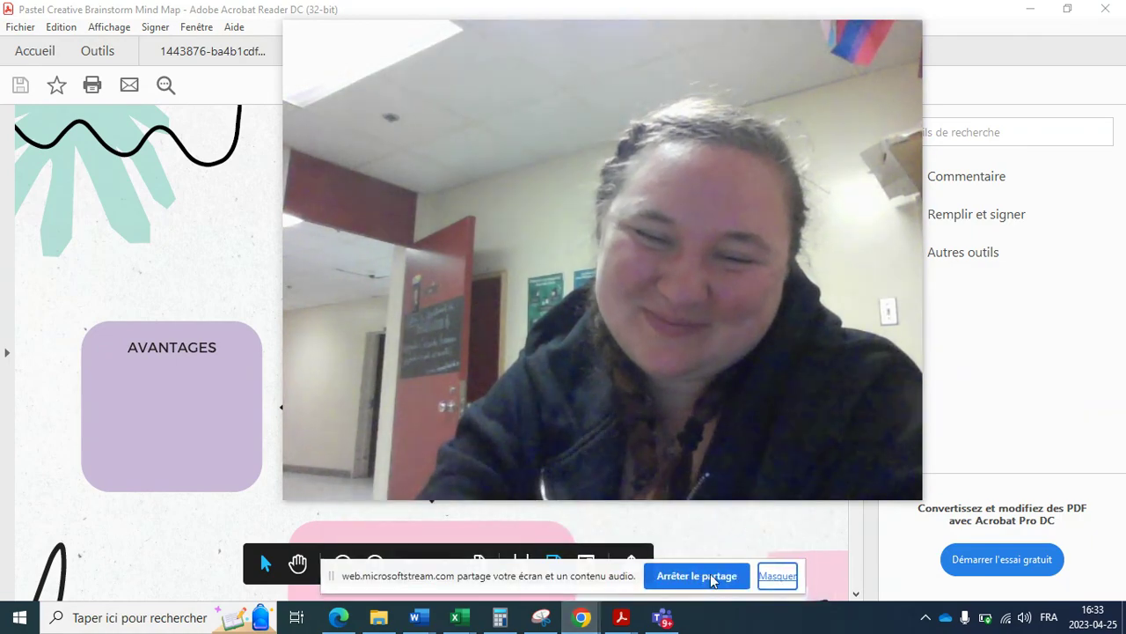